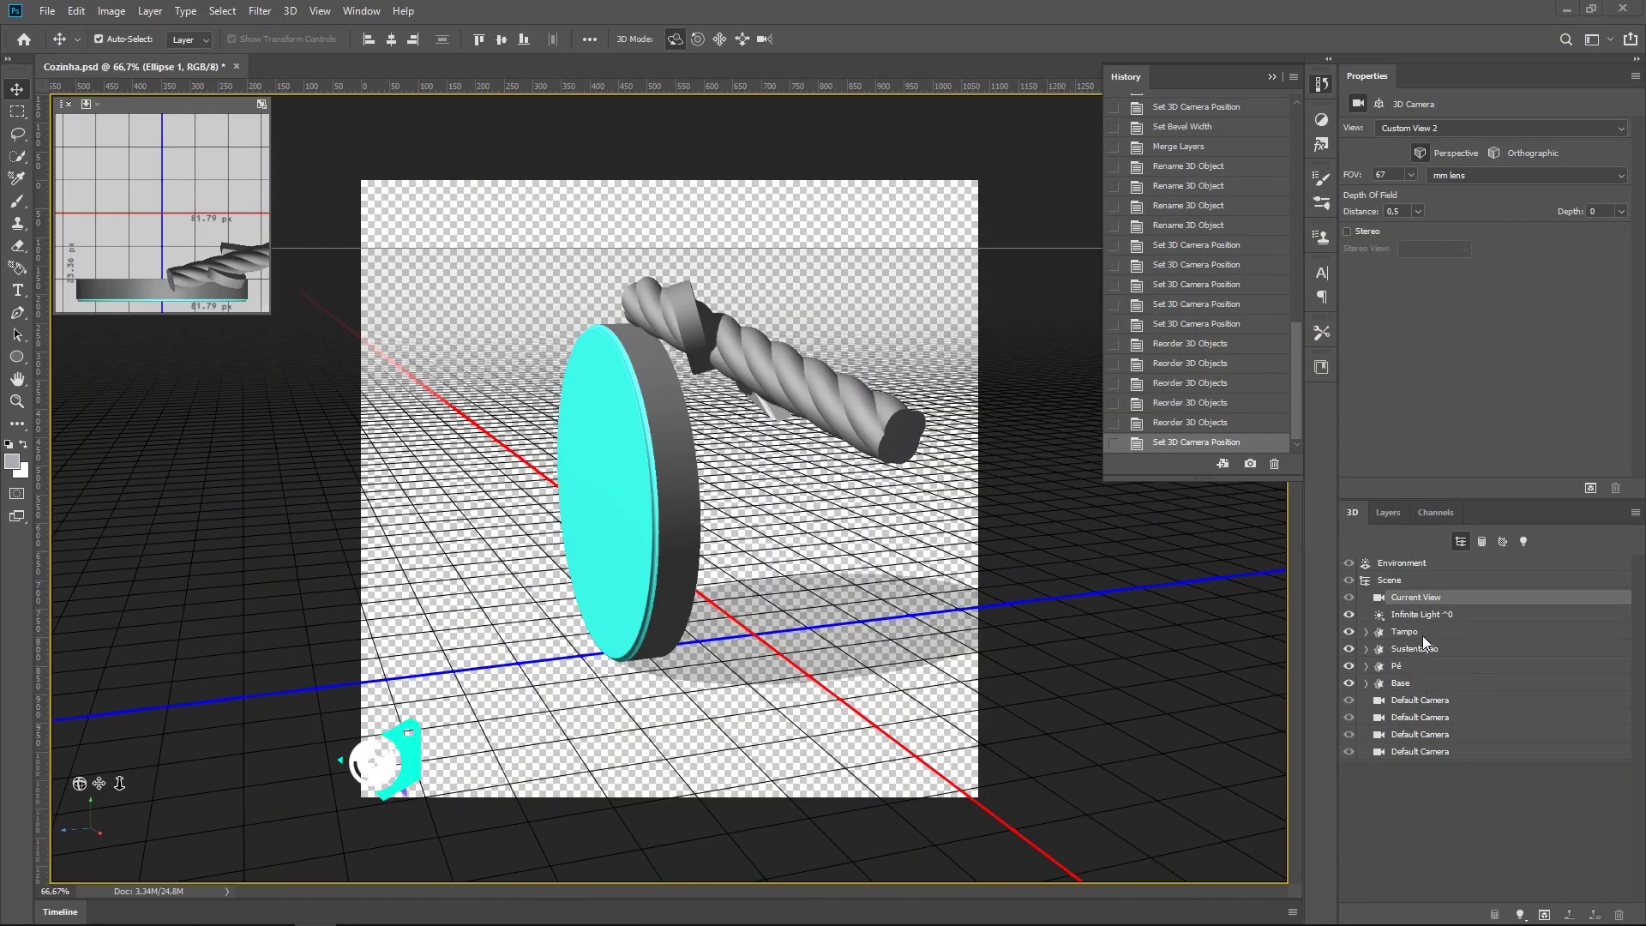
# Step: Set the Tampo tabletop's X rotation to 90° in its Coordinates
pyautogui.click(1428, 634)
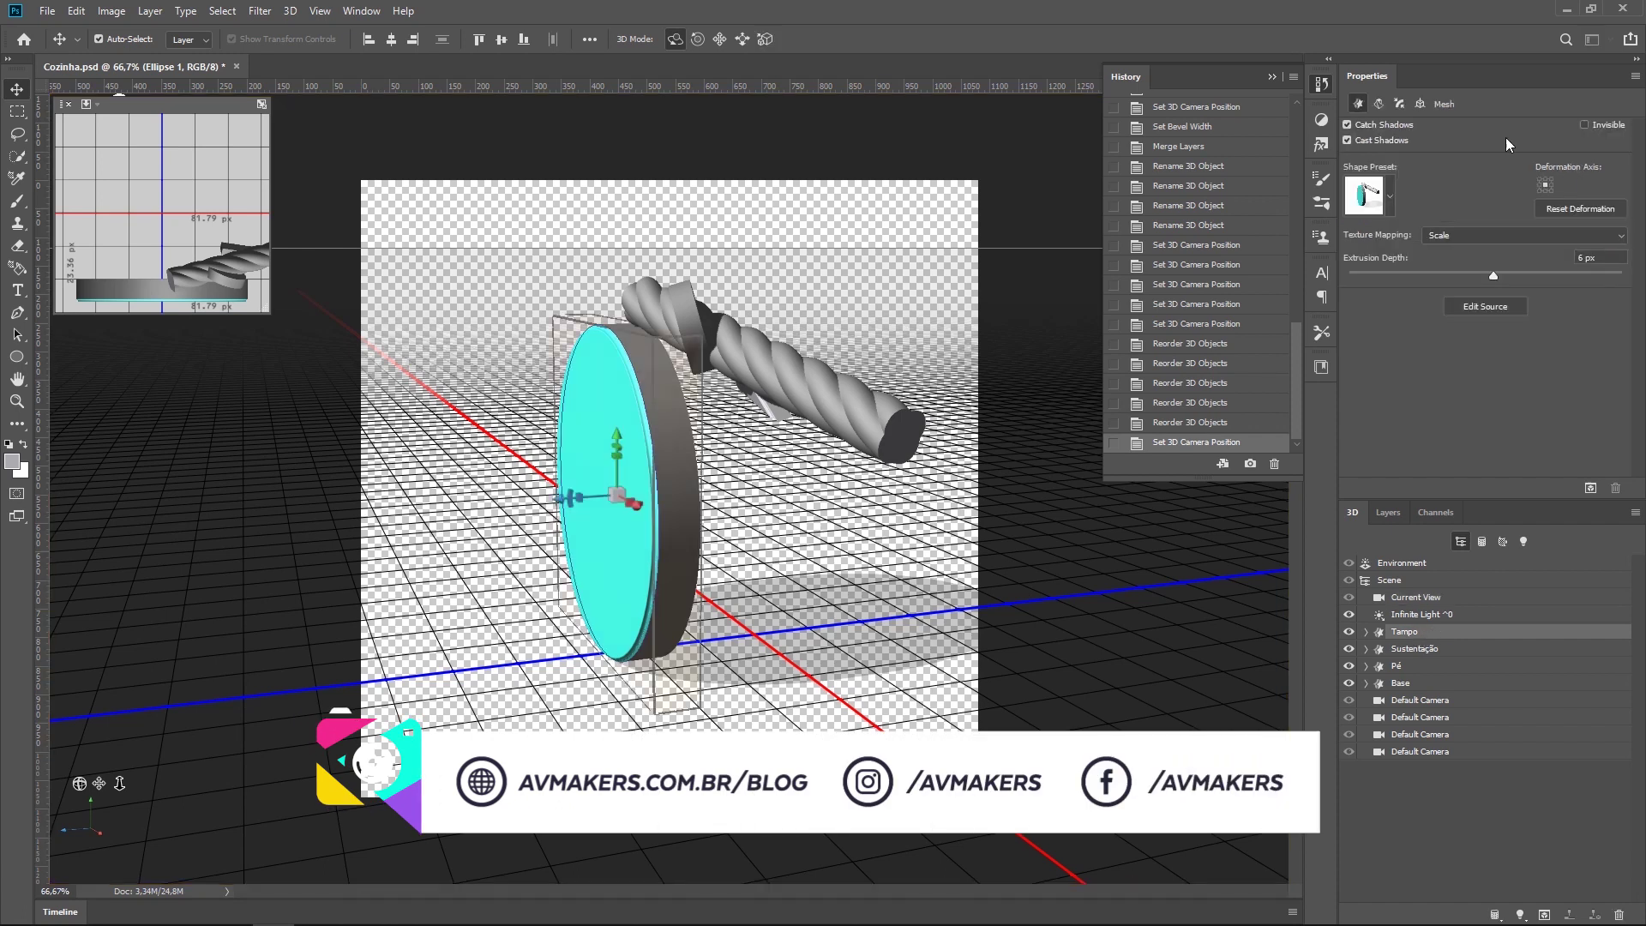
pyautogui.click(1421, 104)
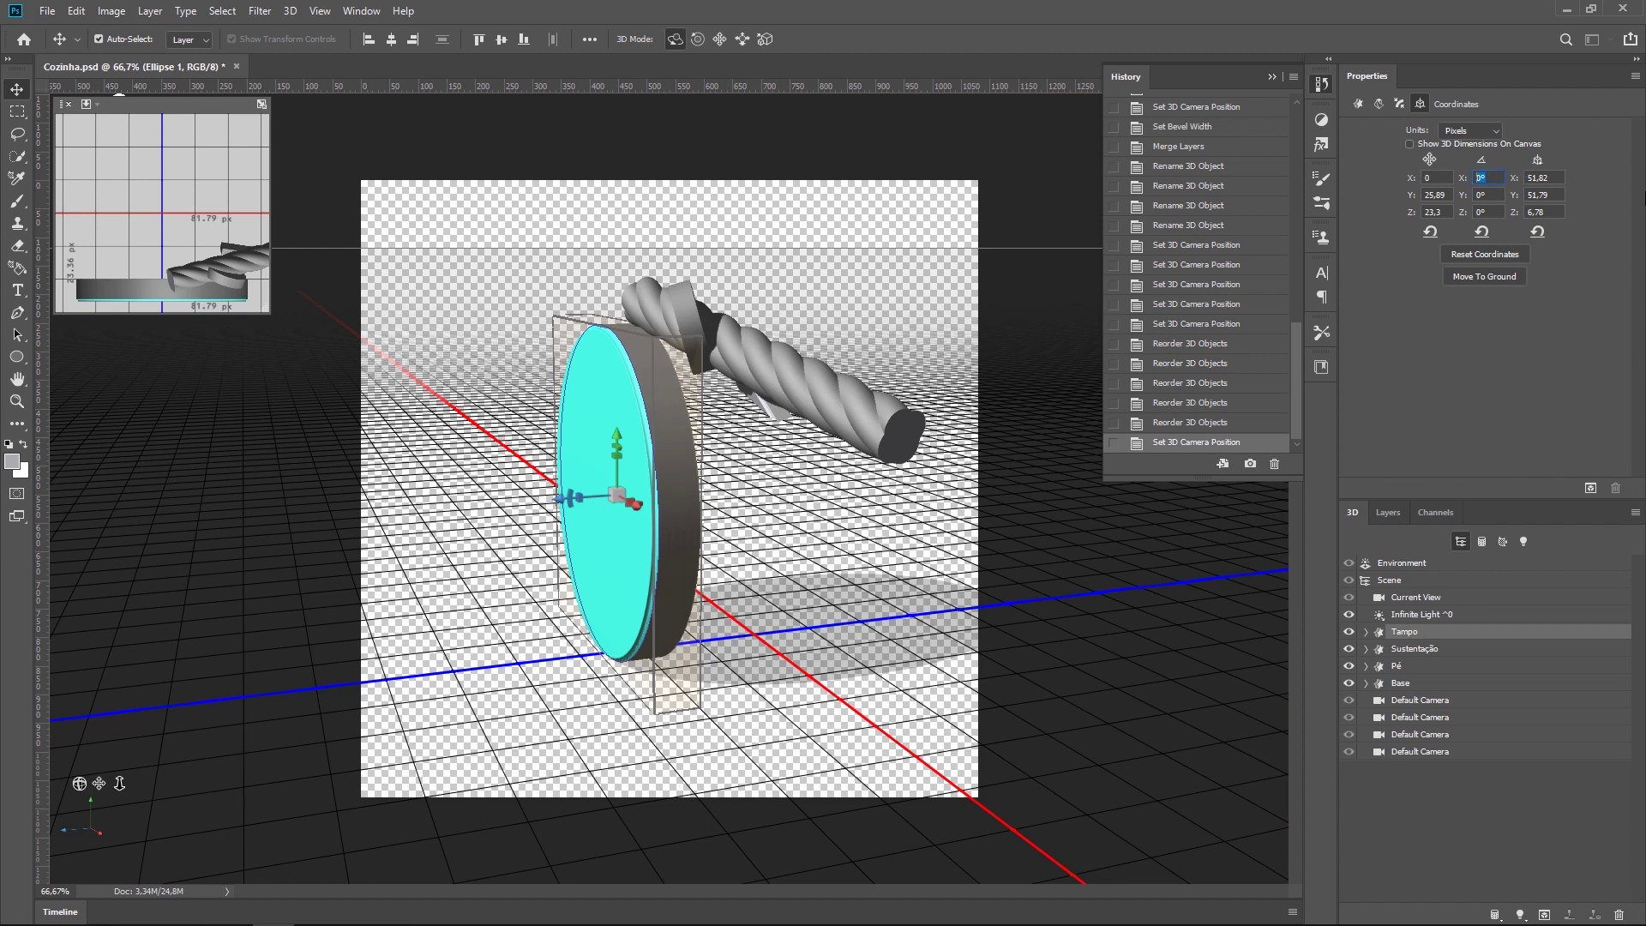
pyautogui.write('90')
pyautogui.press('Return')
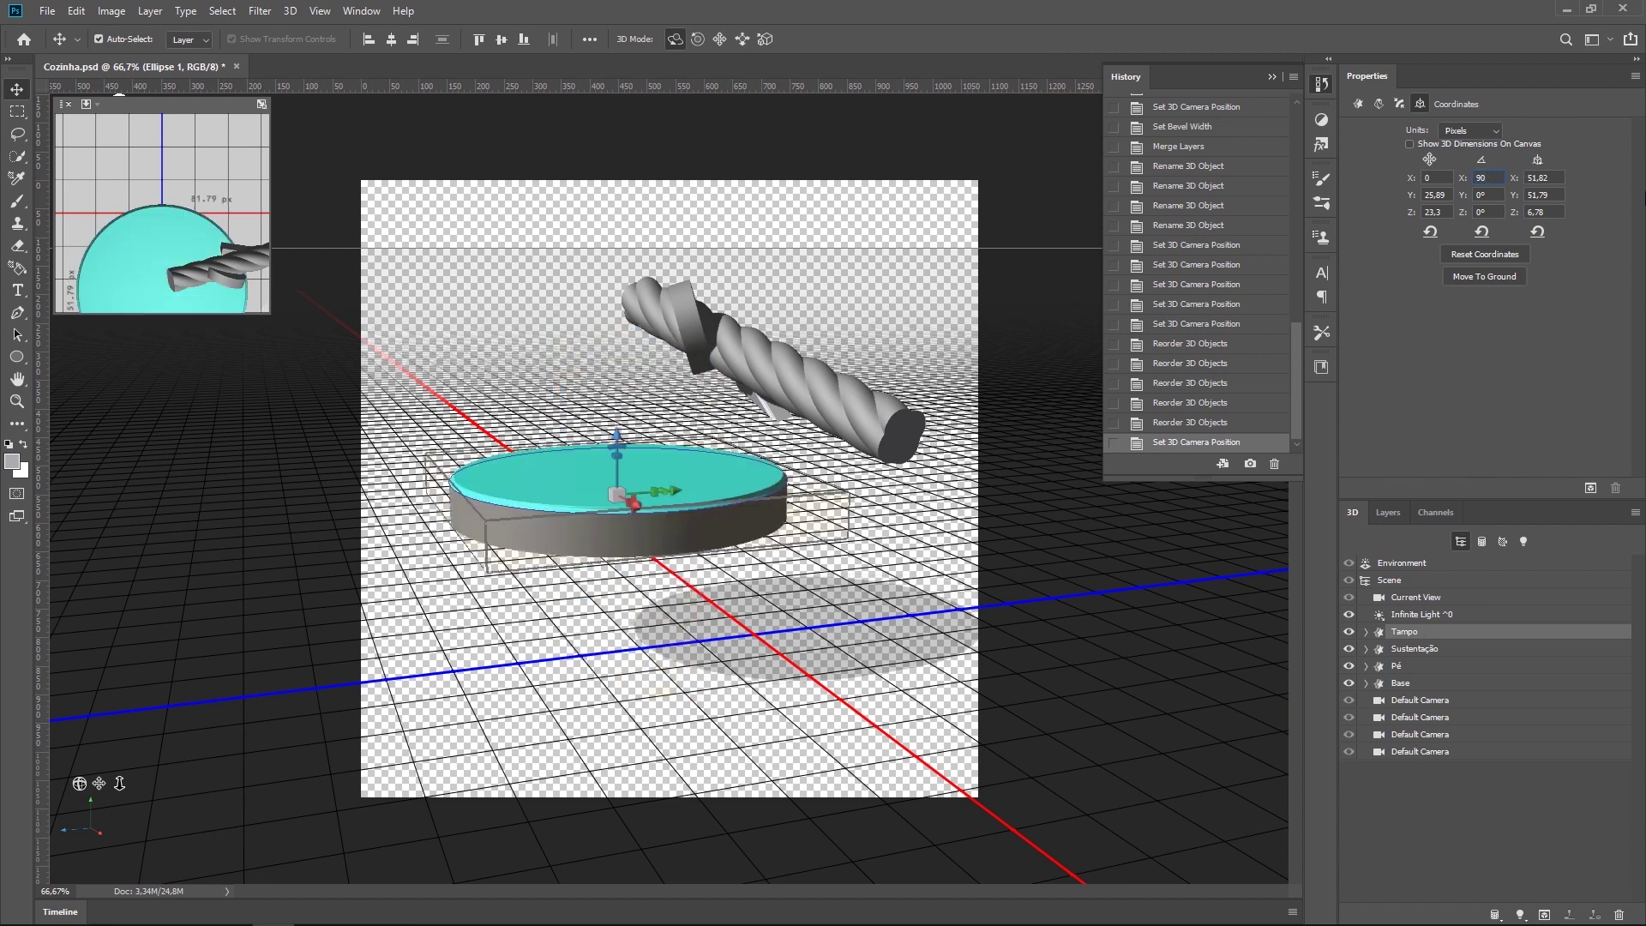
pyautogui.press('Return')
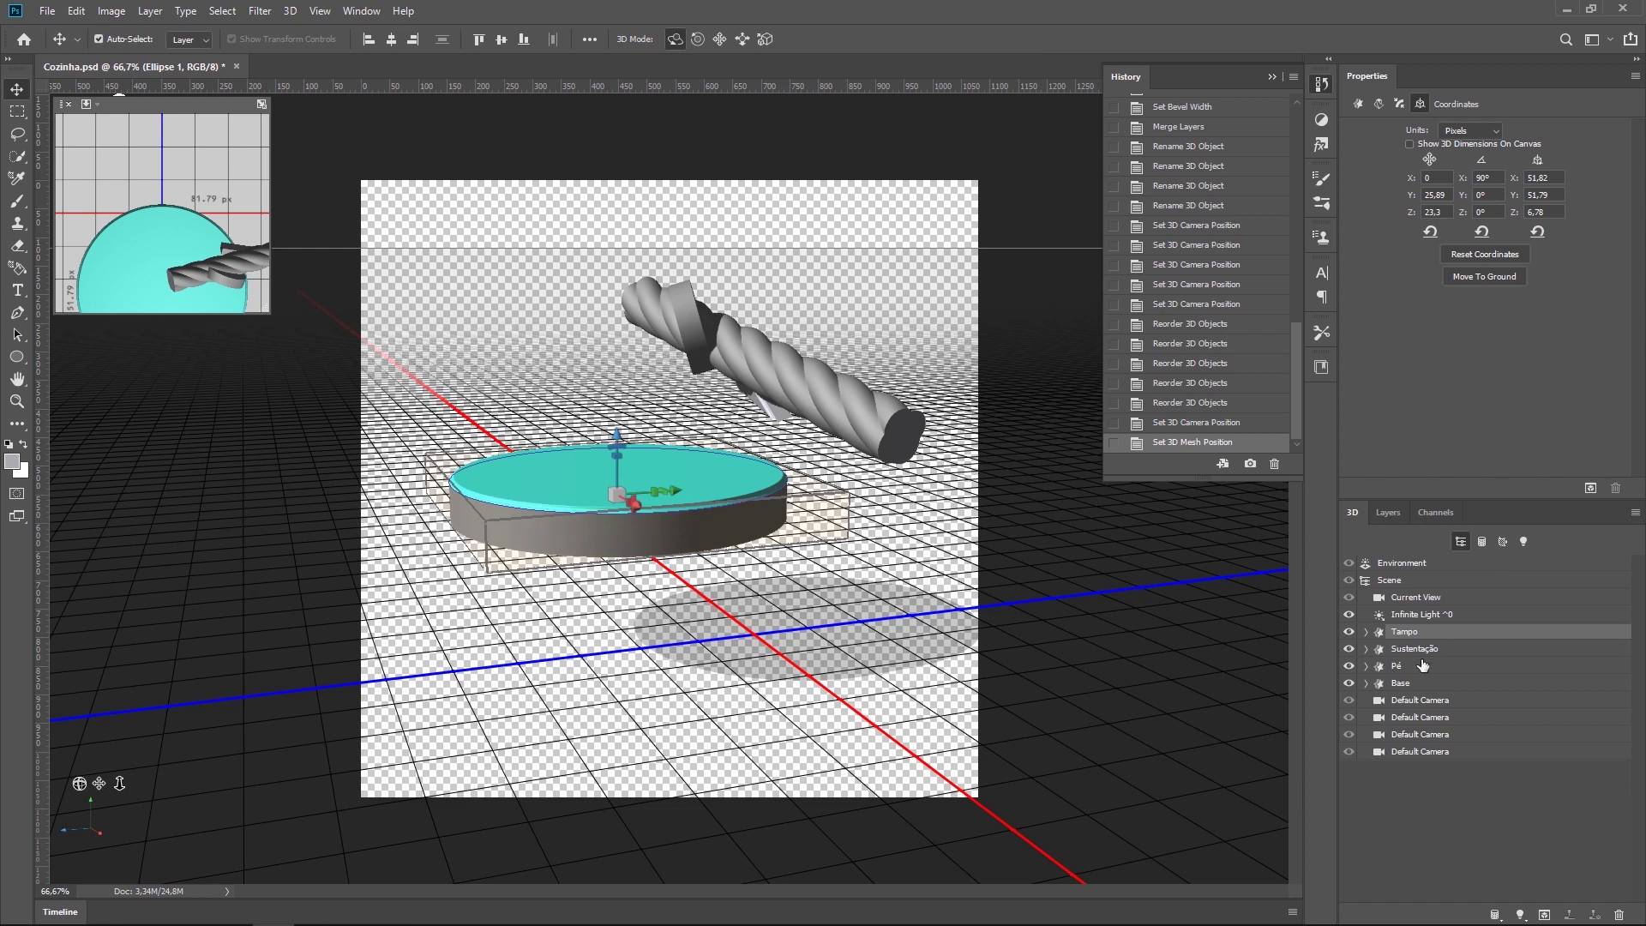
# Step: Reset the Sustentação column's X, Y and Z rotation to 0
pyautogui.click(1414, 649)
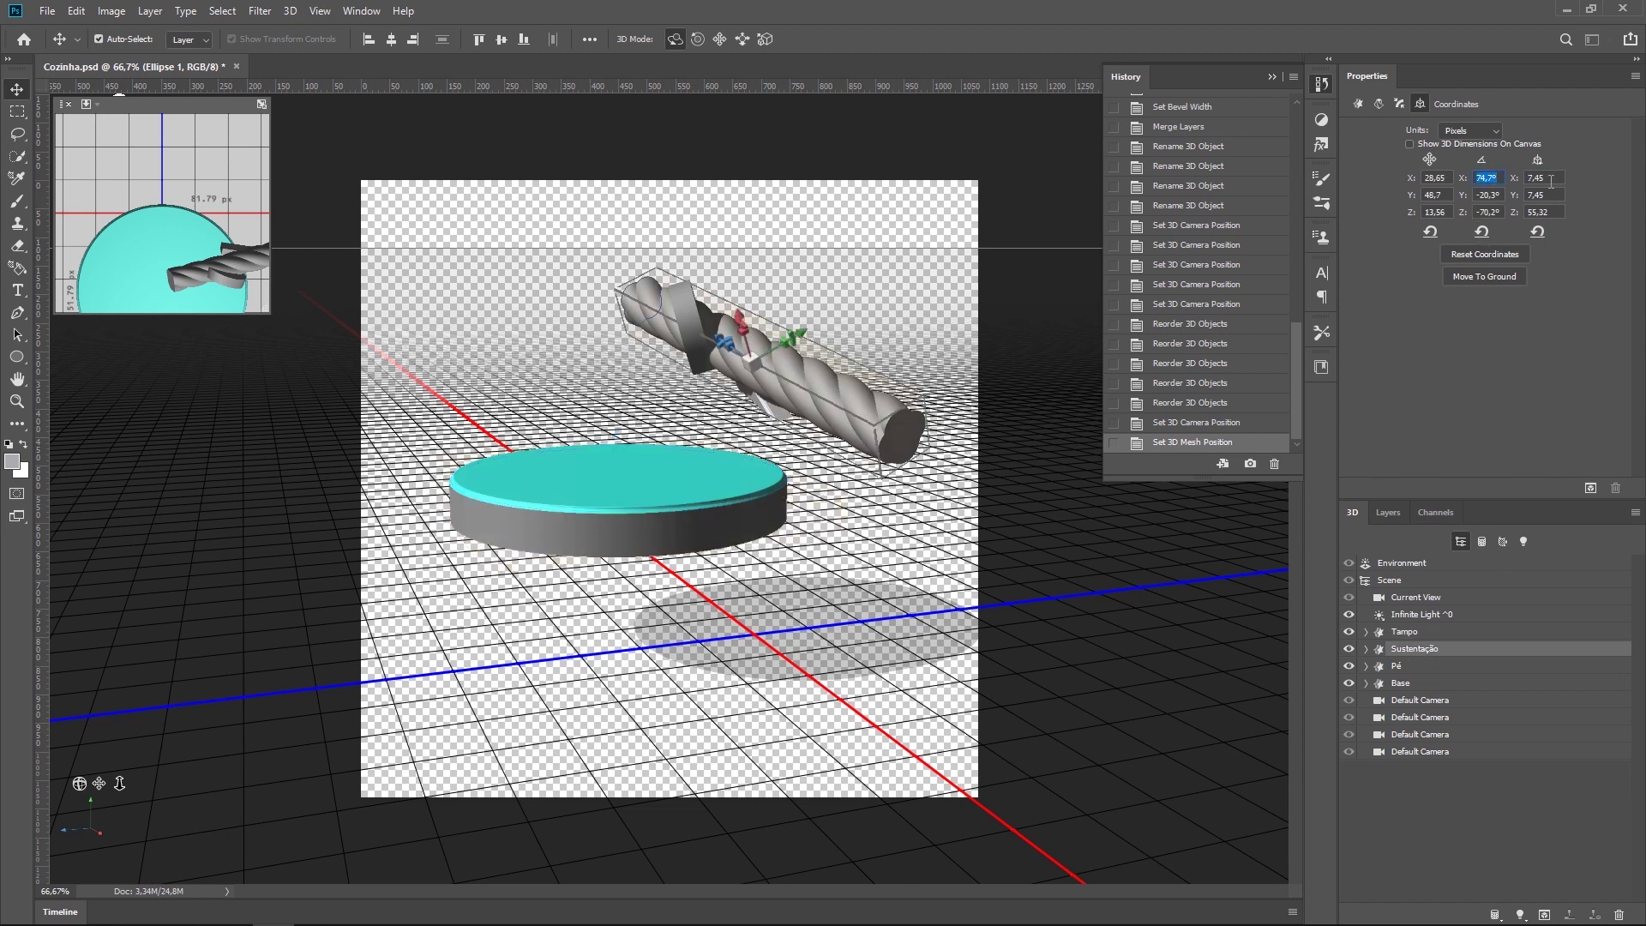
pyautogui.write('0')
pyautogui.press('Tab')
pyautogui.write('0')
pyautogui.press('Return')
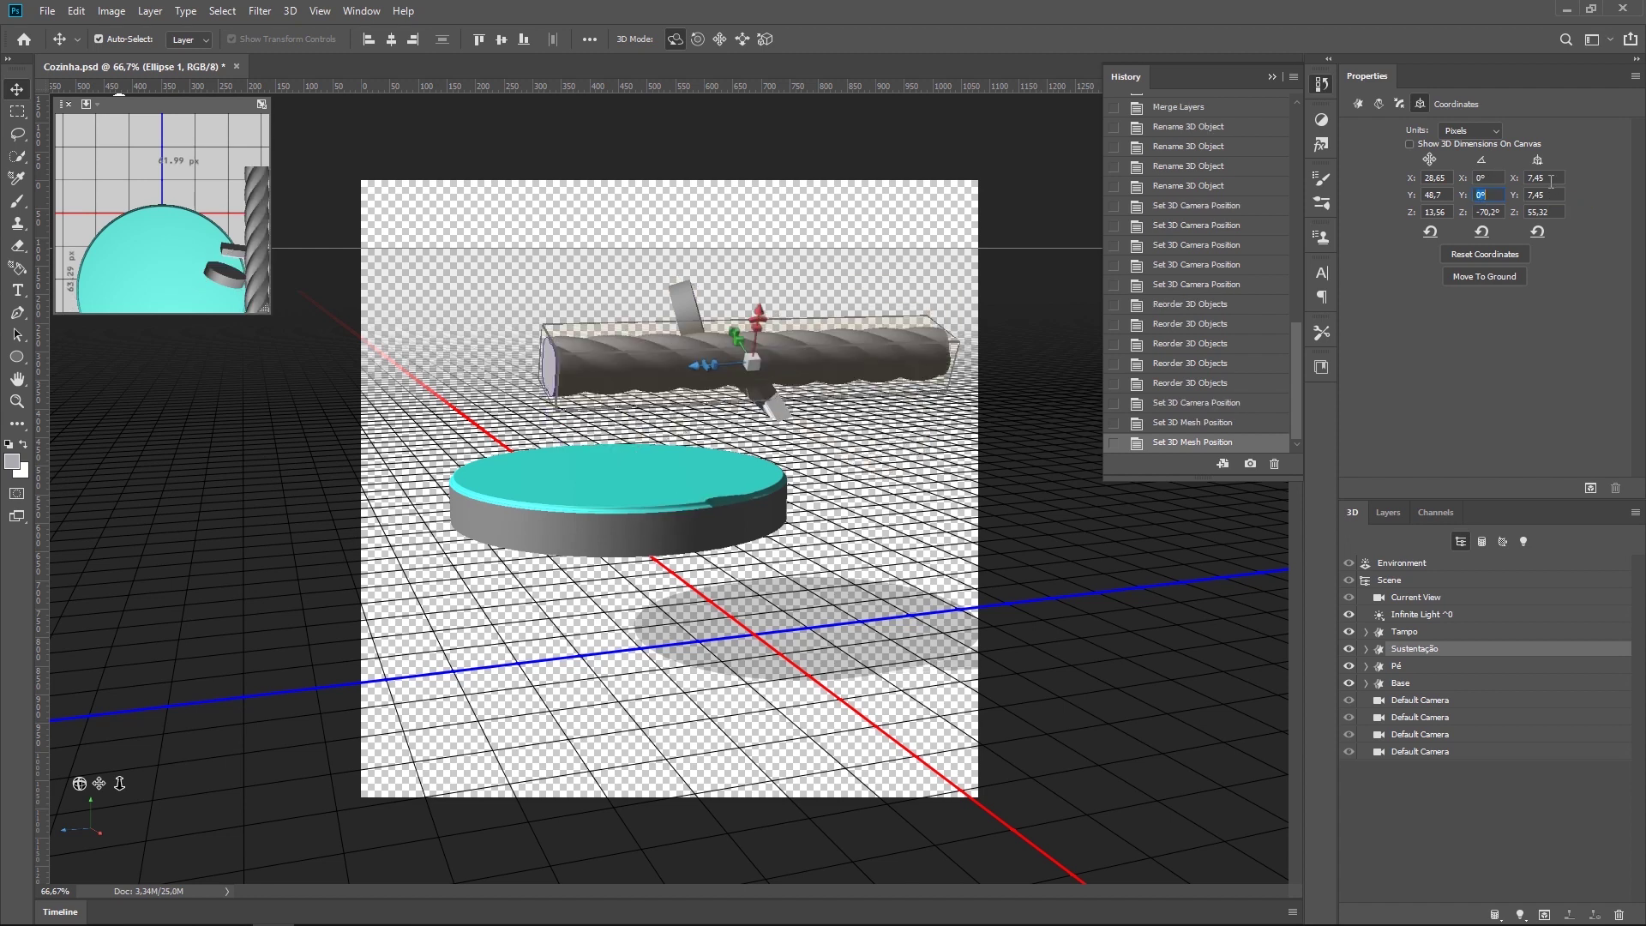
pyautogui.press('Tab')
pyautogui.write('0')
pyautogui.click(1551, 182)
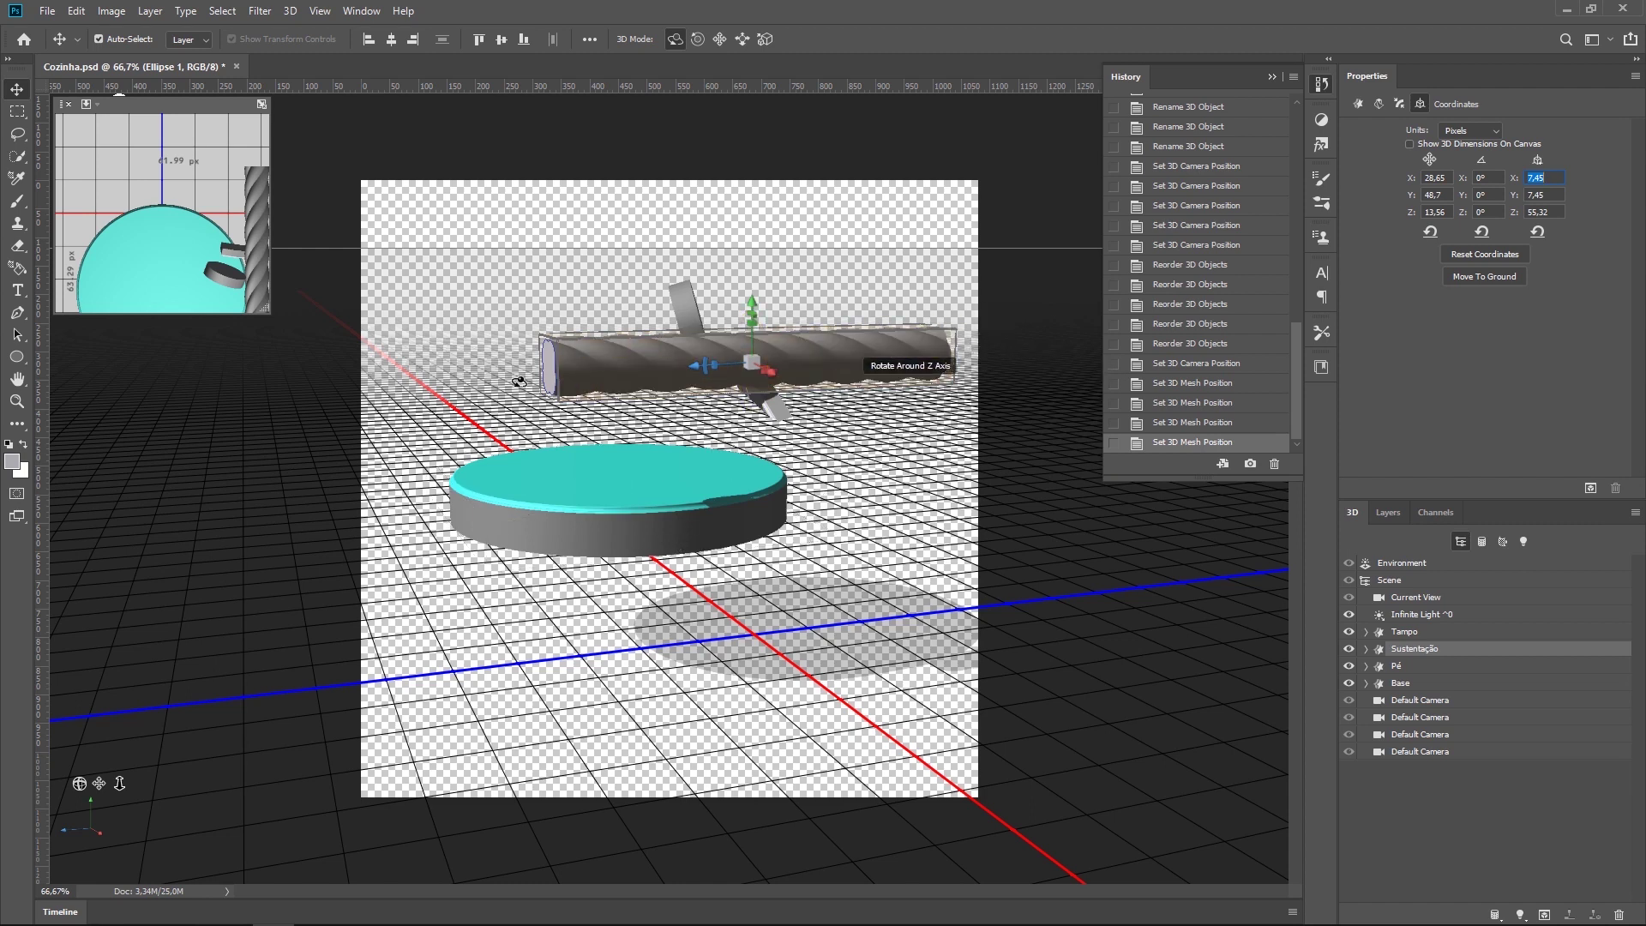
# Step: Enlarge the secondary 3D view and set the column's X rotation to 90°
pyautogui.moveTo(264, 314)
pyautogui.mouseDown()
pyautogui.moveTo(323, 357)
pyautogui.moveTo(353, 411)
pyautogui.mouseUp()
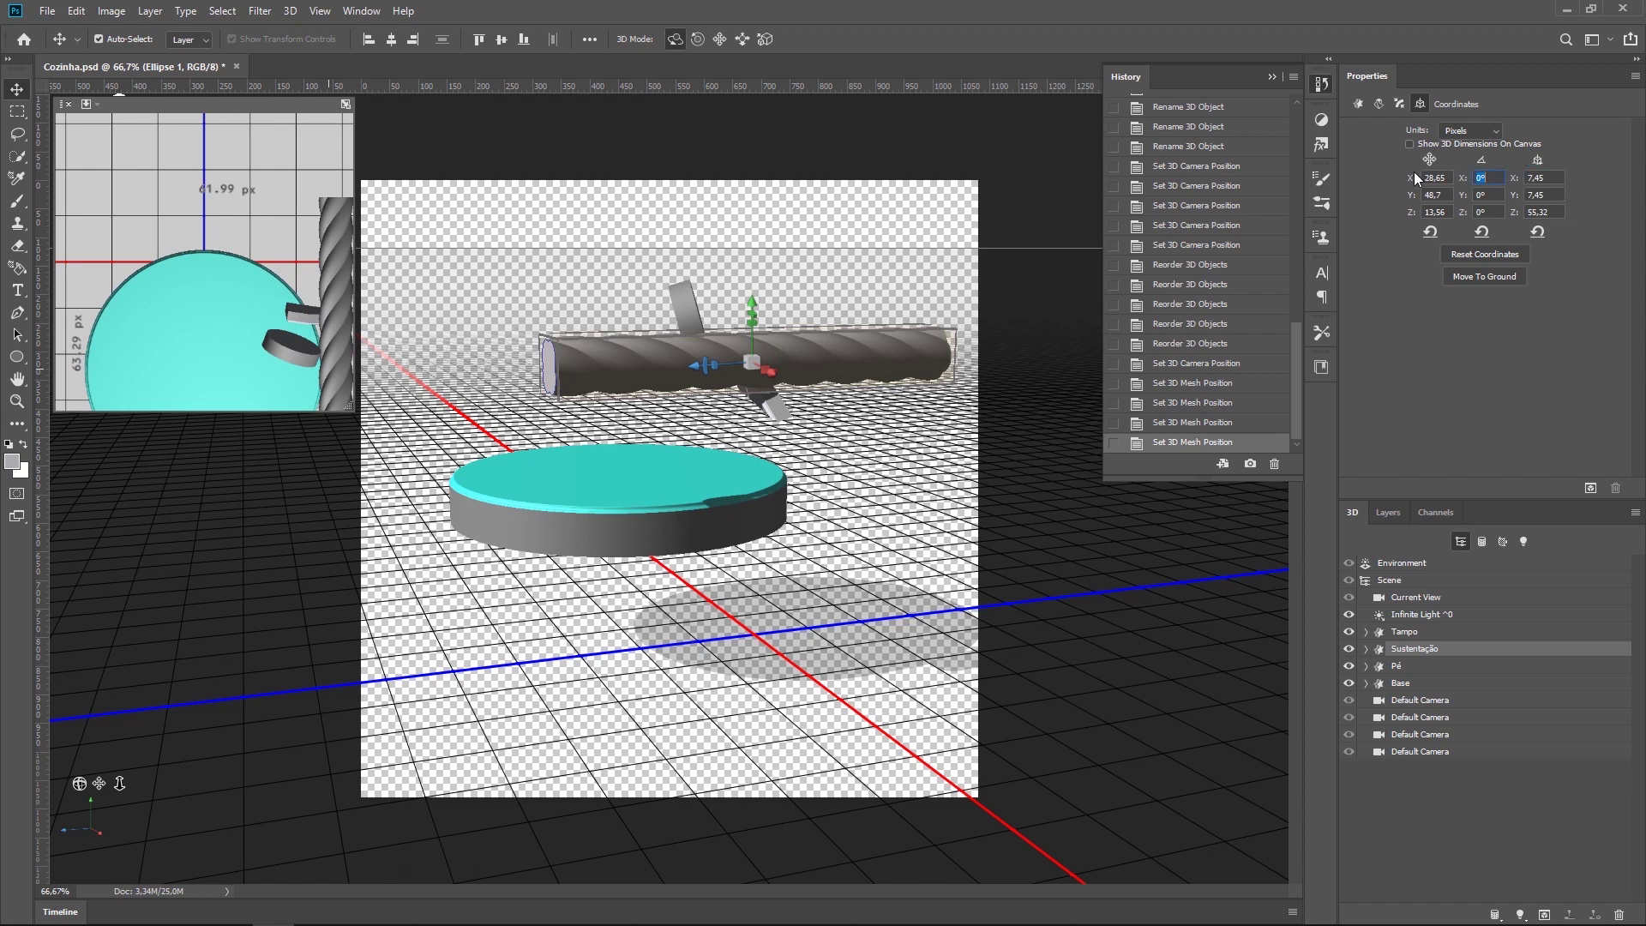
pyautogui.write('90')
pyautogui.press('Return')
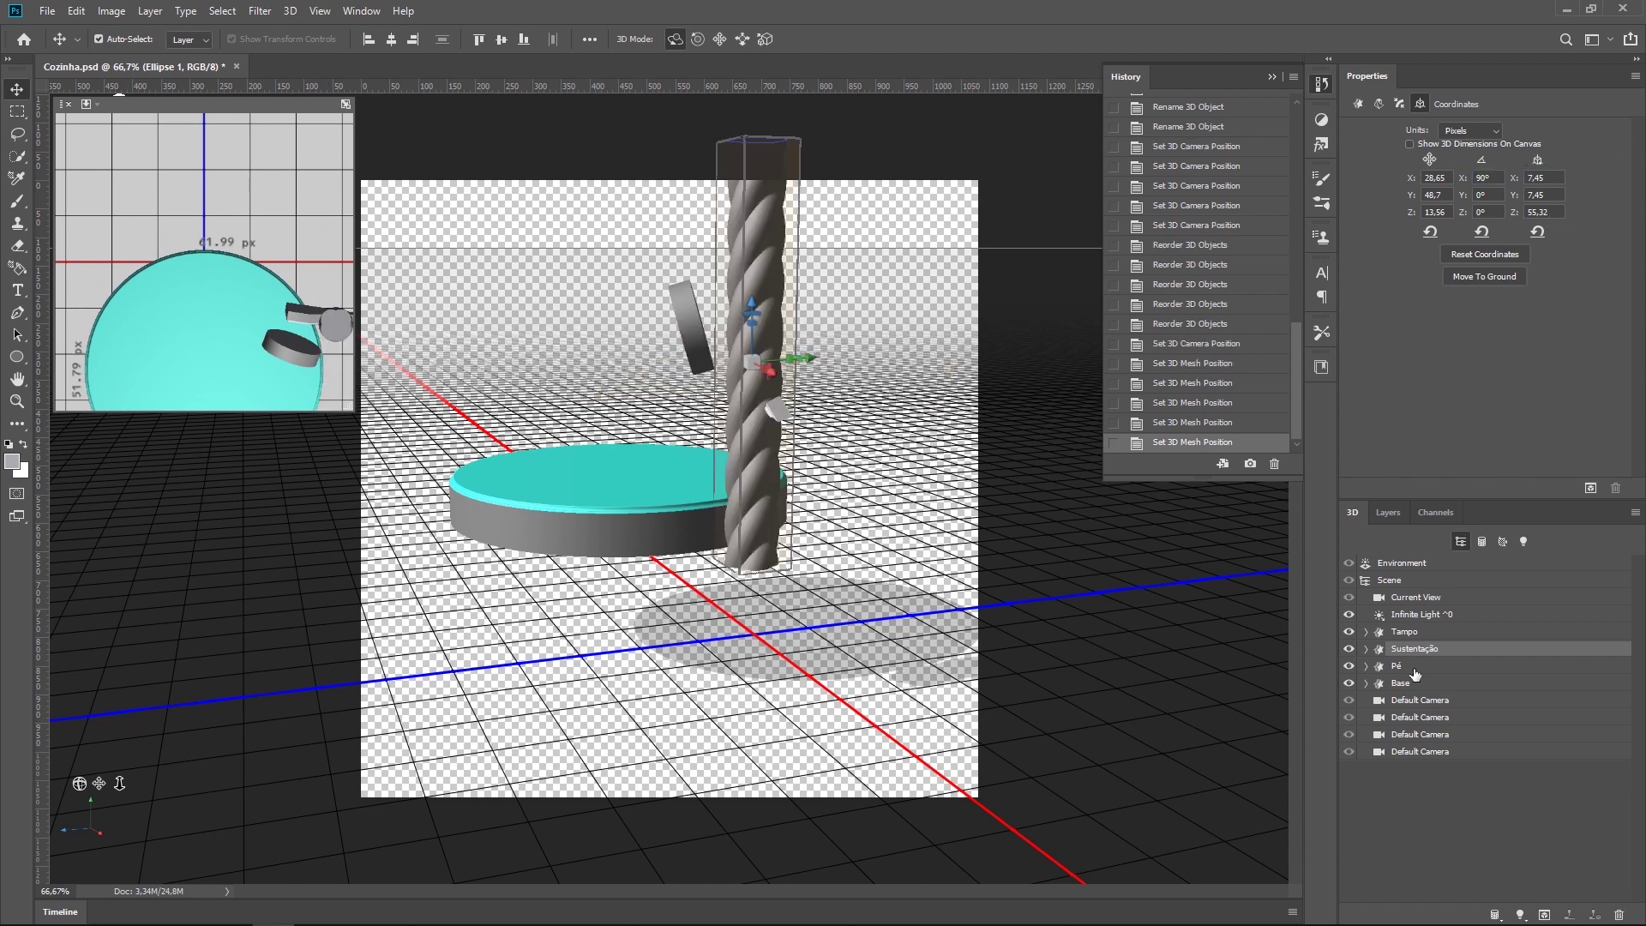
# Step: Move Base above Sustentação in the 3D panel and set its rotation to −90°, 0°, 0°
pyautogui.click(1409, 636)
pyautogui.moveTo(1407, 682)
pyautogui.mouseDown()
pyautogui.moveTo(1429, 645)
pyautogui.moveTo(1417, 652)
pyautogui.mouseUp()
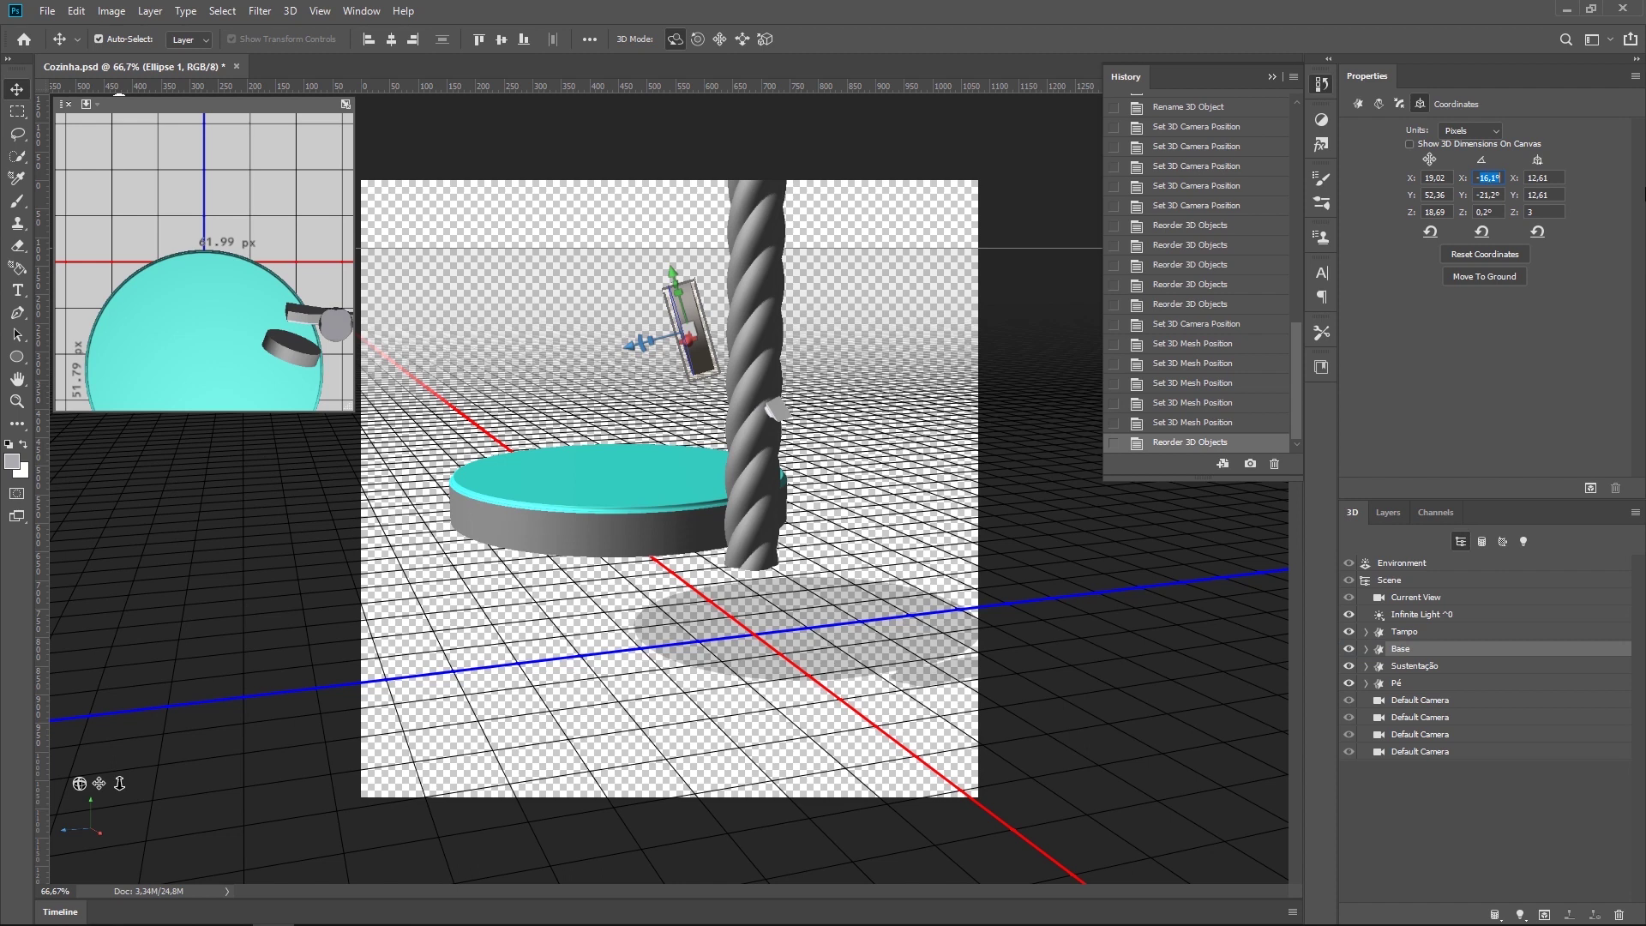
pyautogui.write('-90')
pyautogui.press('Return')
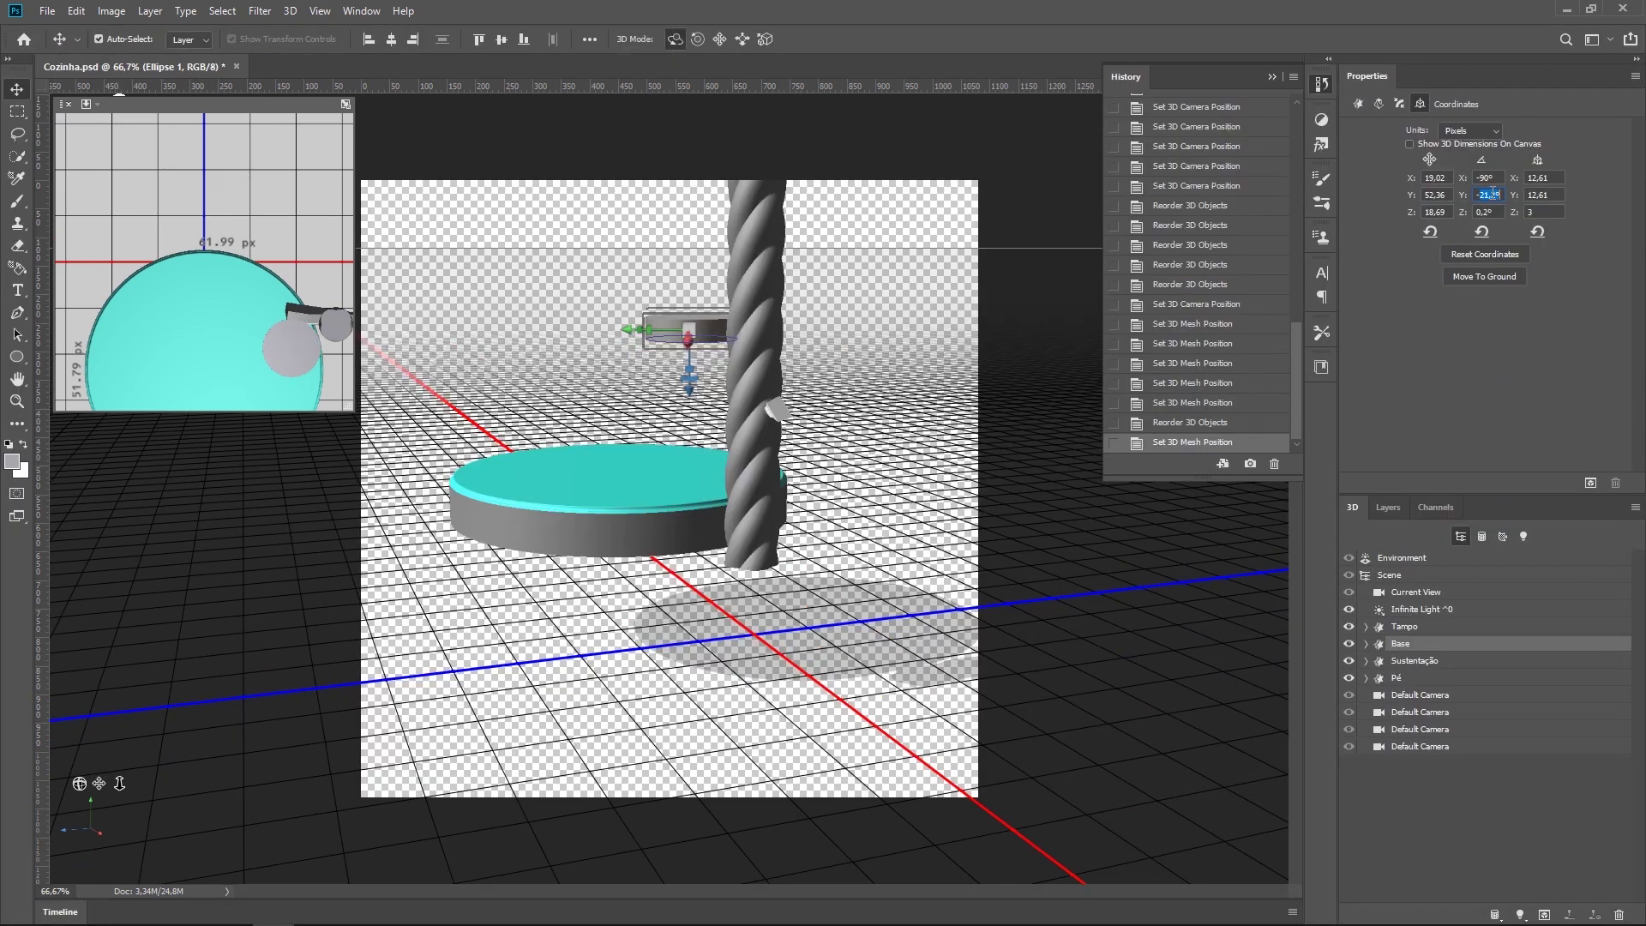
pyautogui.write('0')
pyautogui.press('Tab')
pyautogui.write('0')
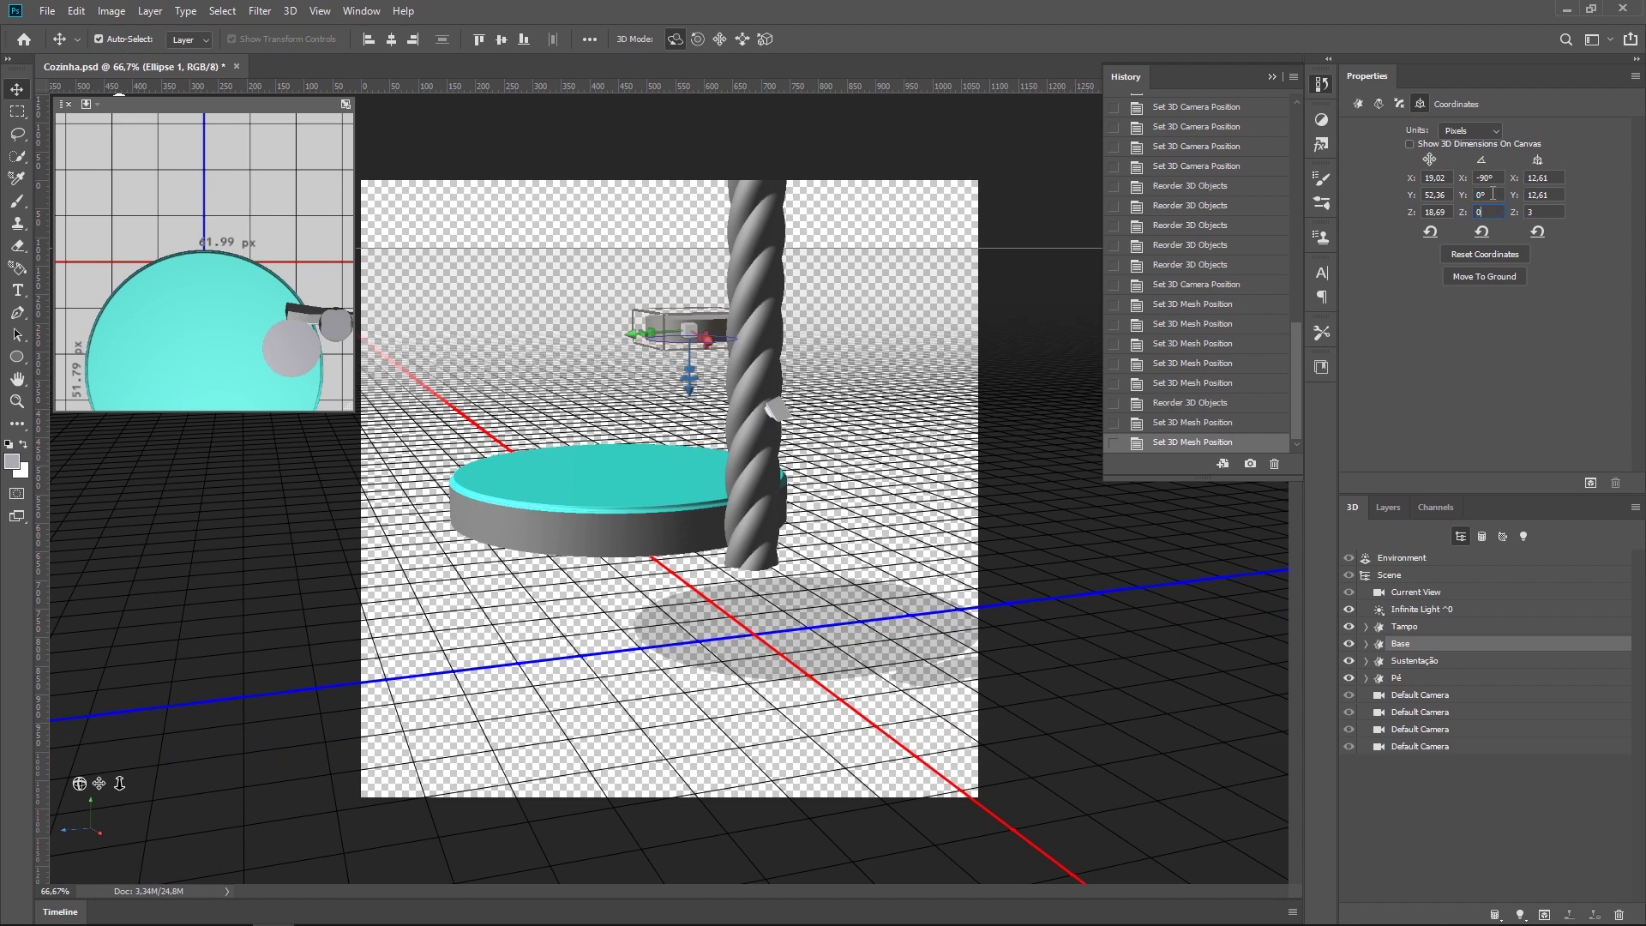
pyautogui.press('Return')
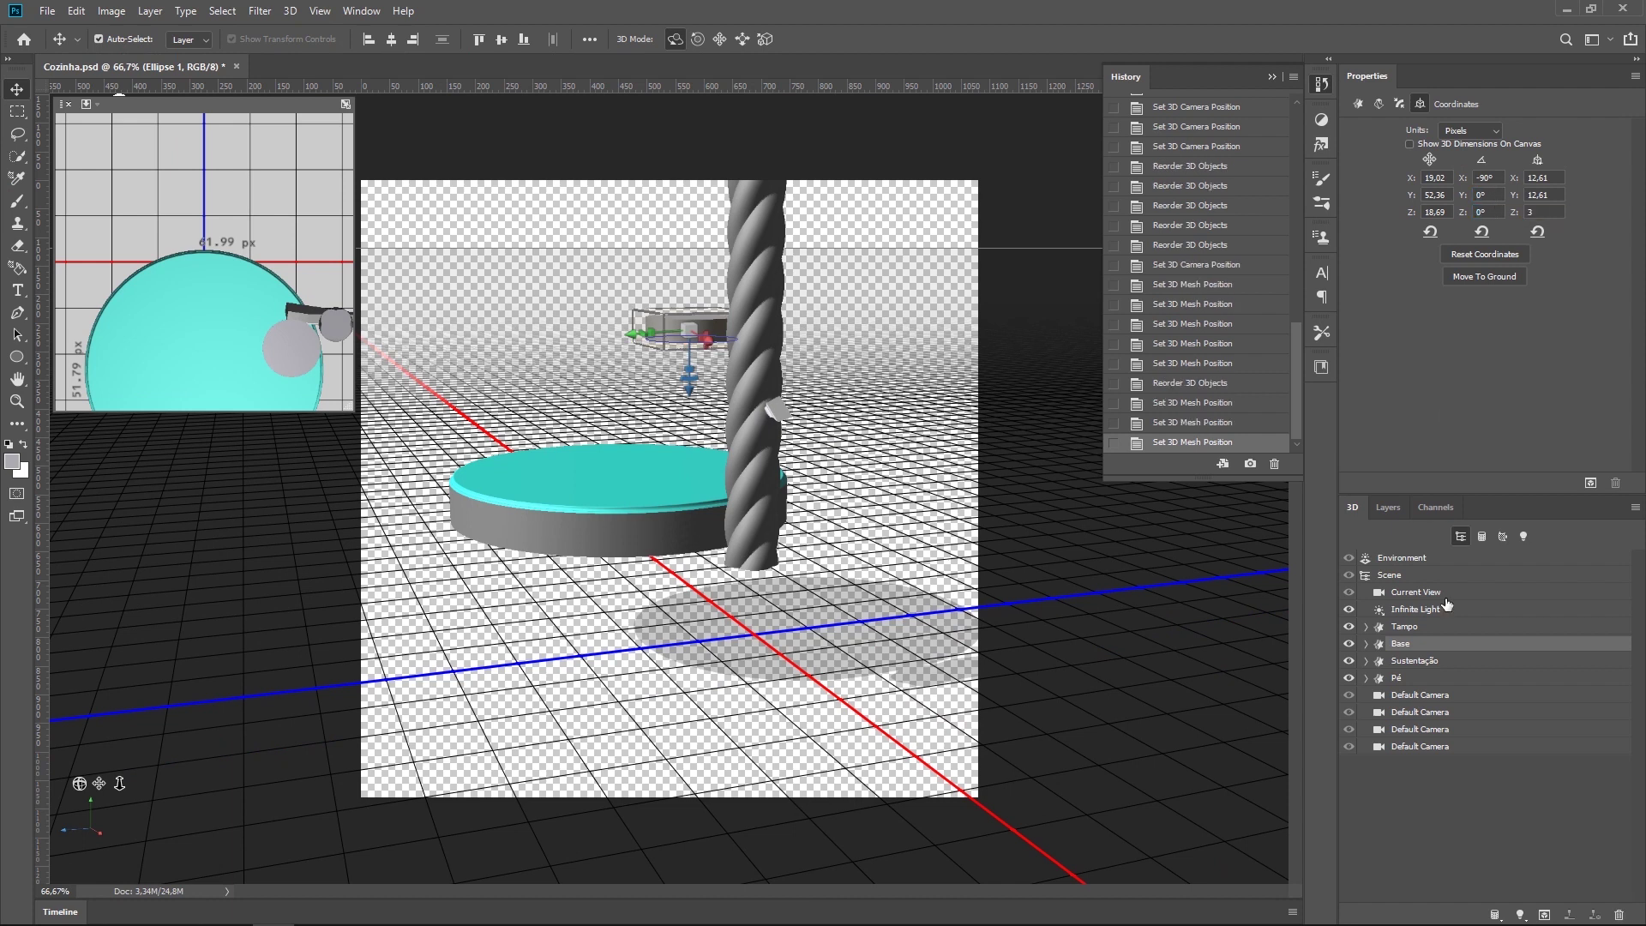
# Step: Lower the Pé foot along Y and zero its X, Y and Z rotation
pyautogui.click(1400, 683)
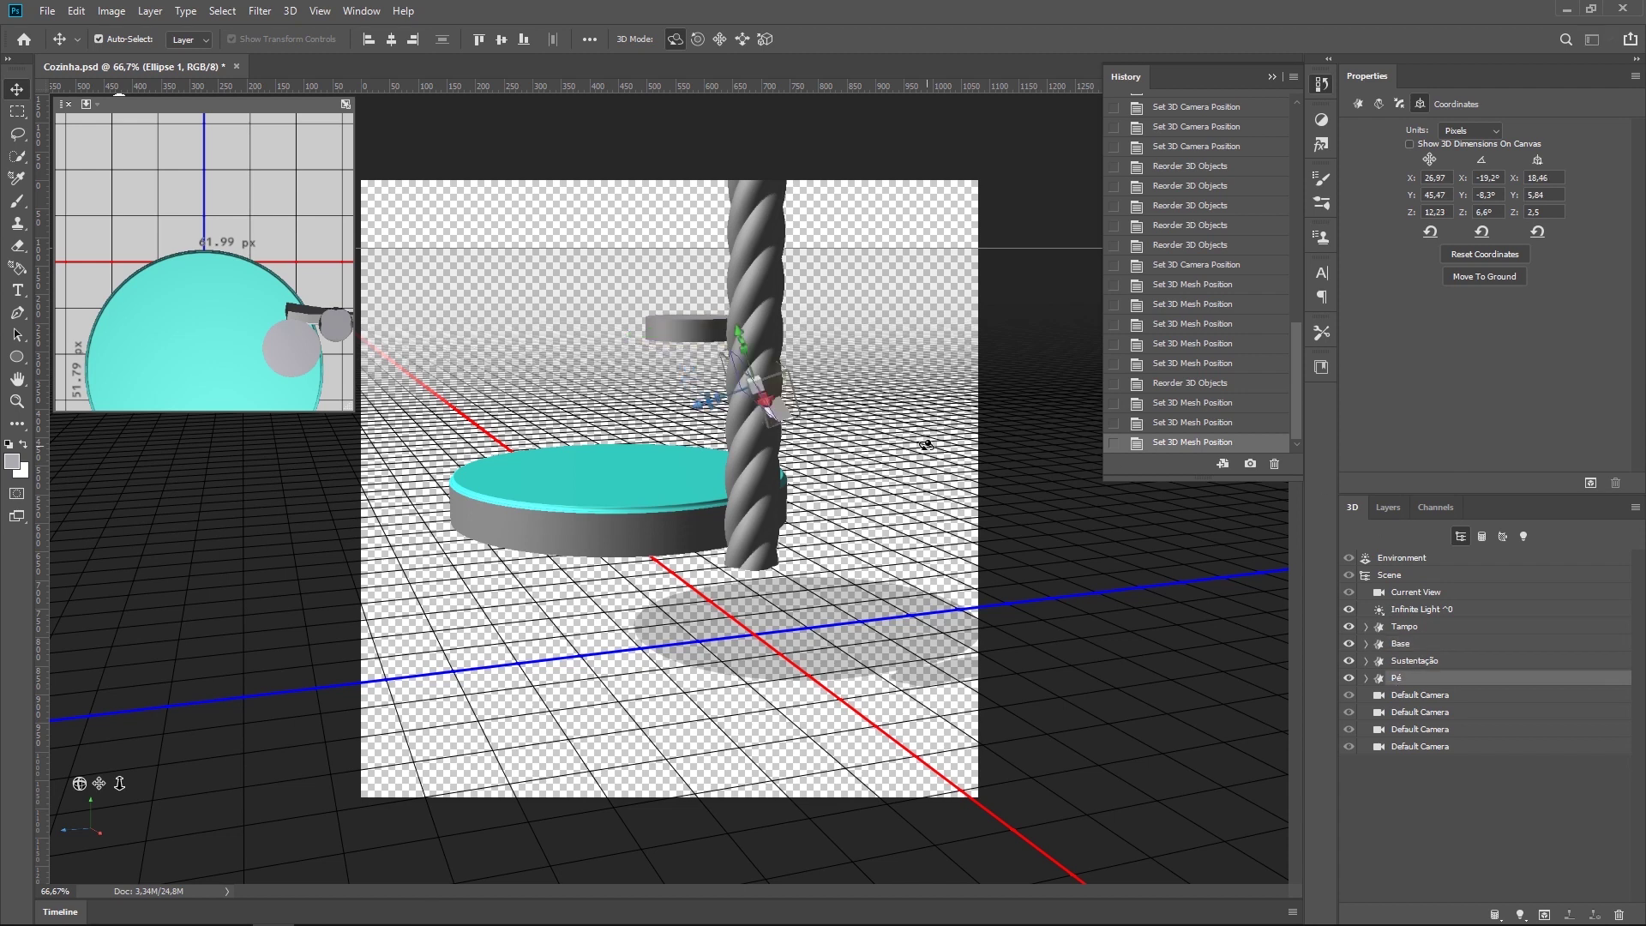
pyautogui.moveTo(739, 339)
pyautogui.mouseDown()
pyautogui.moveTo(853, 482)
pyautogui.moveTo(770, 656)
pyautogui.mouseUp()
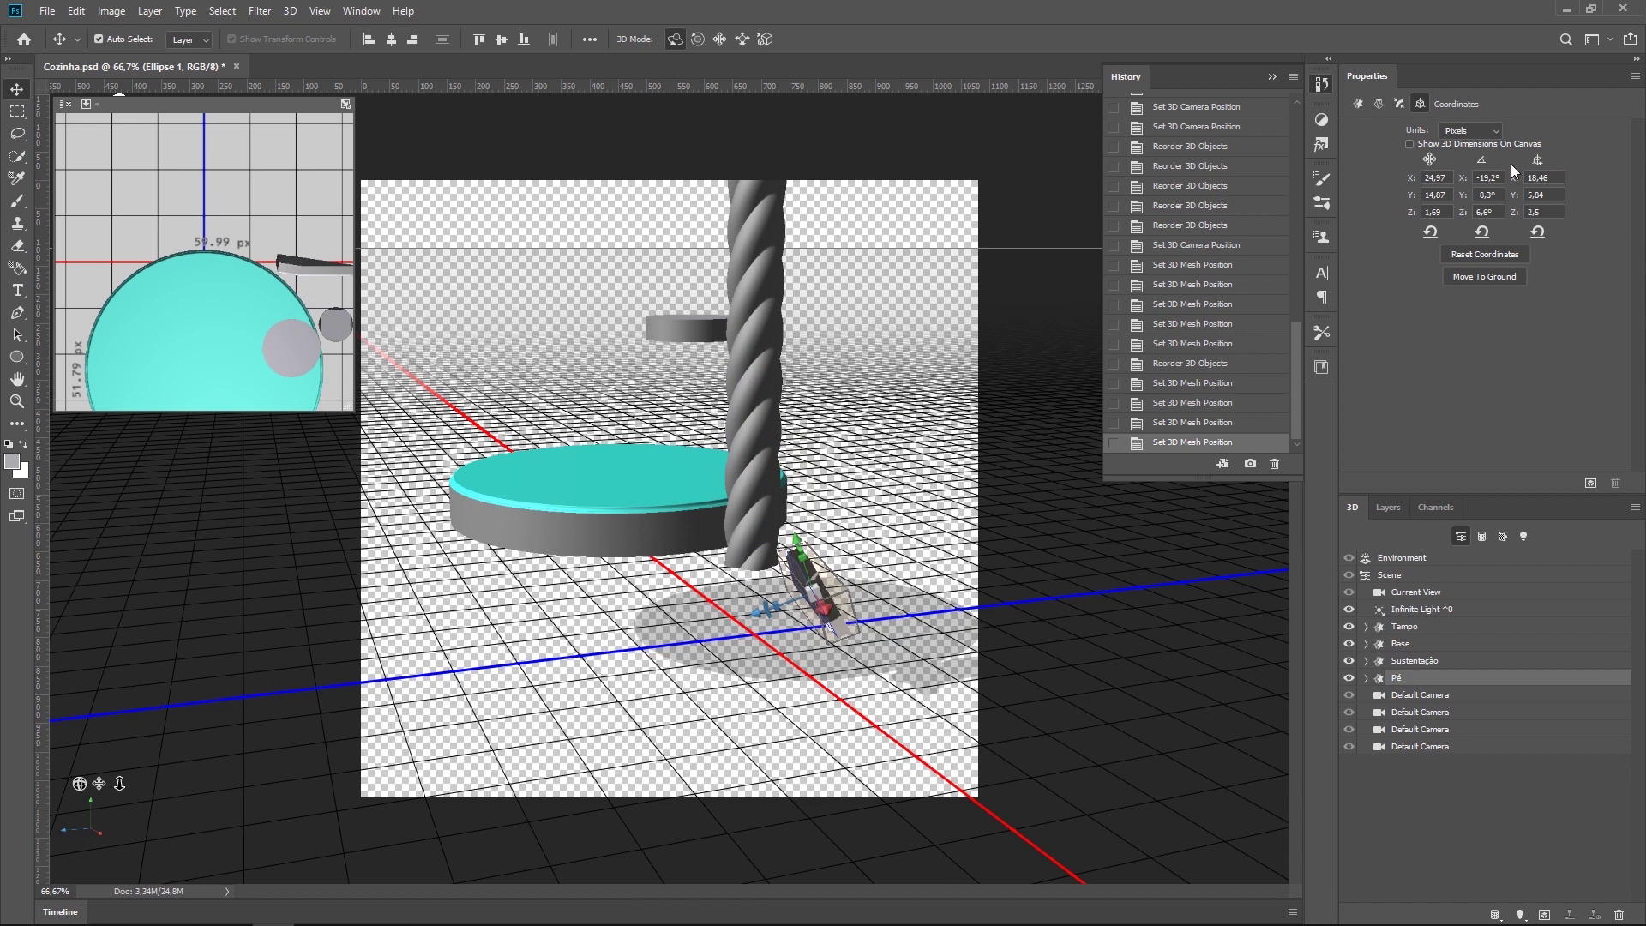
pyautogui.click(1499, 178)
pyautogui.write('0')
pyautogui.press('Tab')
pyautogui.write('0')
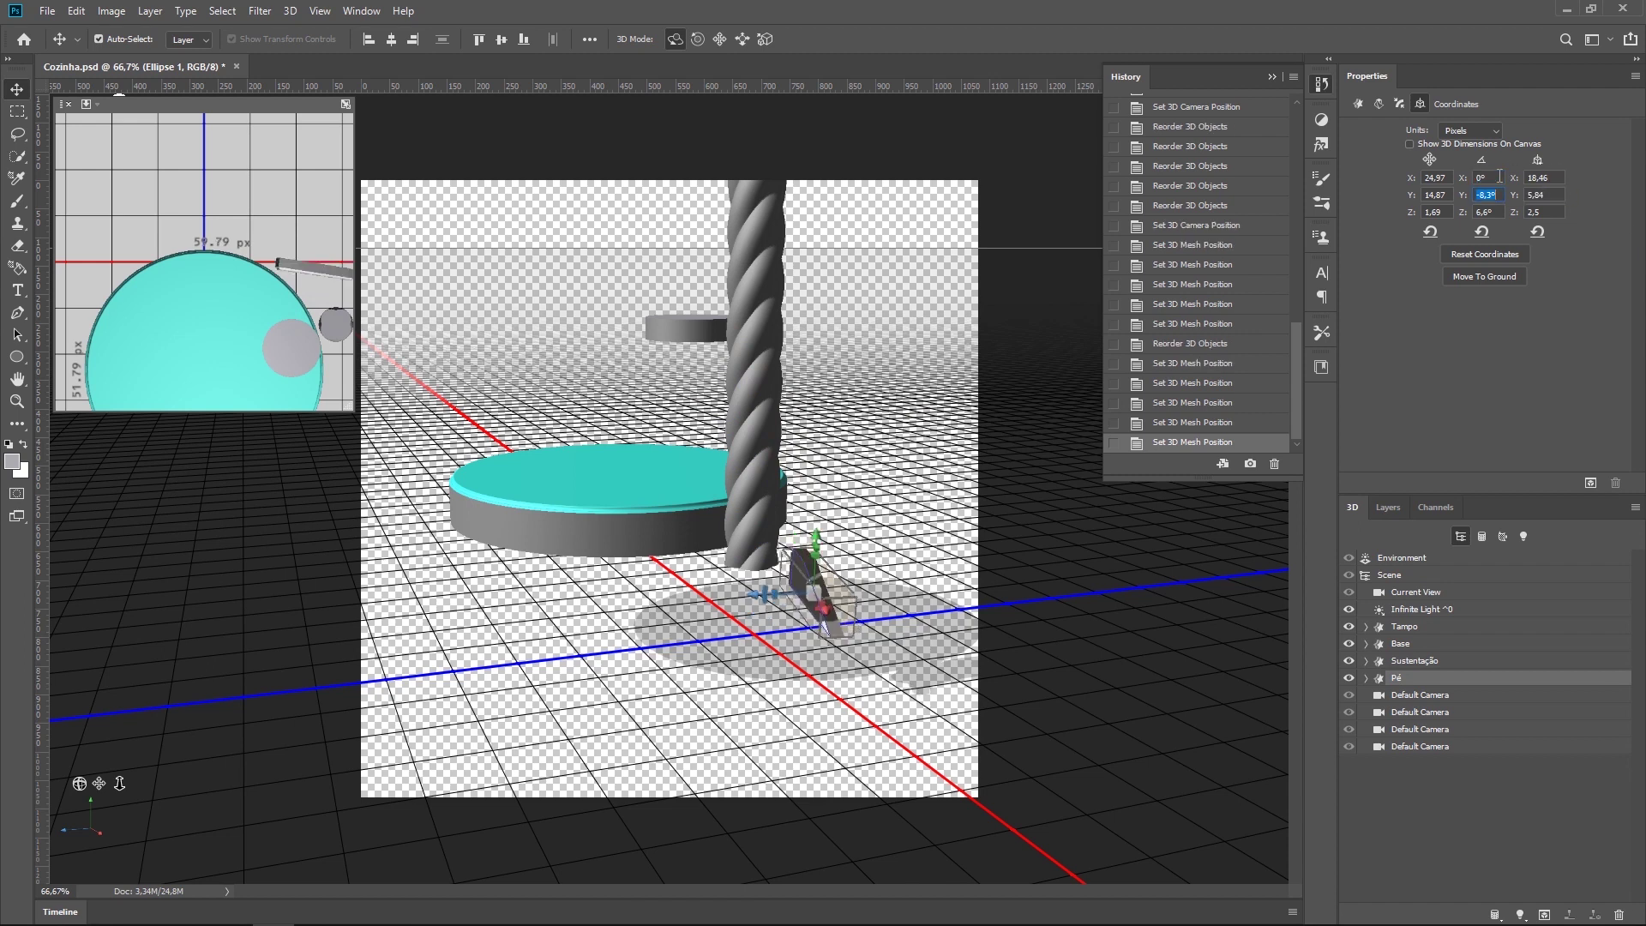
pyautogui.press('Return')
pyautogui.press('Tab')
pyautogui.write('0')
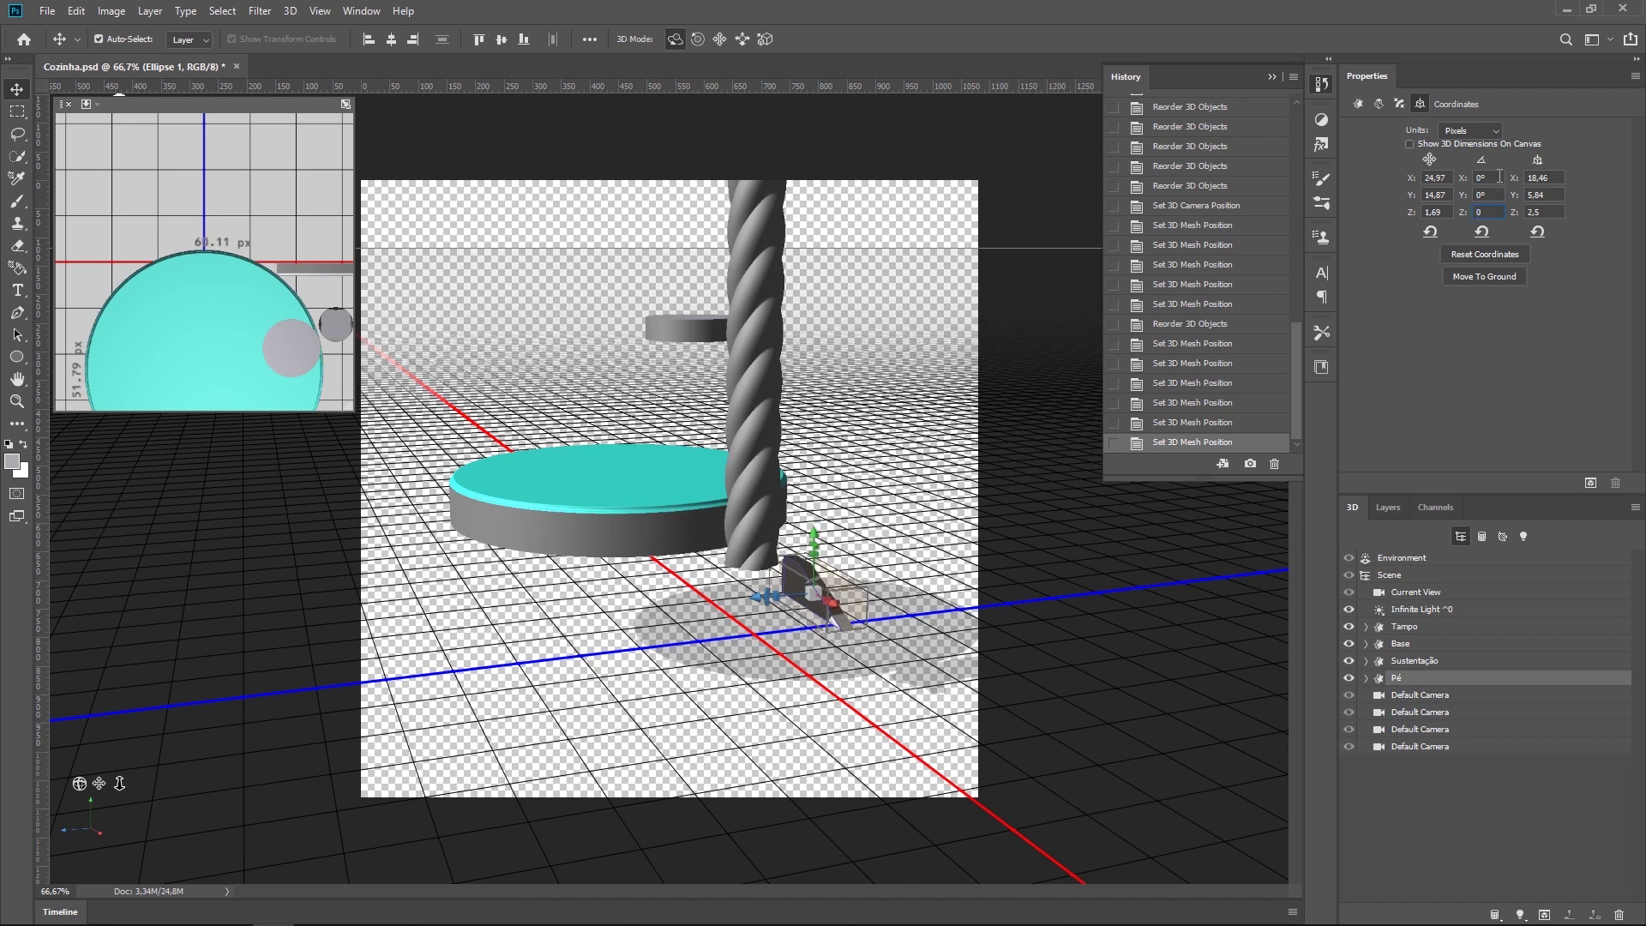
pyautogui.press('Return')
# Step: Move Pé to the ground plane via the 3D menu and orbit down to floor level
pyautogui.click(291, 11)
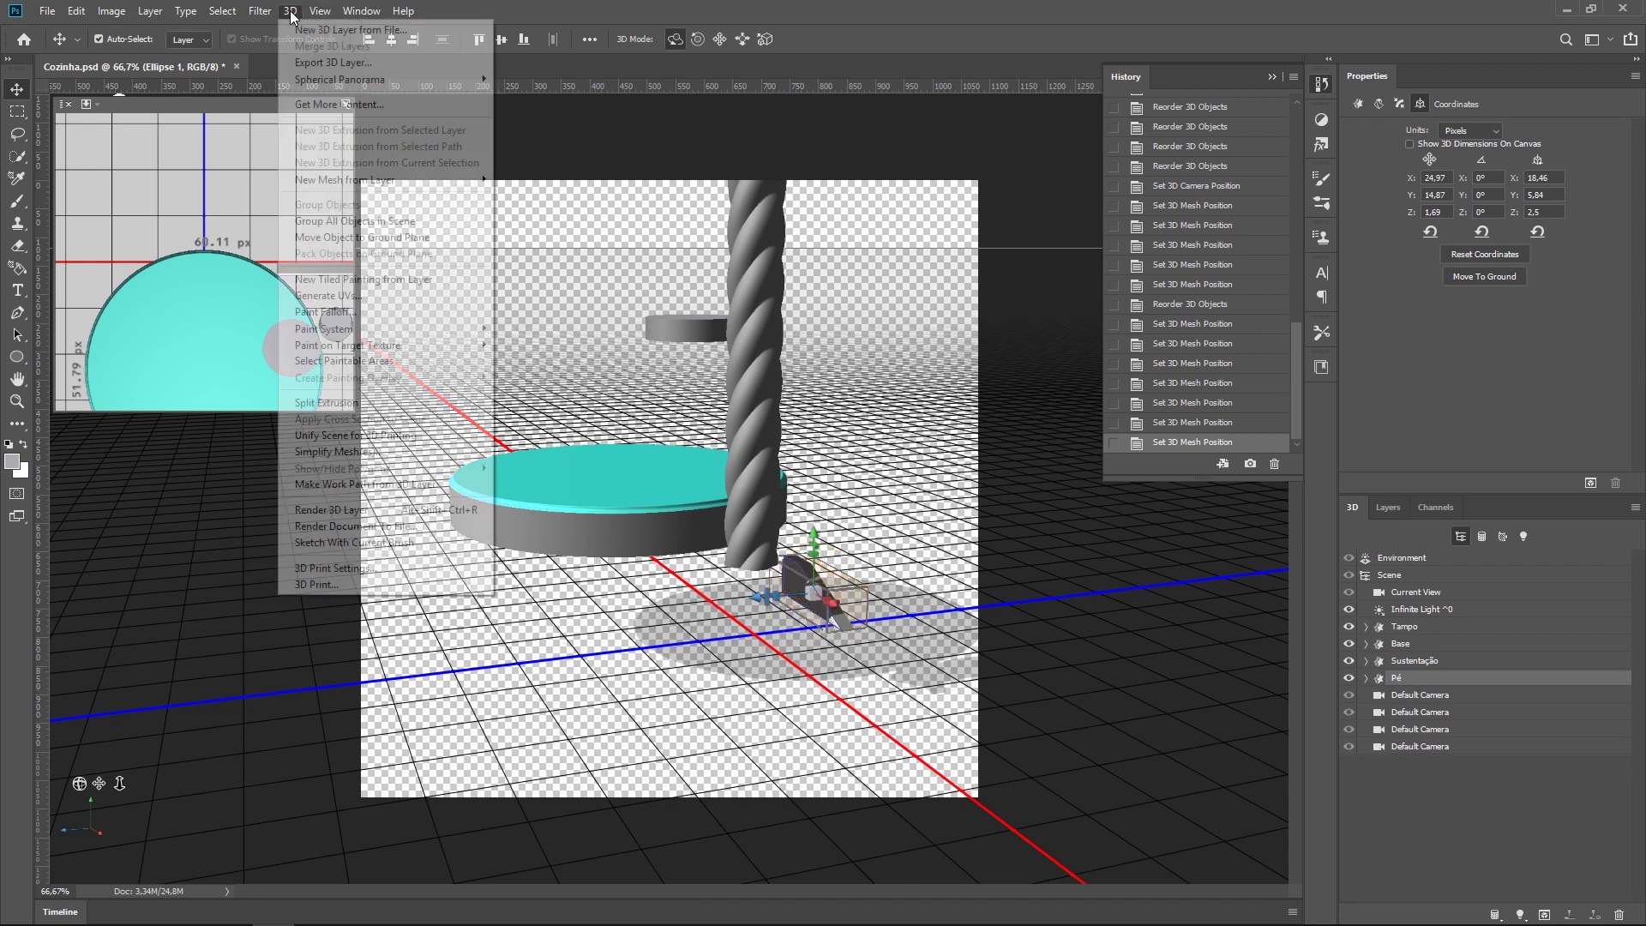
pyautogui.click(331, 244)
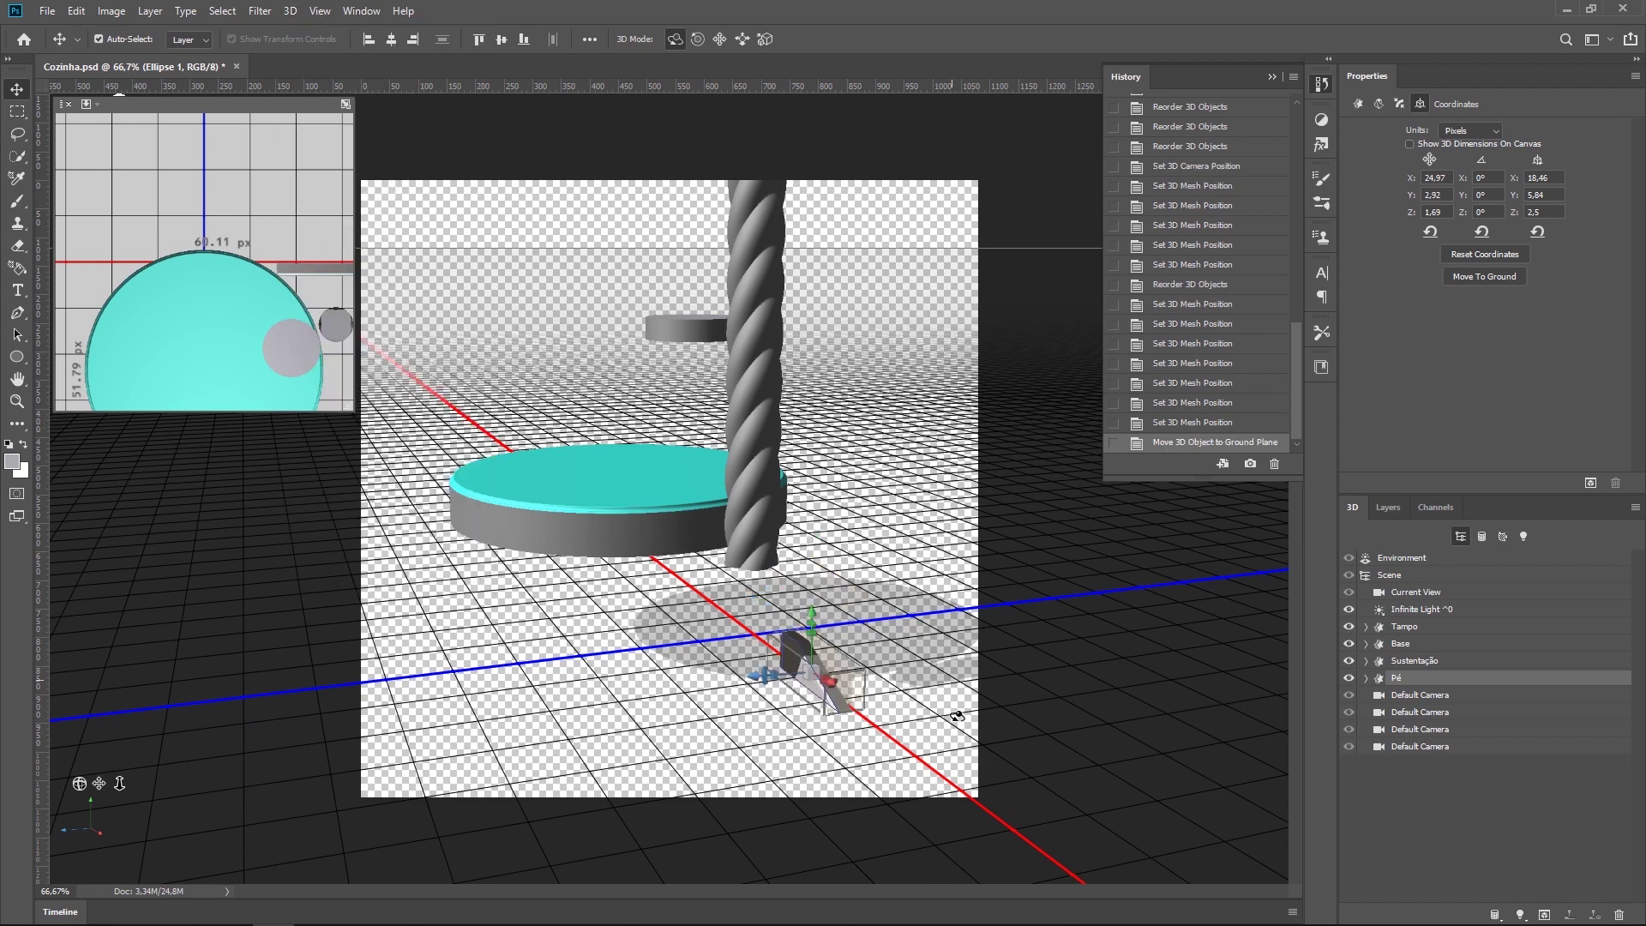
pyautogui.click(991, 671)
pyautogui.moveTo(986, 661)
pyautogui.mouseDown()
pyautogui.moveTo(1146, 635)
pyautogui.moveTo(840, 639)
pyautogui.mouseUp()
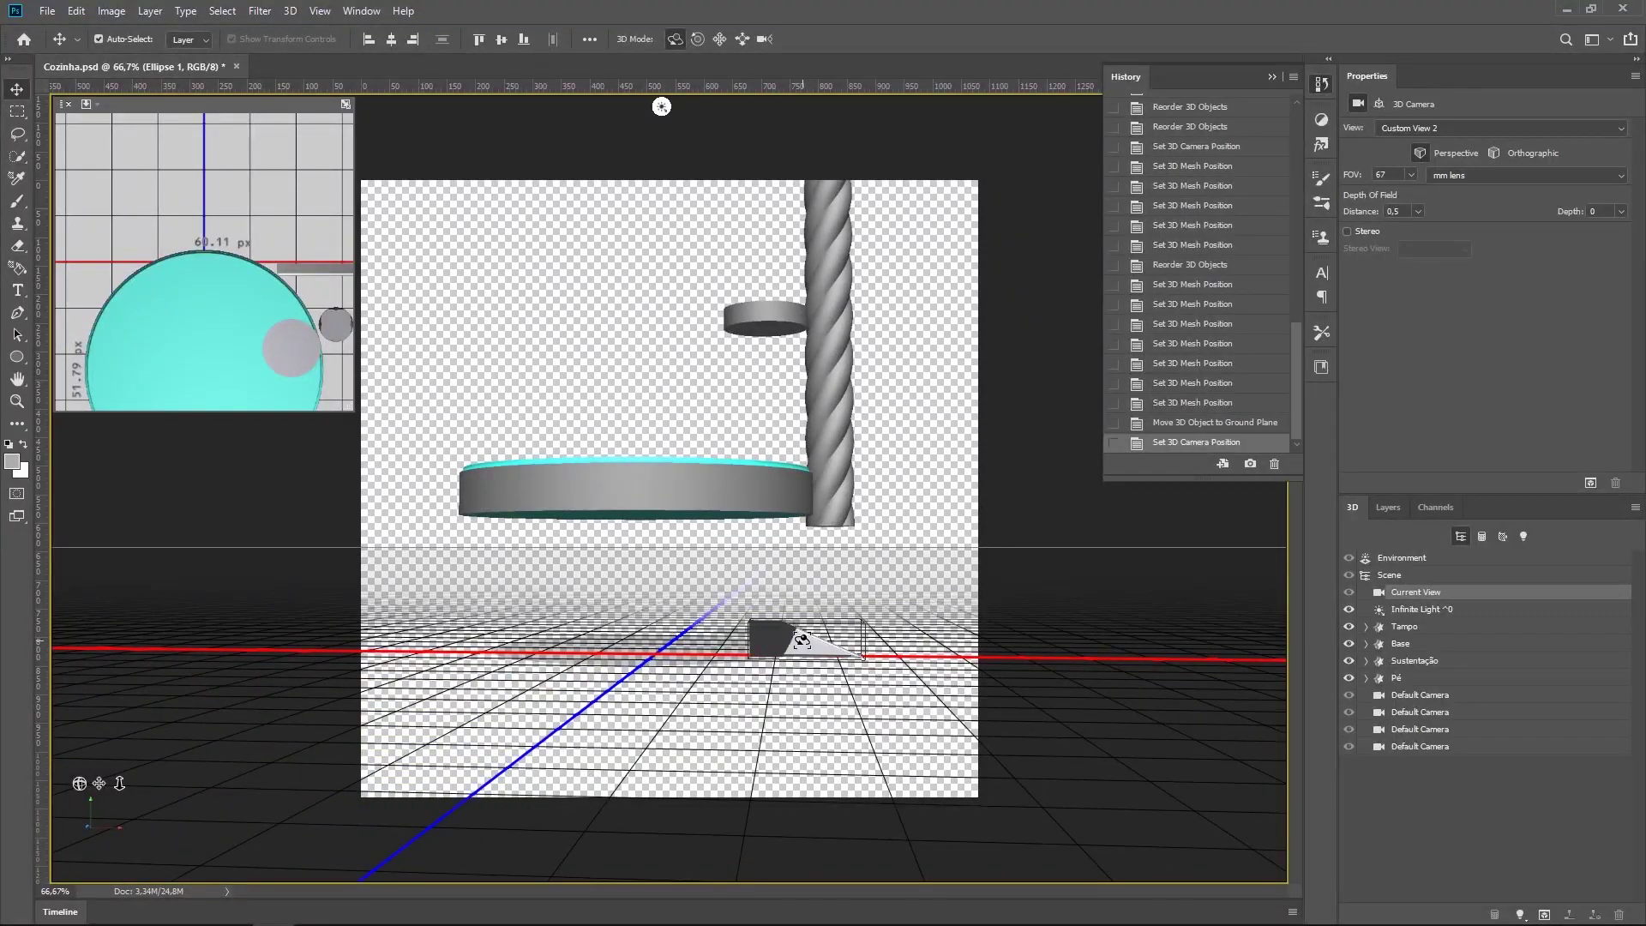
# Step: Duplicate Pé, place the copy below it in the list, and rotate the copy 180° around Y
pyautogui.click(802, 640)
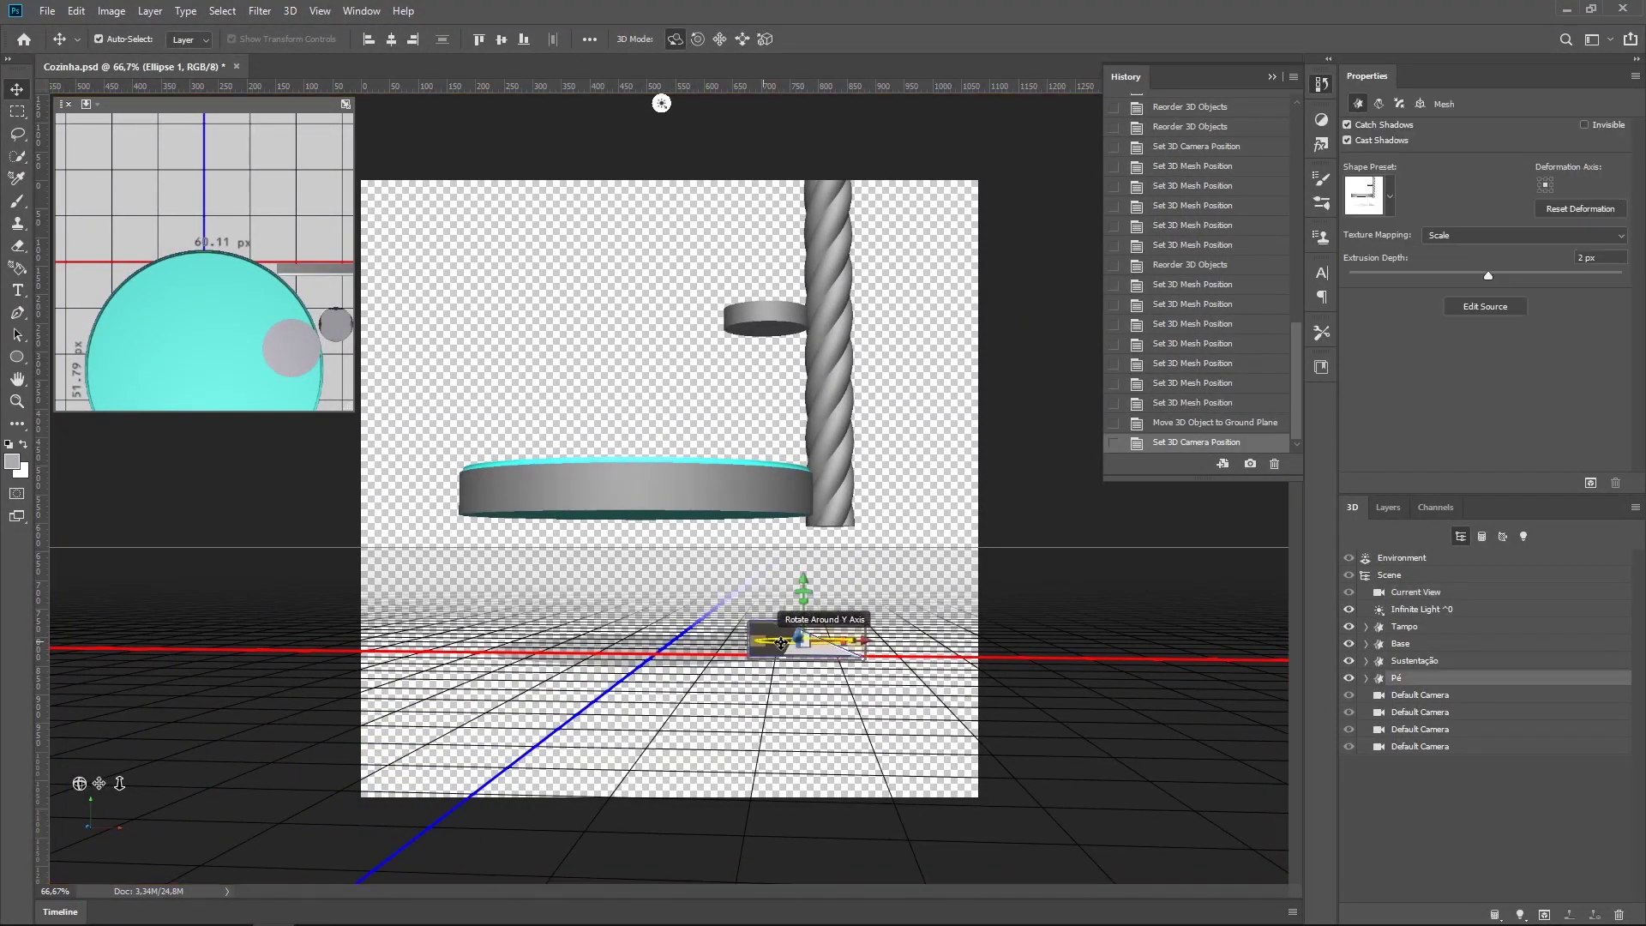
pyautogui.rightClick(1454, 682)
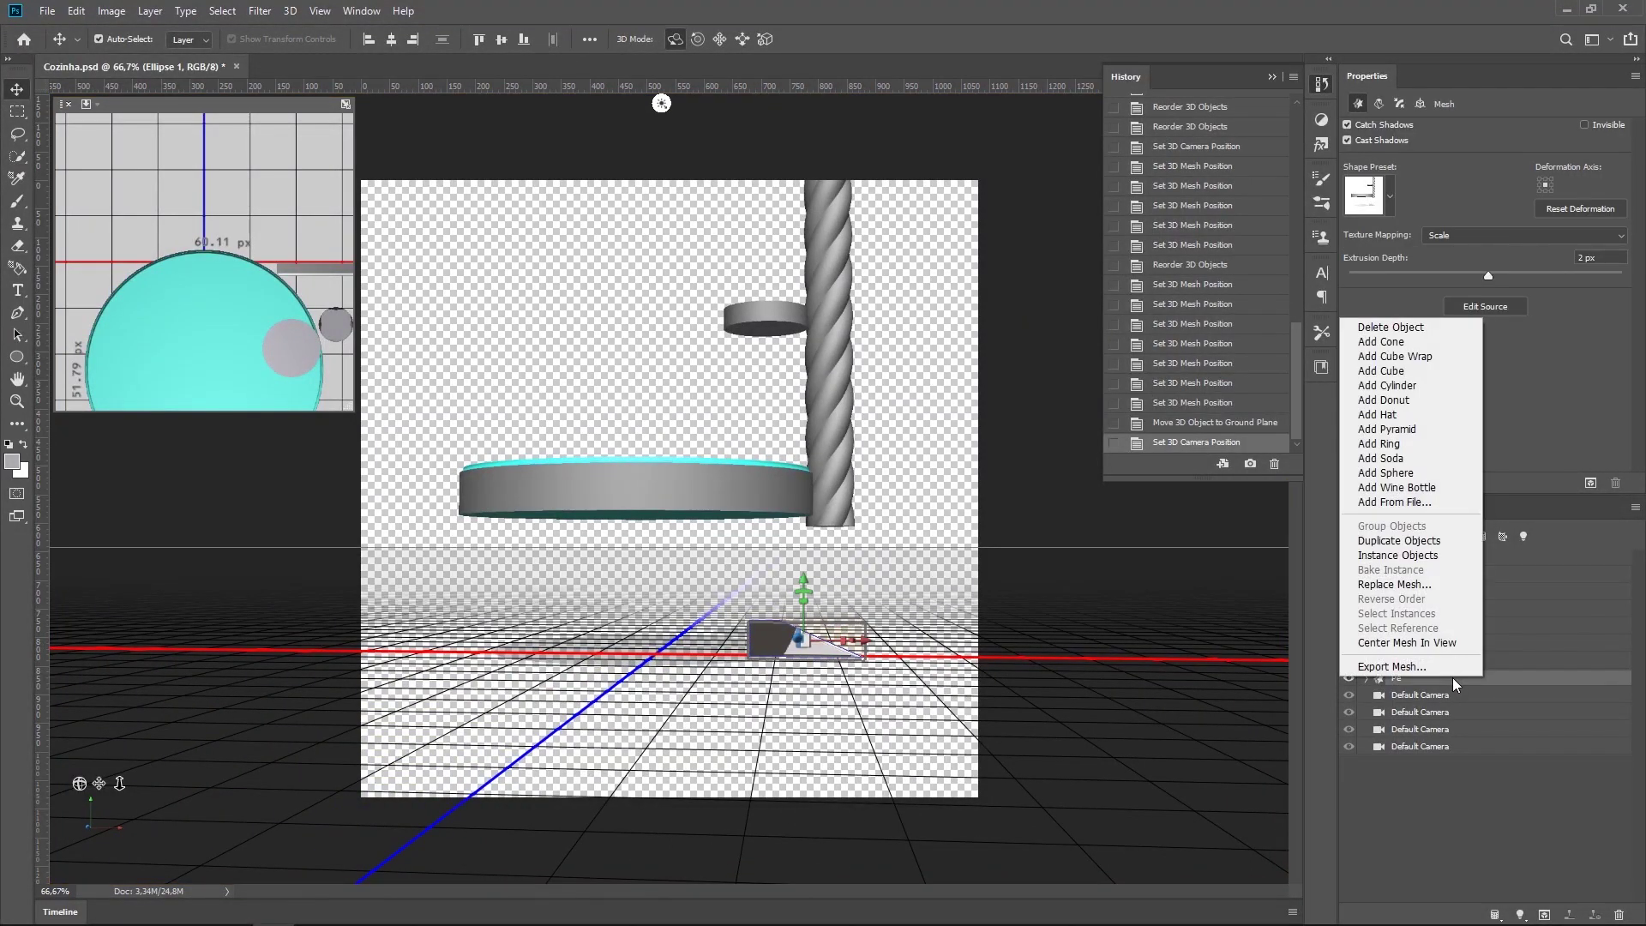
pyautogui.click(1422, 545)
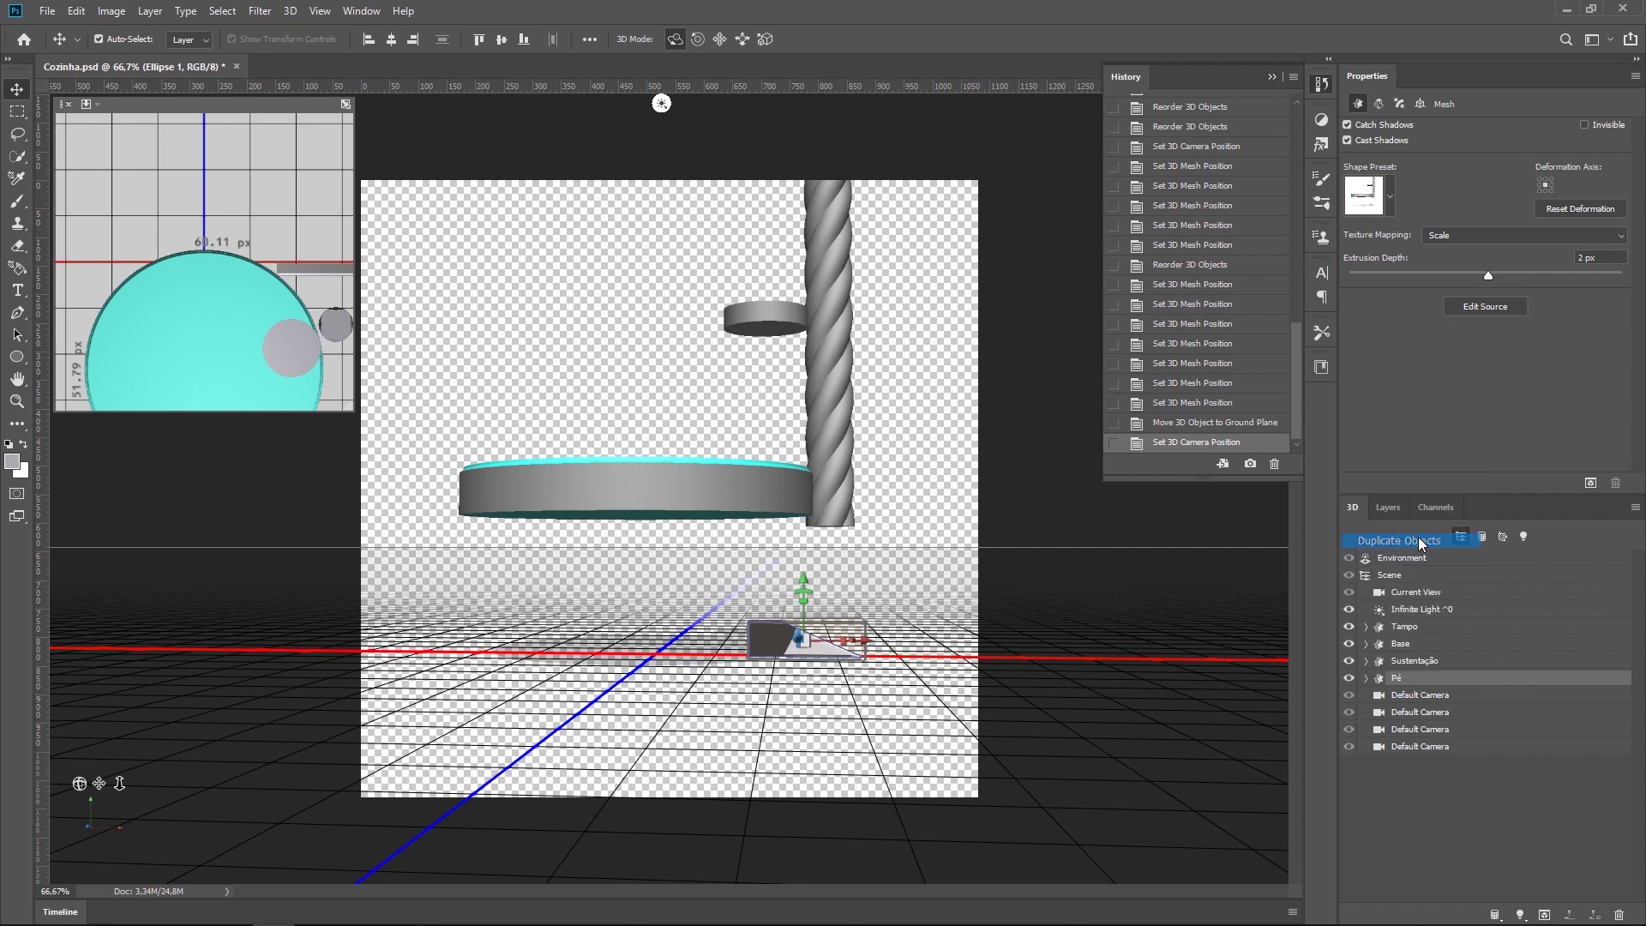
pyautogui.moveTo(1403, 769); pyautogui.dragTo(1434, 686)
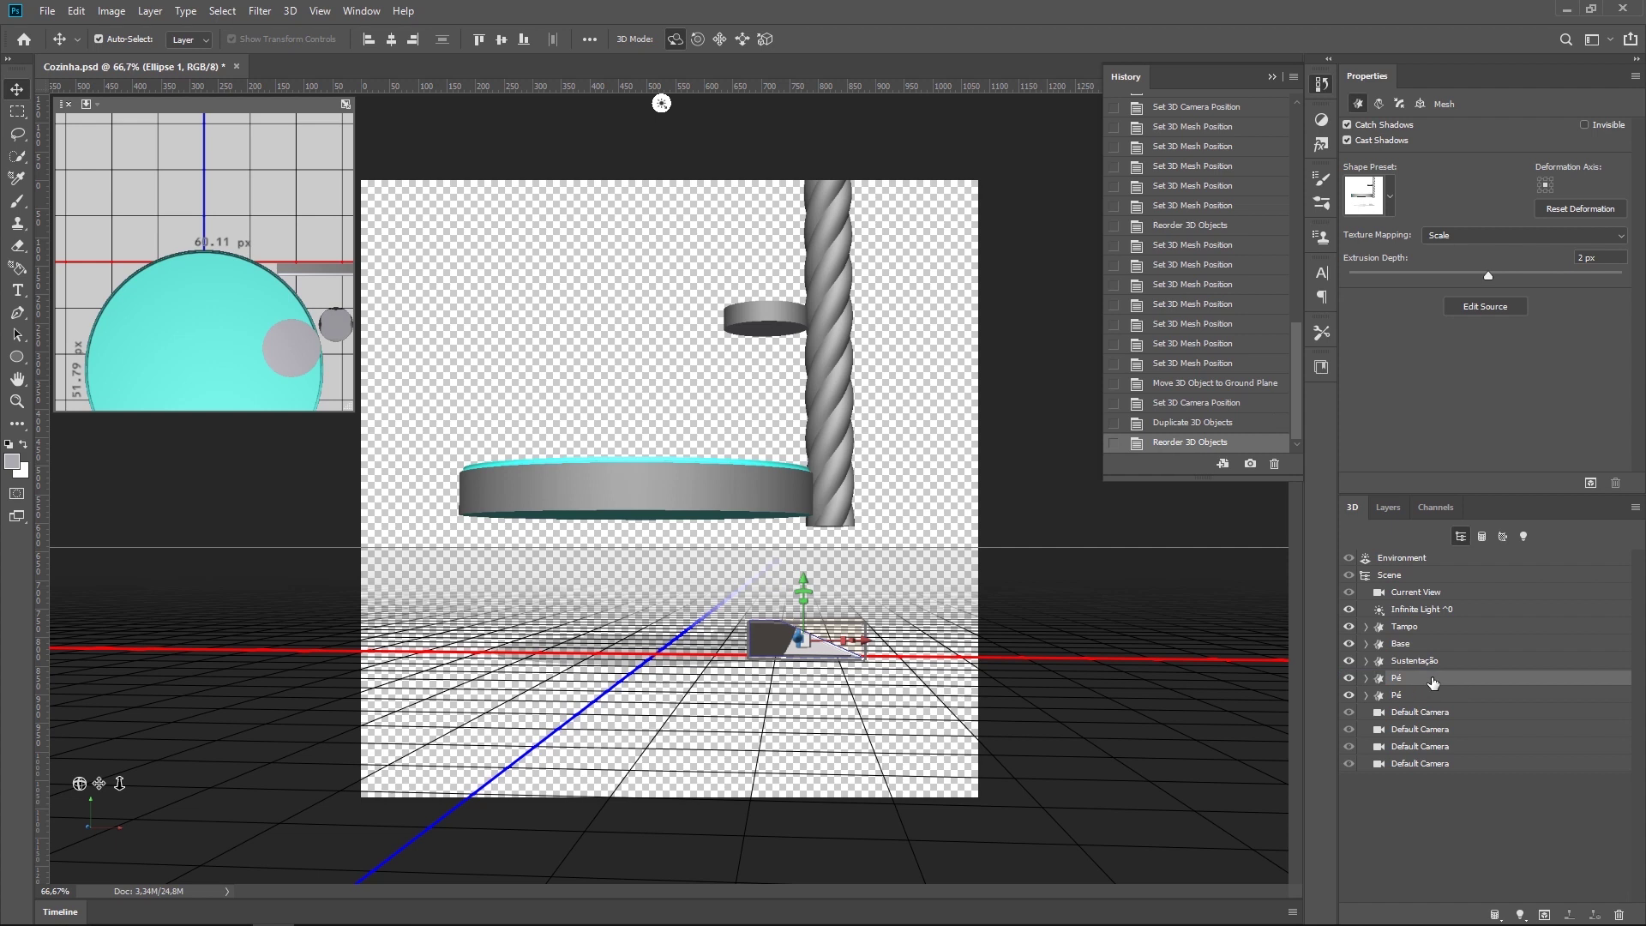
pyautogui.click(1419, 104)
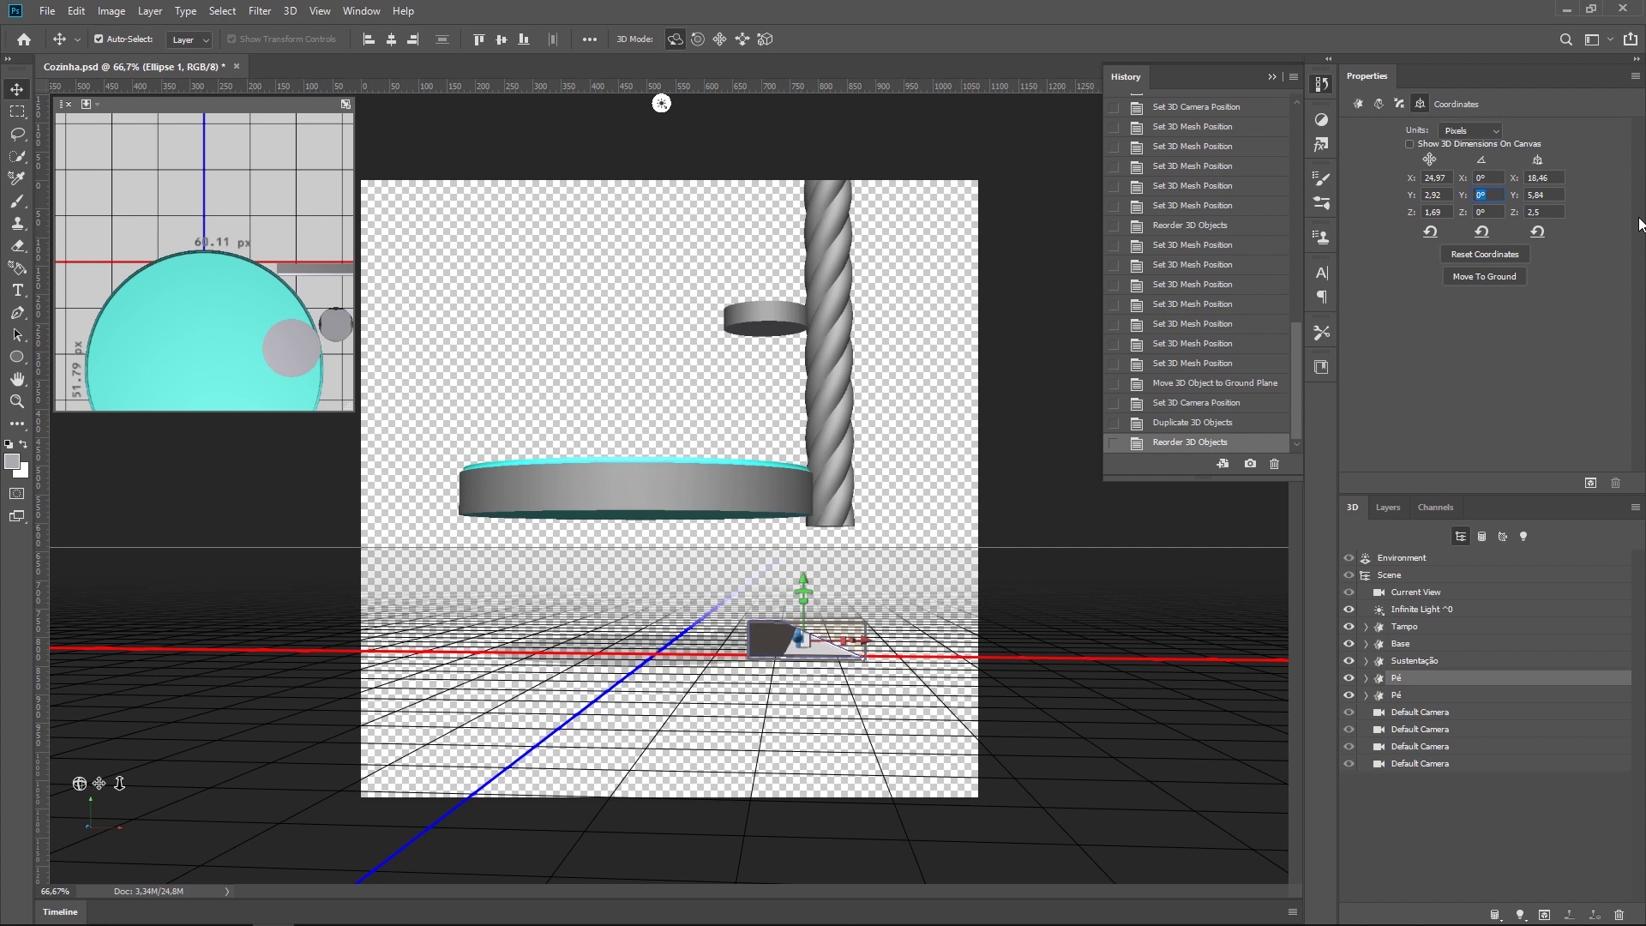
pyautogui.write('80')
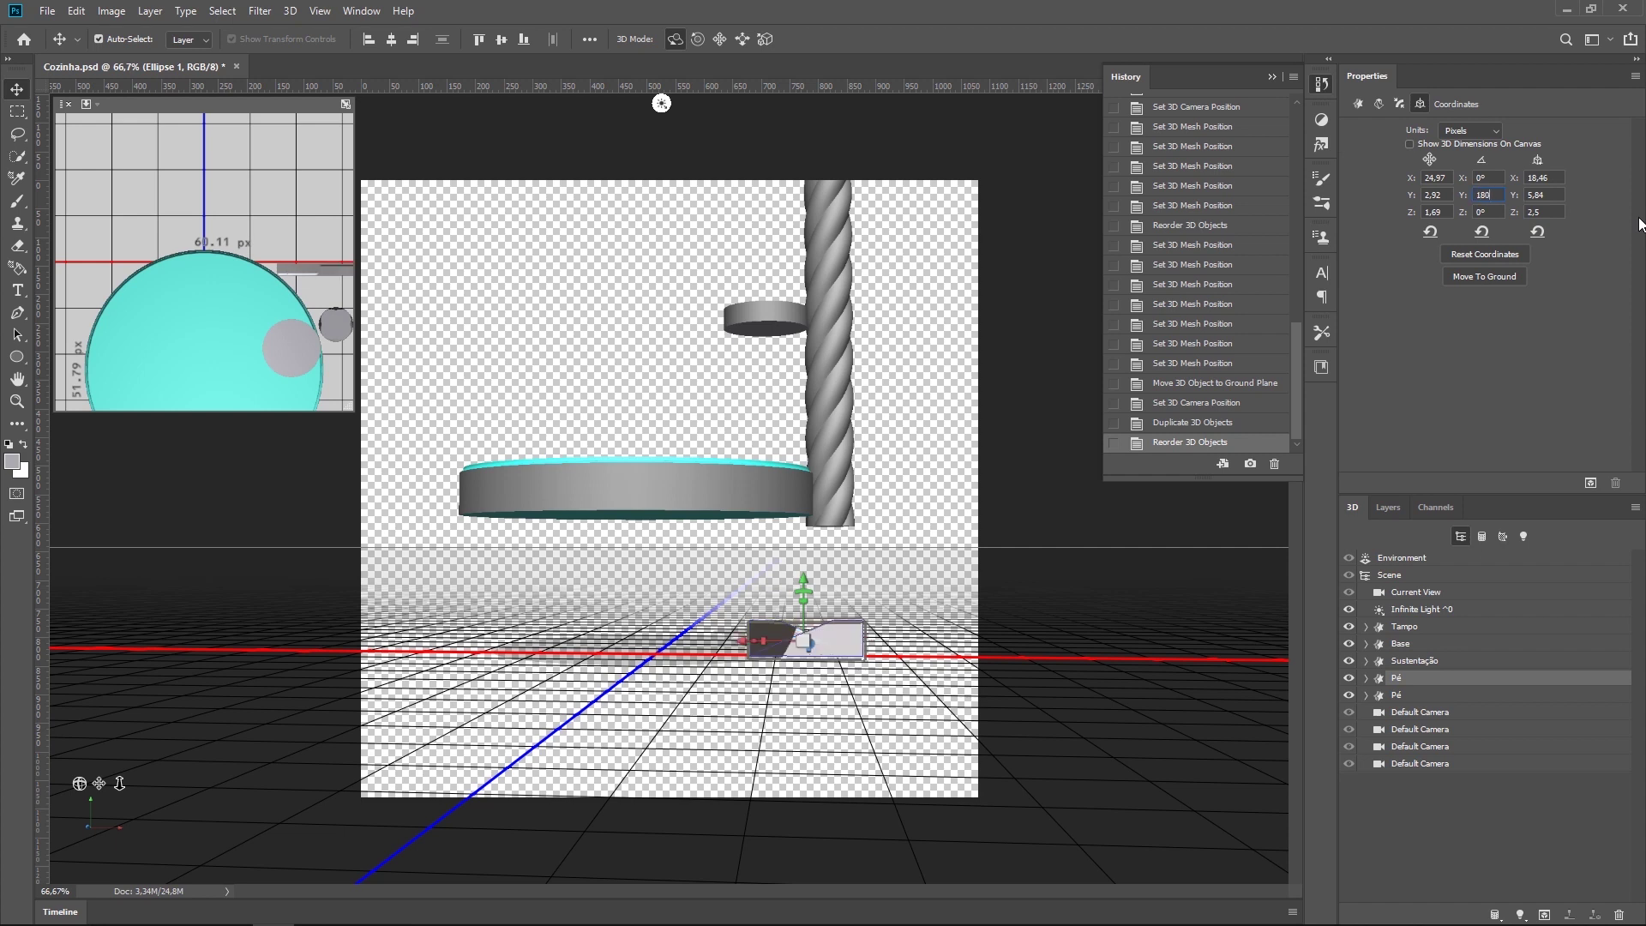
pyautogui.press('Return')
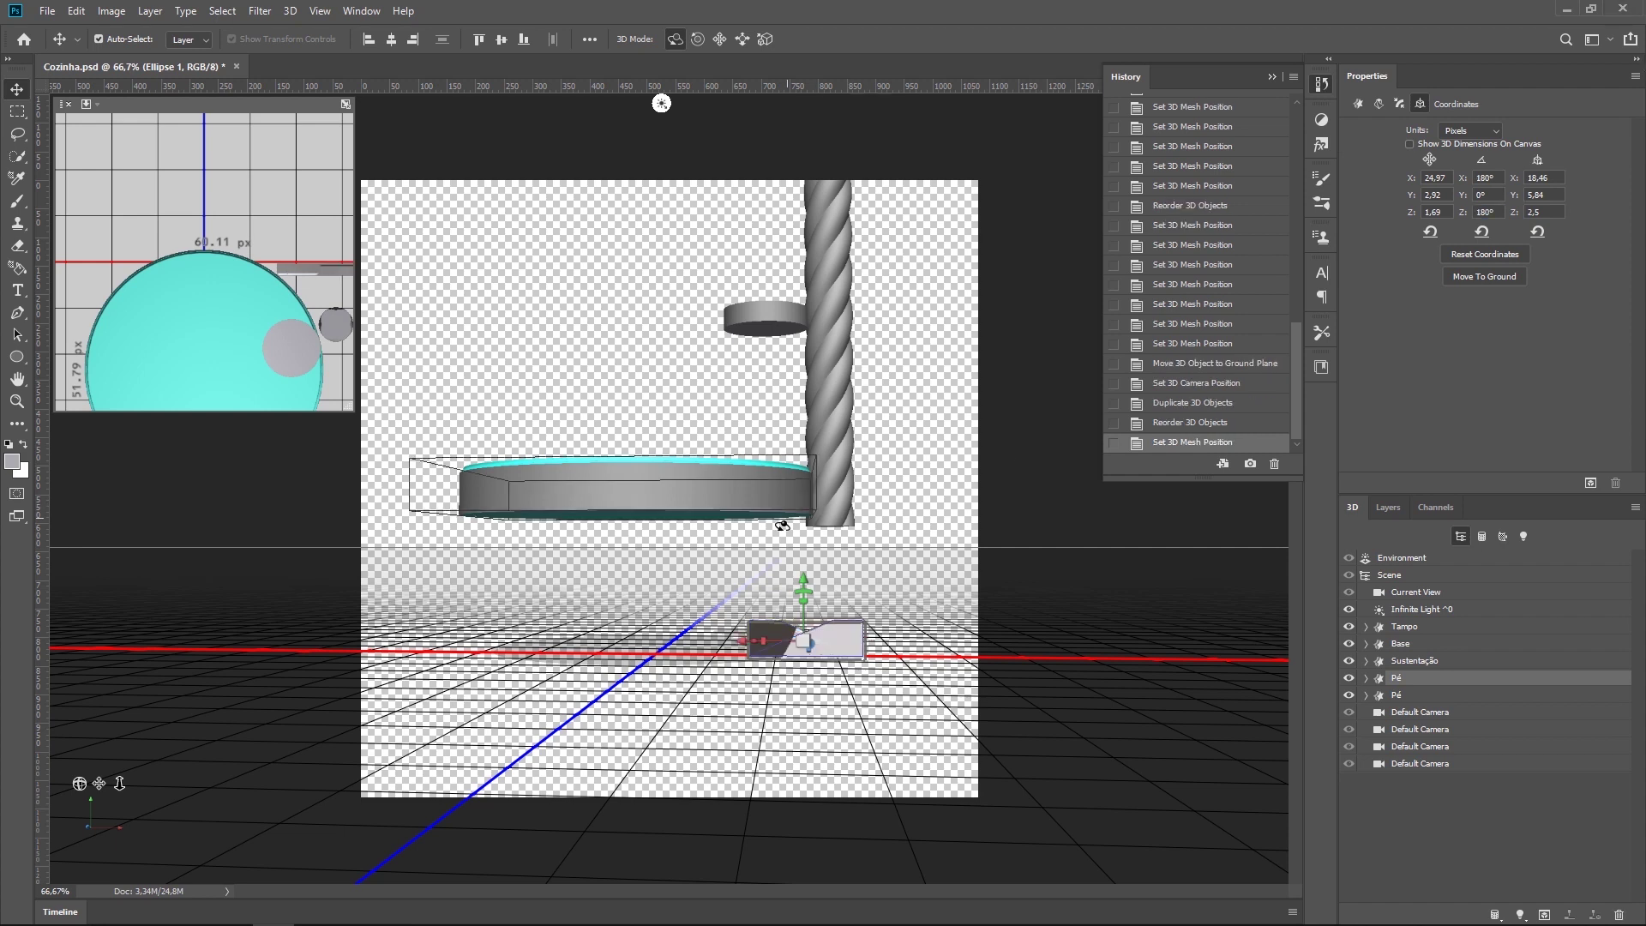
# Step: Slide the foot copy along X and orbit to a low side view to check it
pyautogui.moveTo(737, 639); pyautogui.dragTo(633, 639)
pyautogui.moveTo(964, 582); pyautogui.dragTo(542, 666)
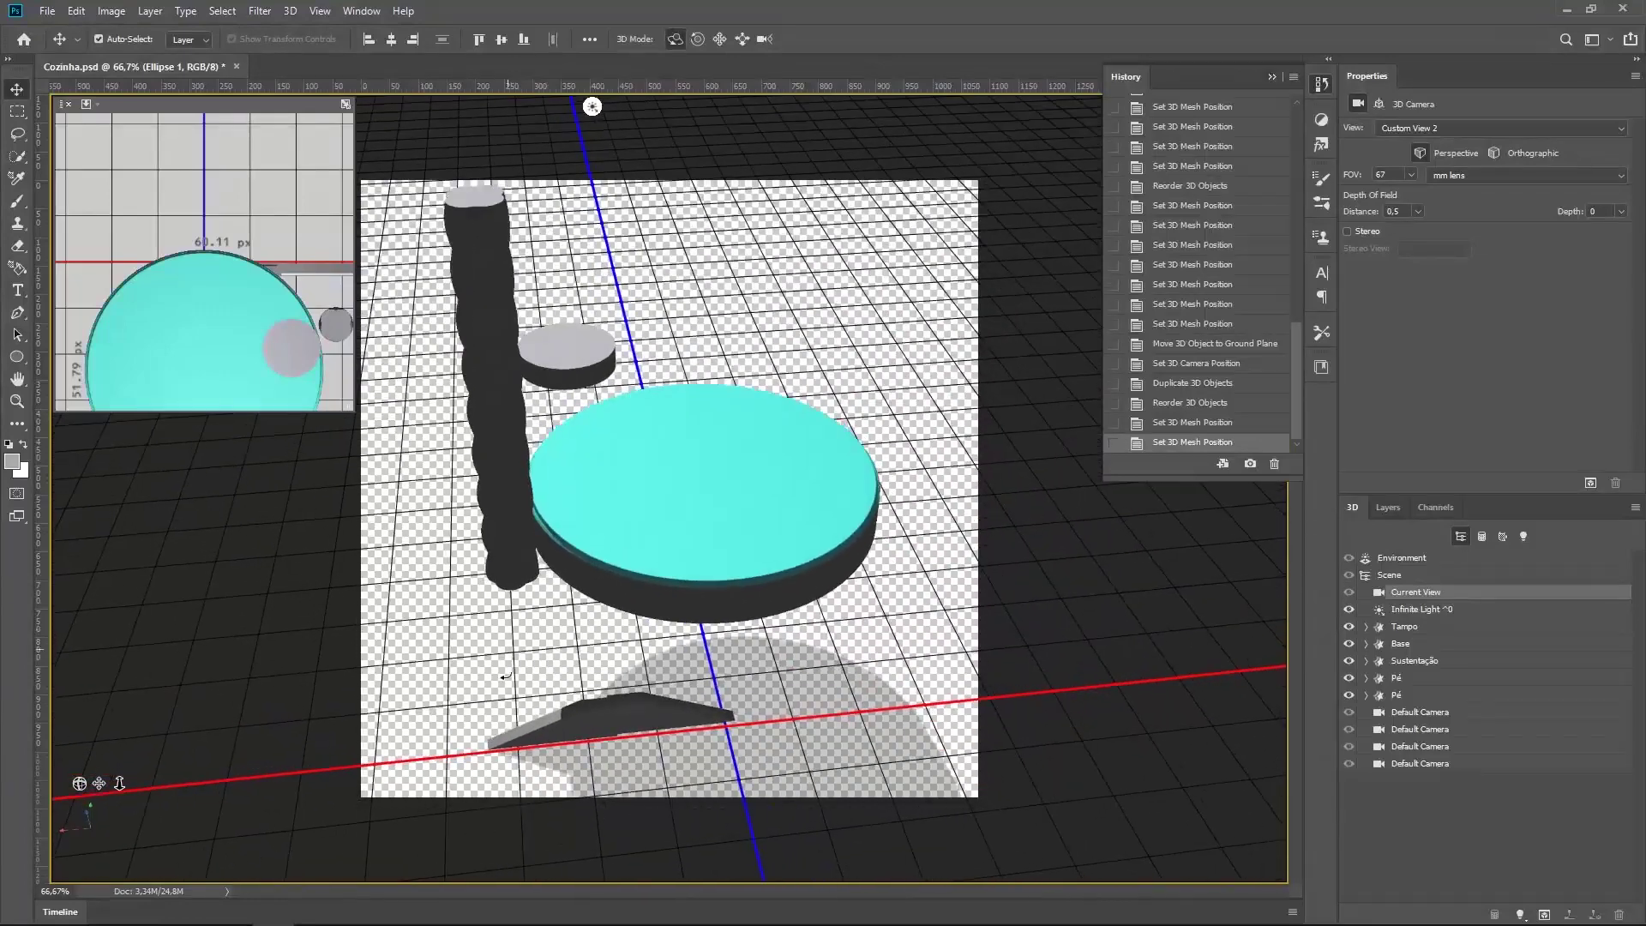
pyautogui.moveTo(542, 666)
pyautogui.mouseDown()
pyautogui.moveTo(686, 765)
pyautogui.moveTo(662, 725)
pyautogui.moveTo(868, 702)
pyautogui.mouseUp()
pyautogui.click(686, 765)
pyautogui.hotkey('ctrl', 'z')
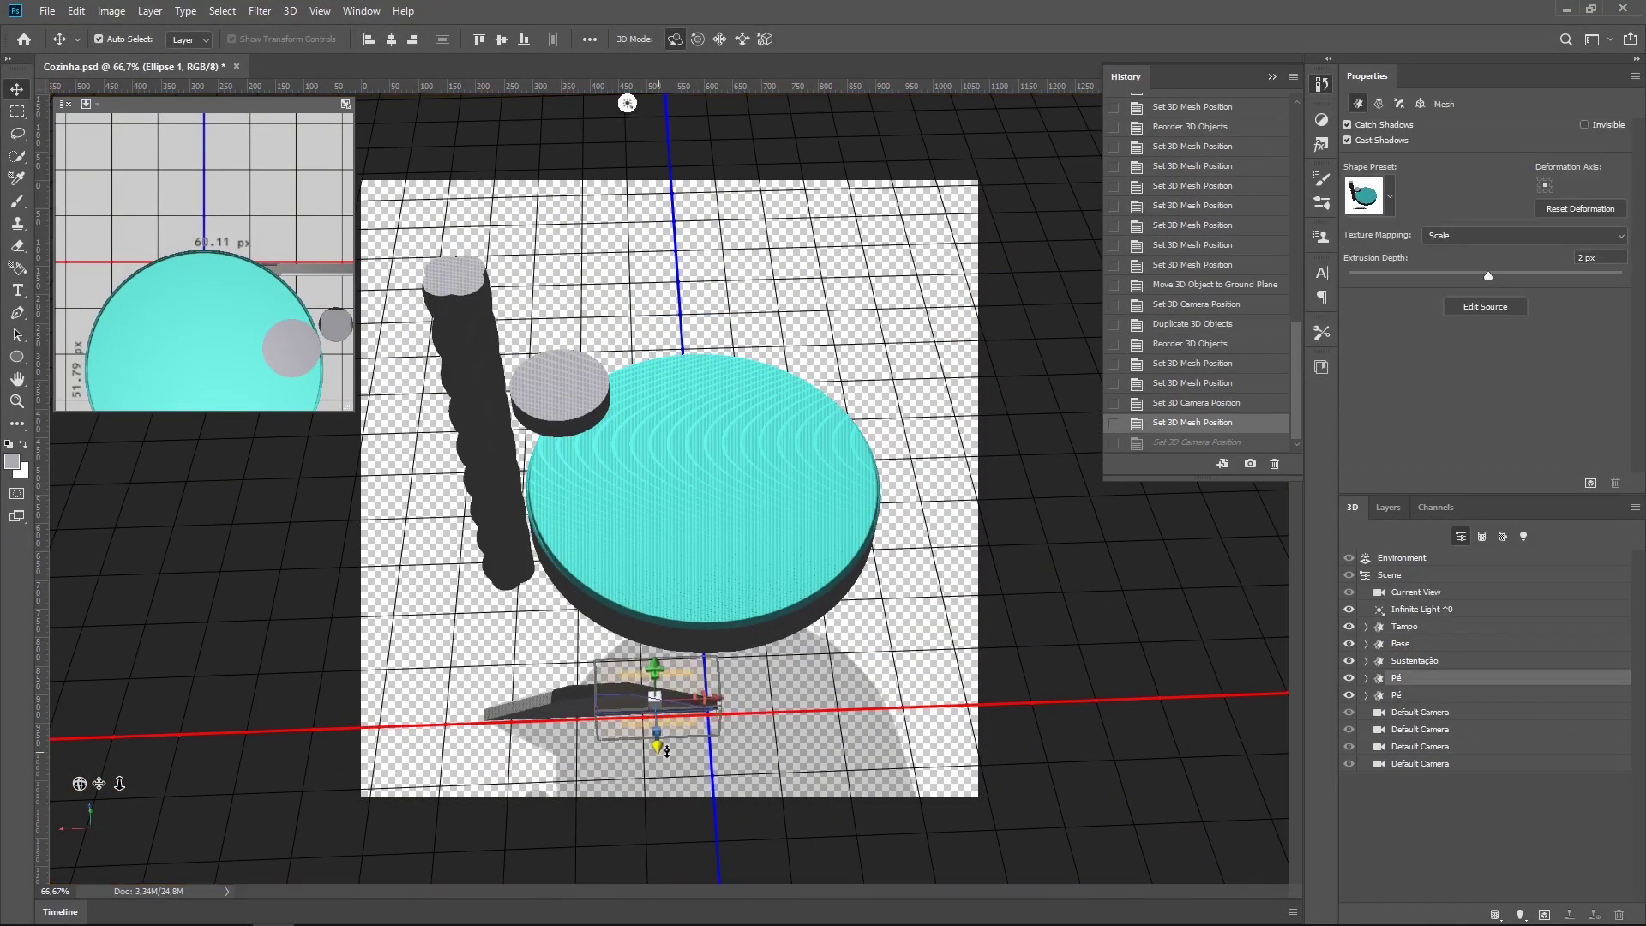
pyautogui.moveTo(660, 737)
pyautogui.mouseDown()
pyautogui.moveTo(832, 827)
pyautogui.moveTo(950, 737)
pyautogui.mouseUp()
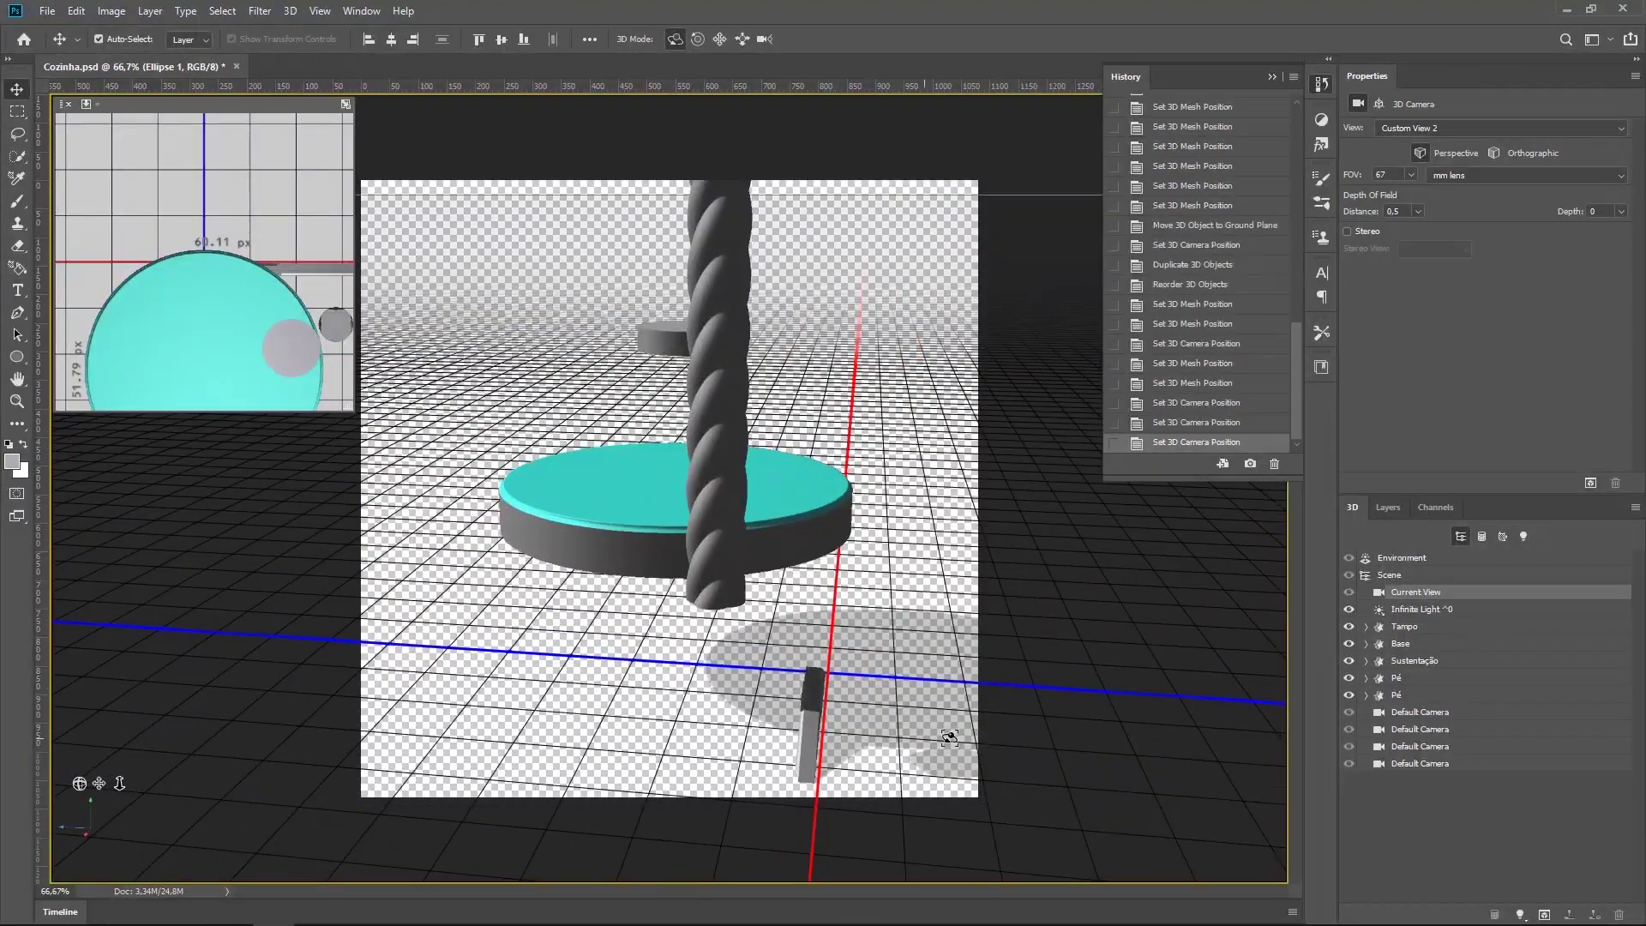
# Step: Duplicate Pé again, drag Pé 1 and Pé 2 above Pé, and view the table from above
pyautogui.click(1421, 697)
pyautogui.rightClick(1443, 679)
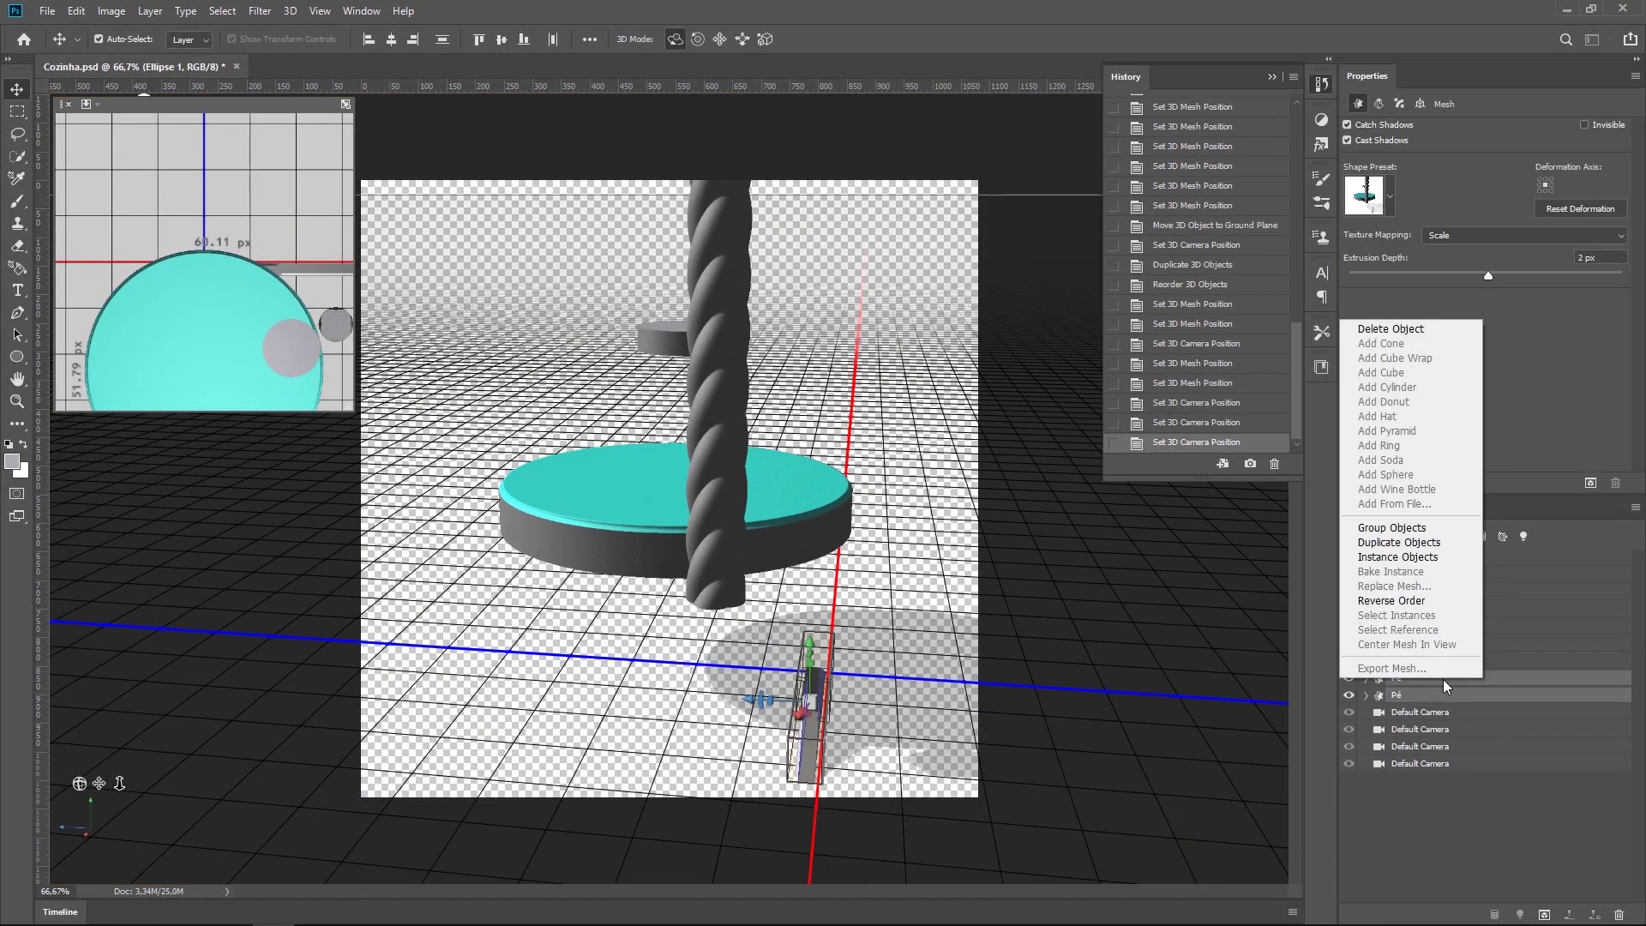
pyautogui.click(1433, 543)
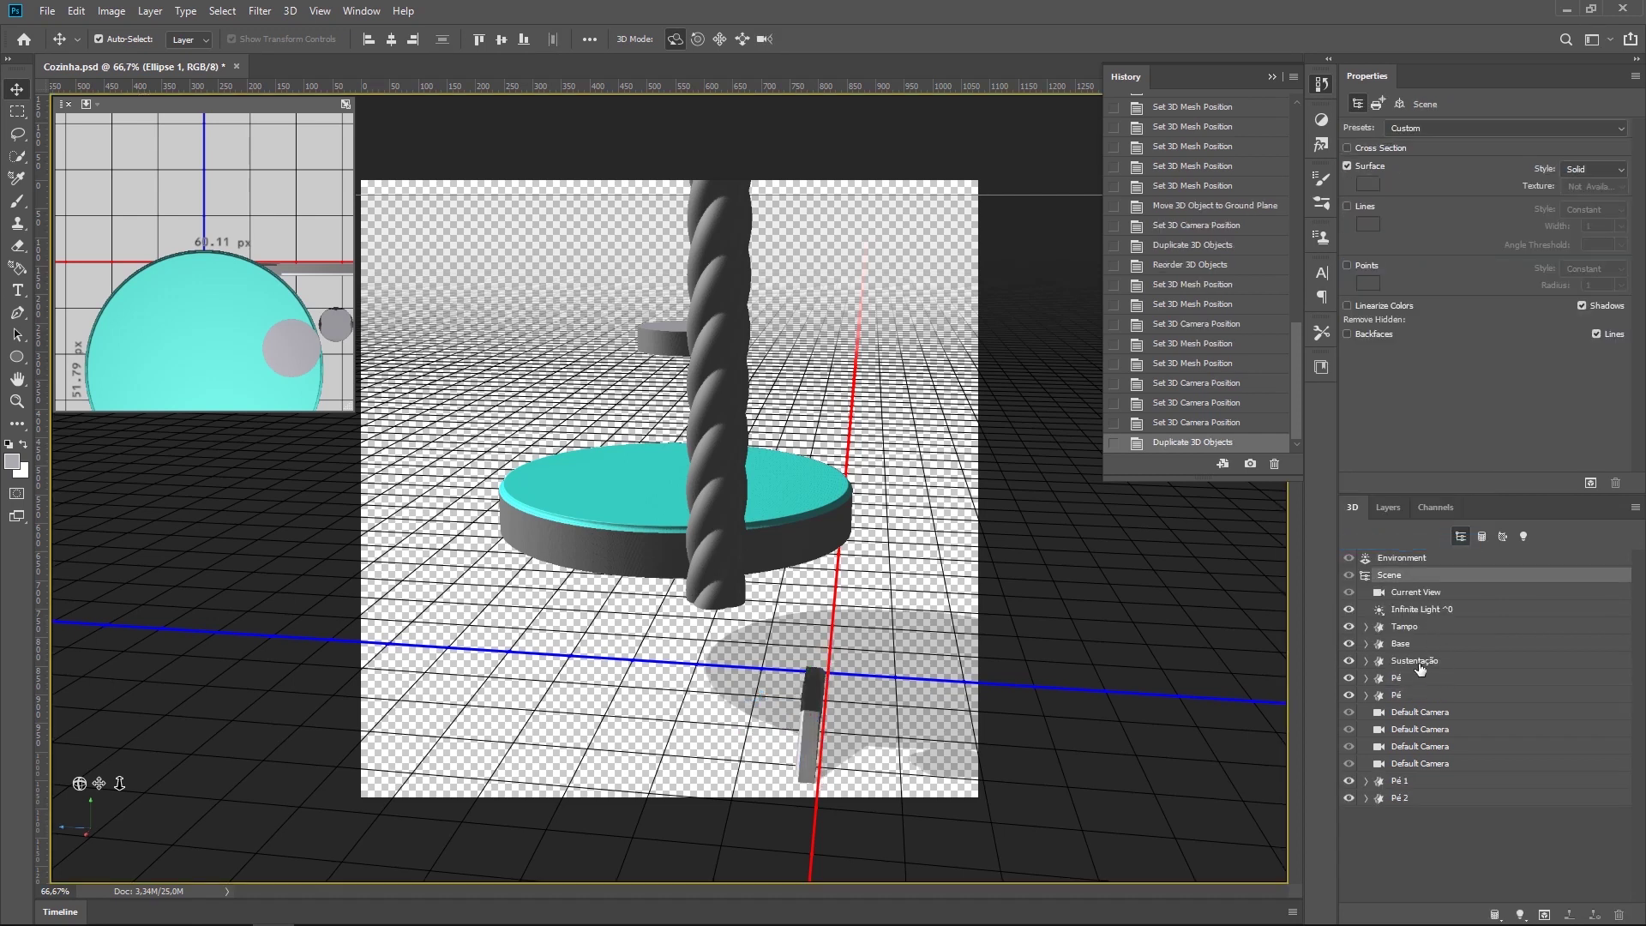
pyautogui.click(1423, 781)
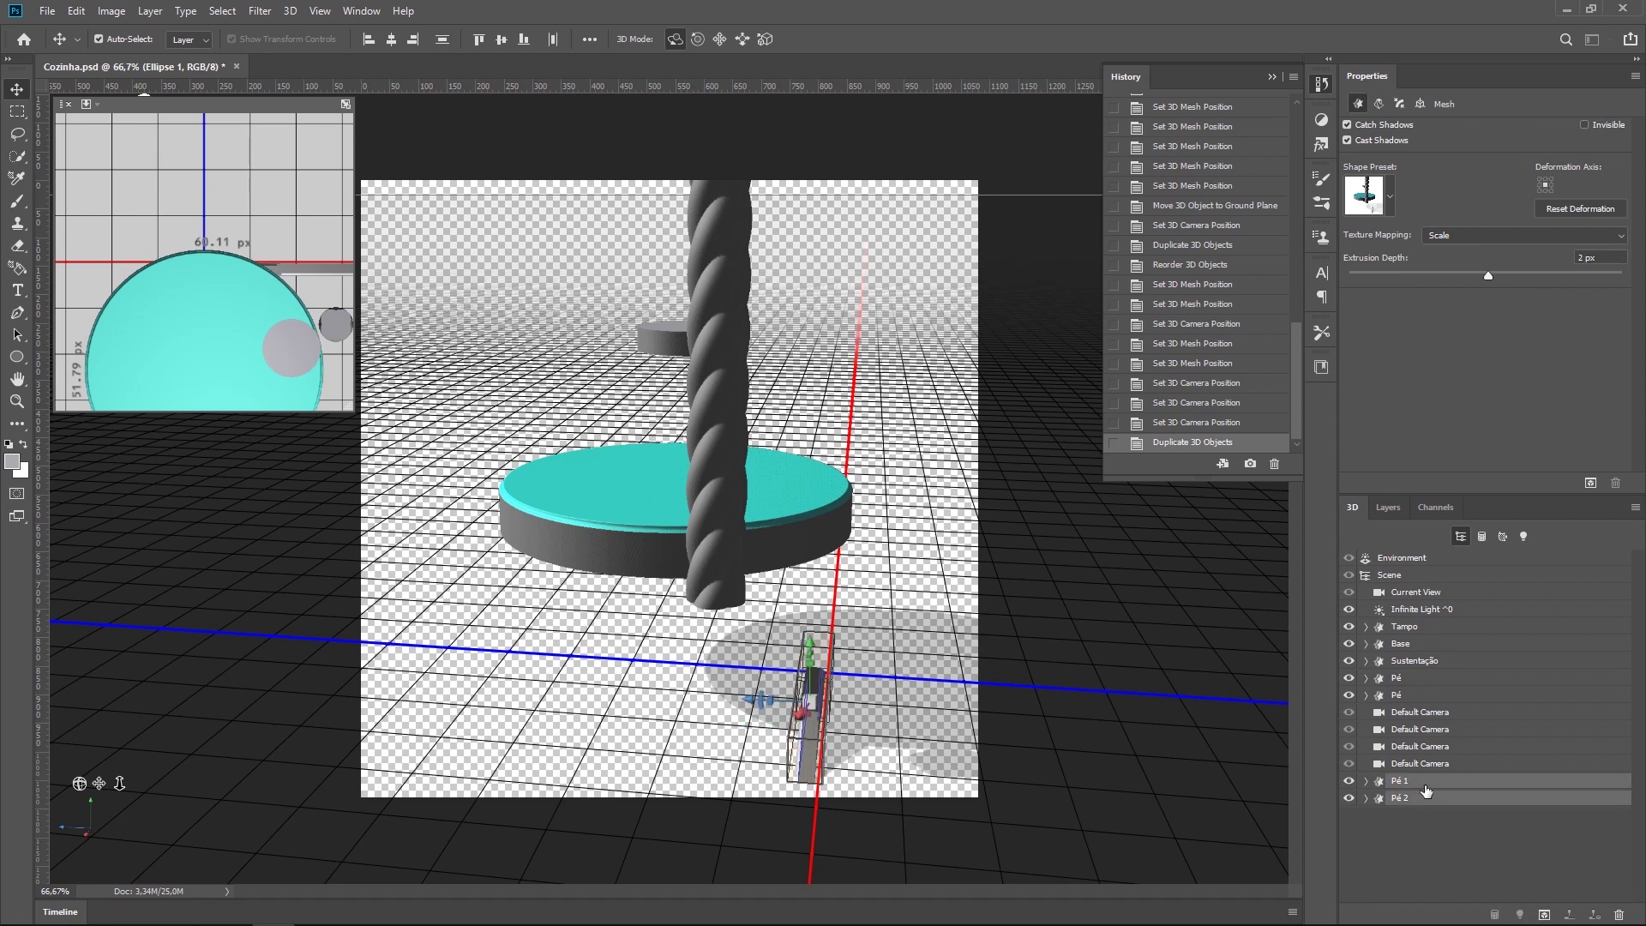
pyautogui.moveTo(1423, 782); pyautogui.dragTo(1442, 676)
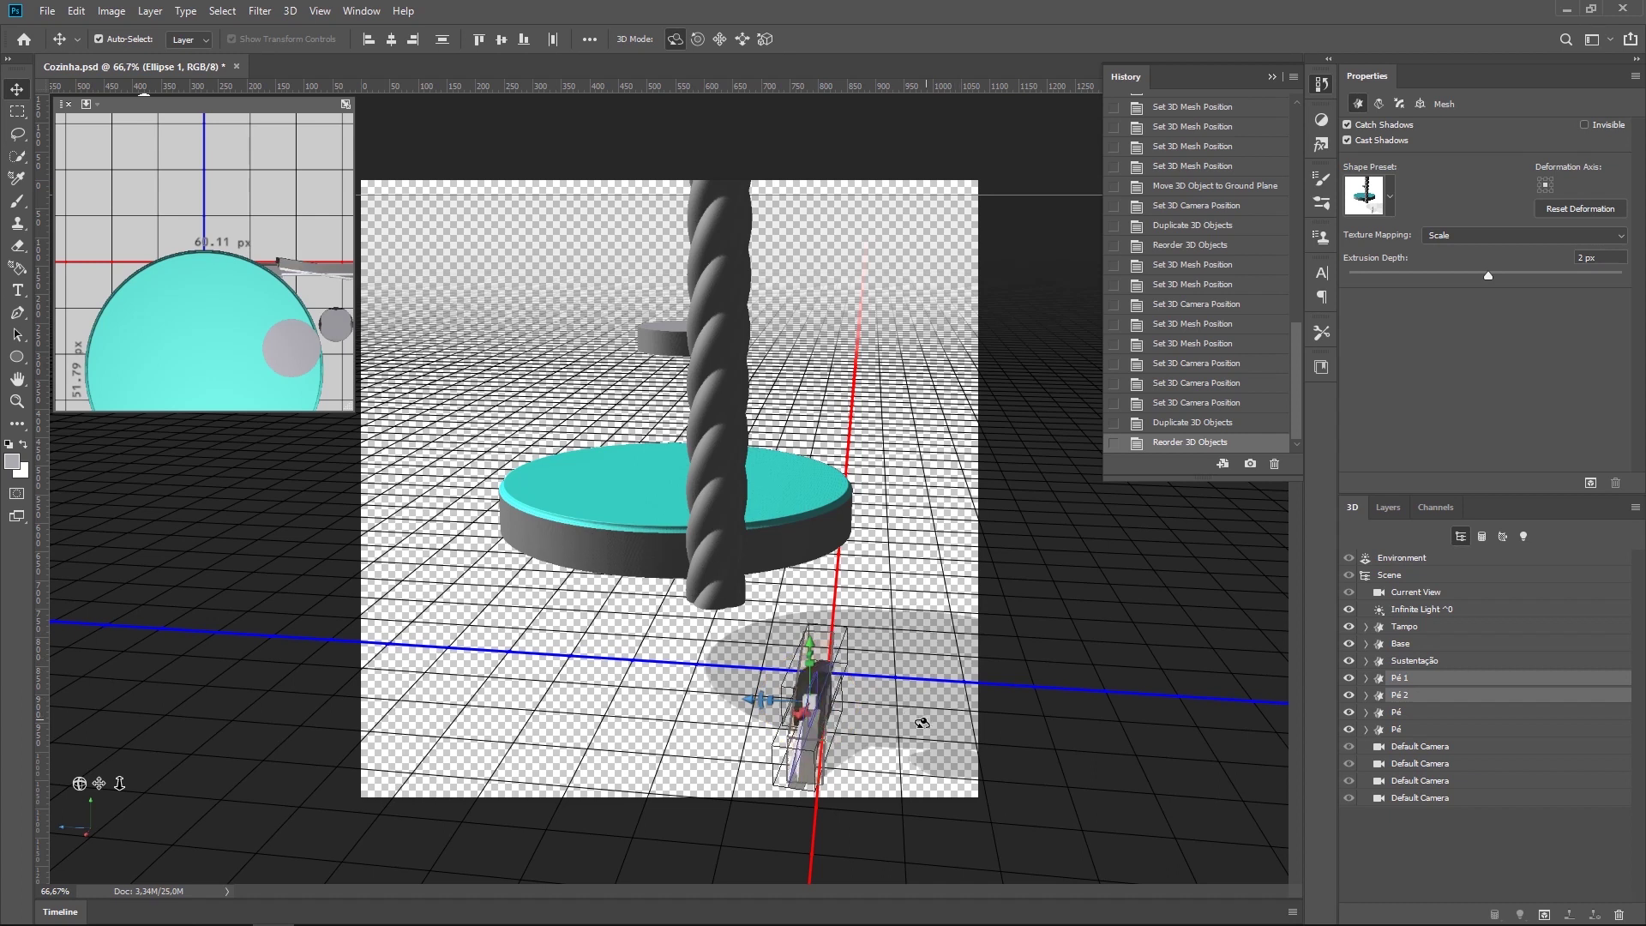
pyautogui.click(1080, 677)
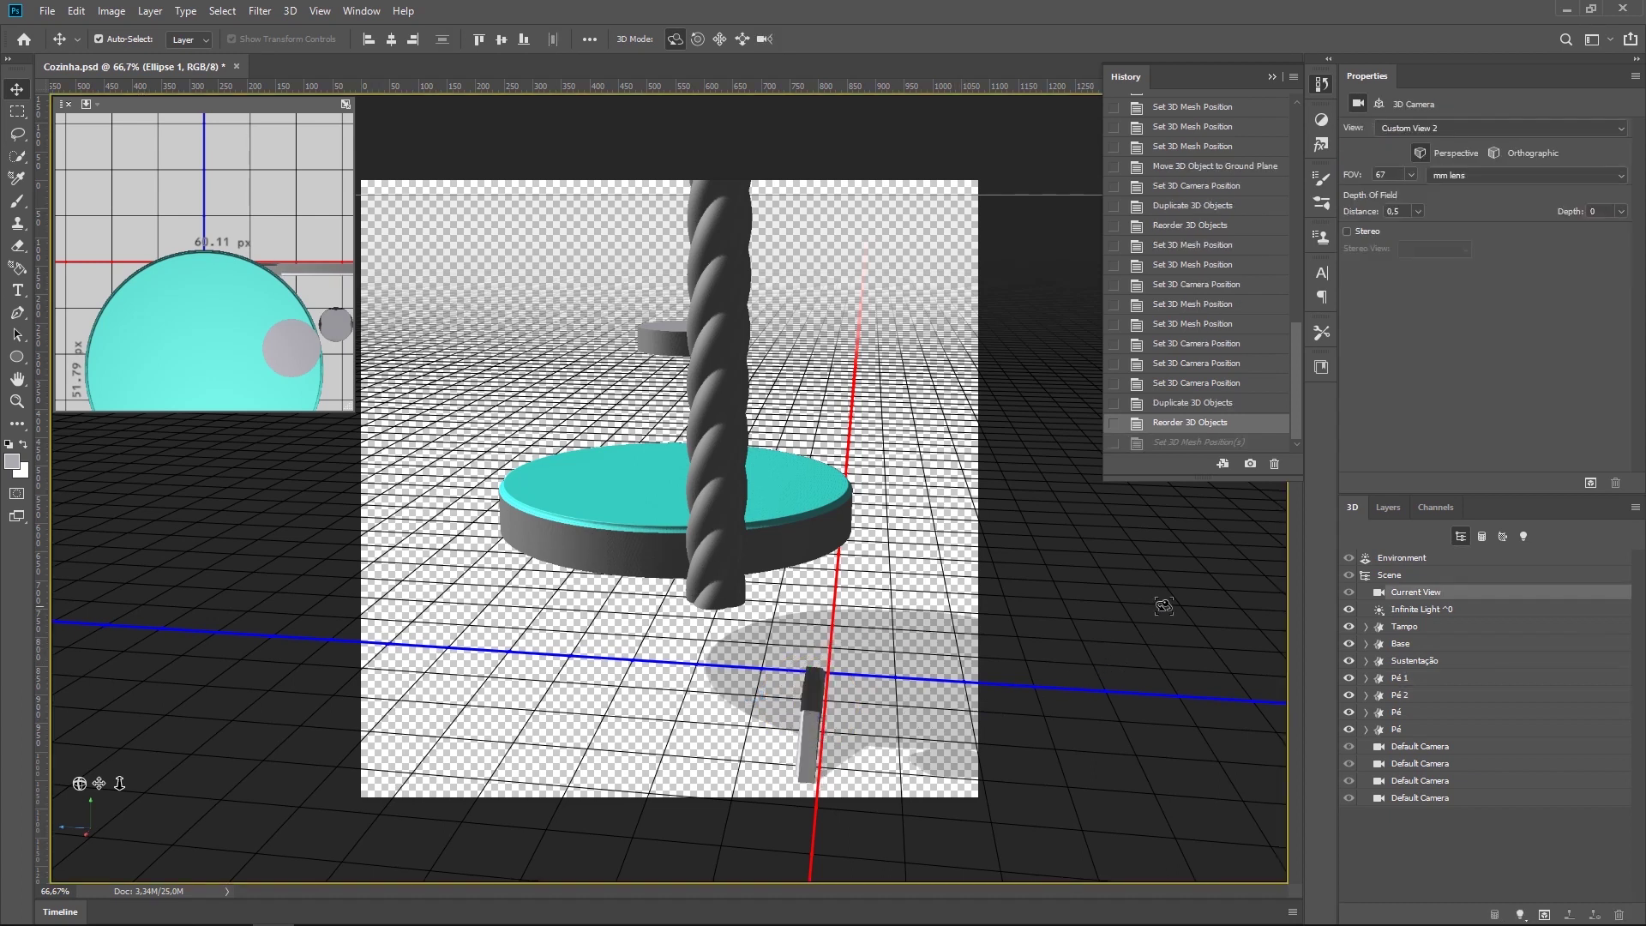
pyautogui.moveTo(1165, 607); pyautogui.dragTo(929, 684)
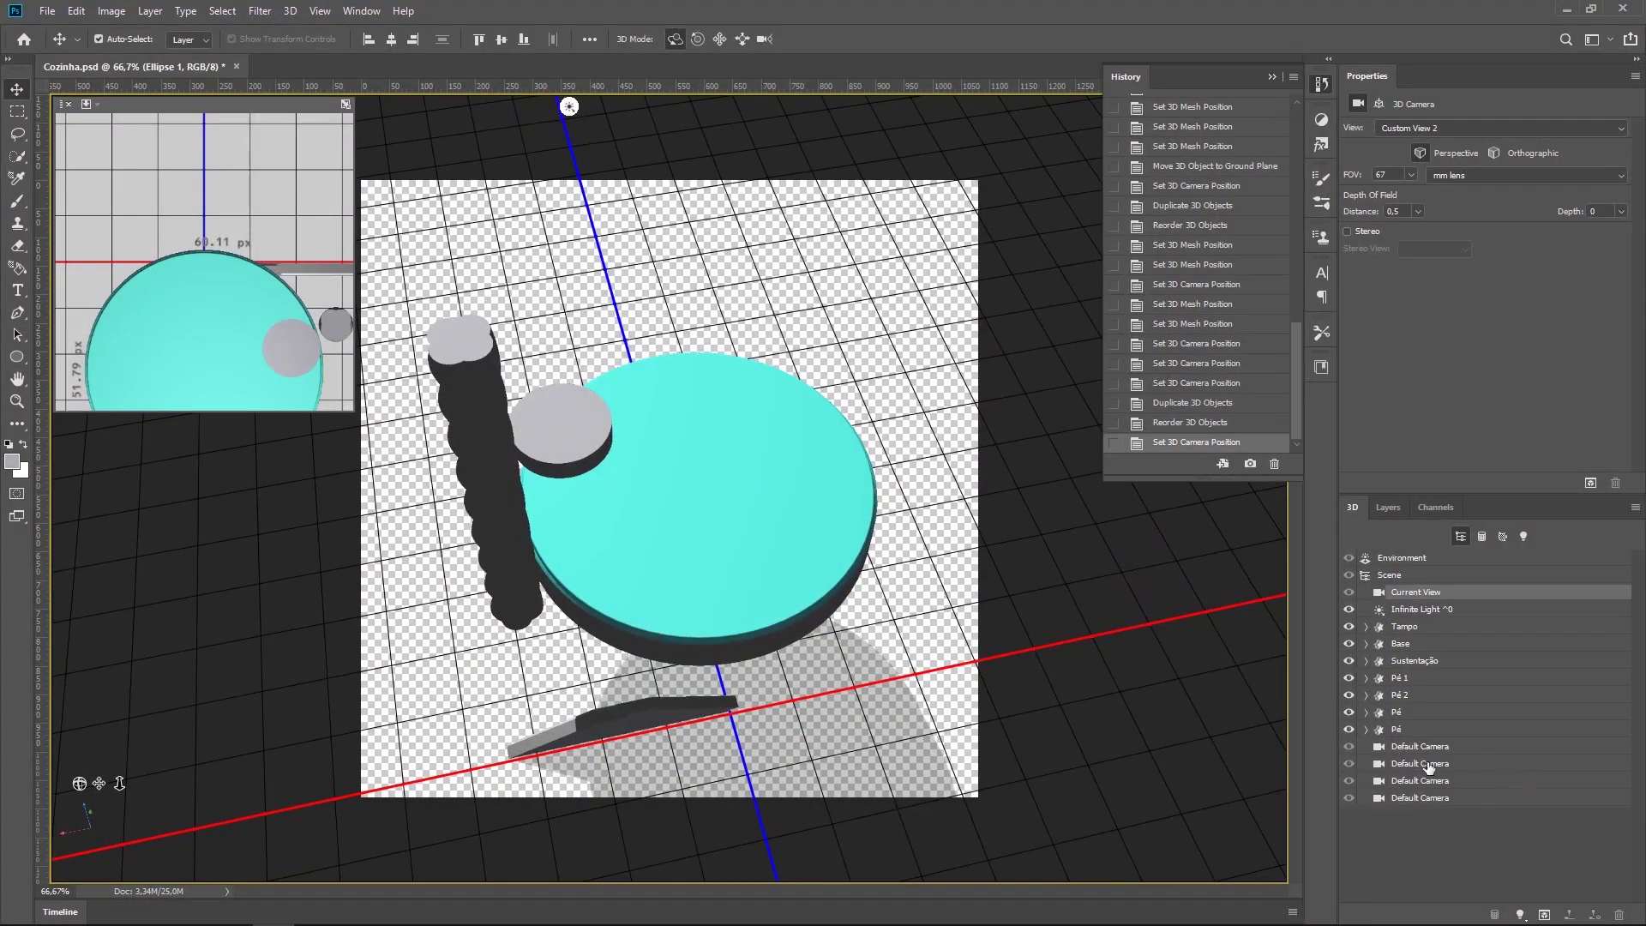
# Step: Set Pé 1's Y rotation to 90° and Pé 2's to −90°
pyautogui.click(1423, 686)
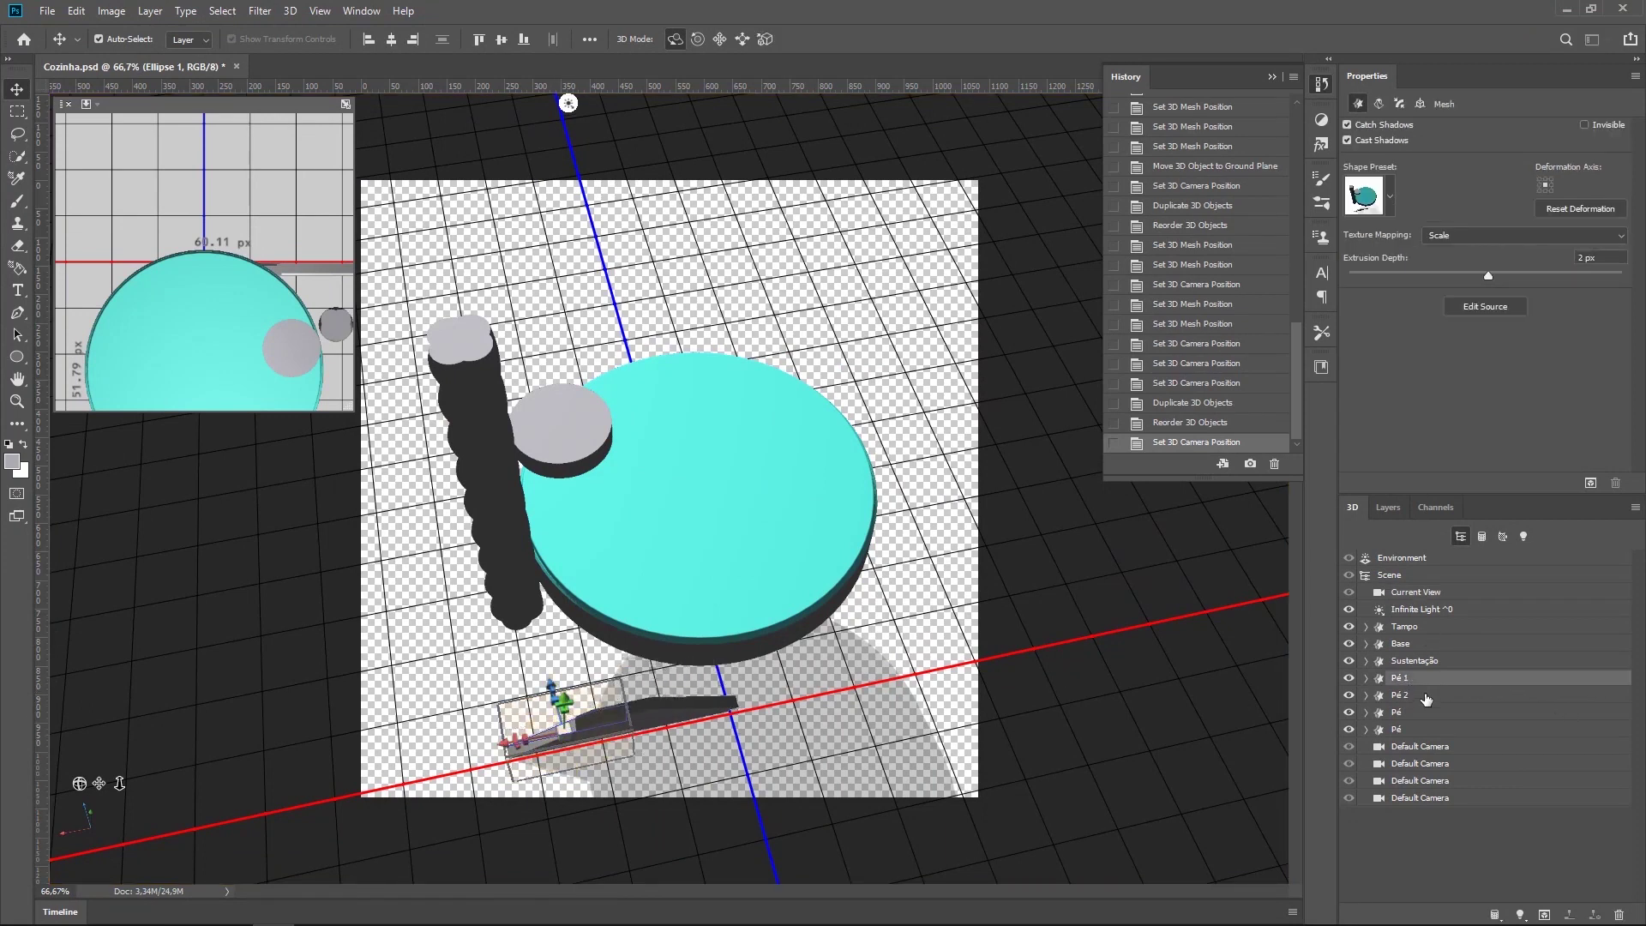
pyautogui.click(1421, 104)
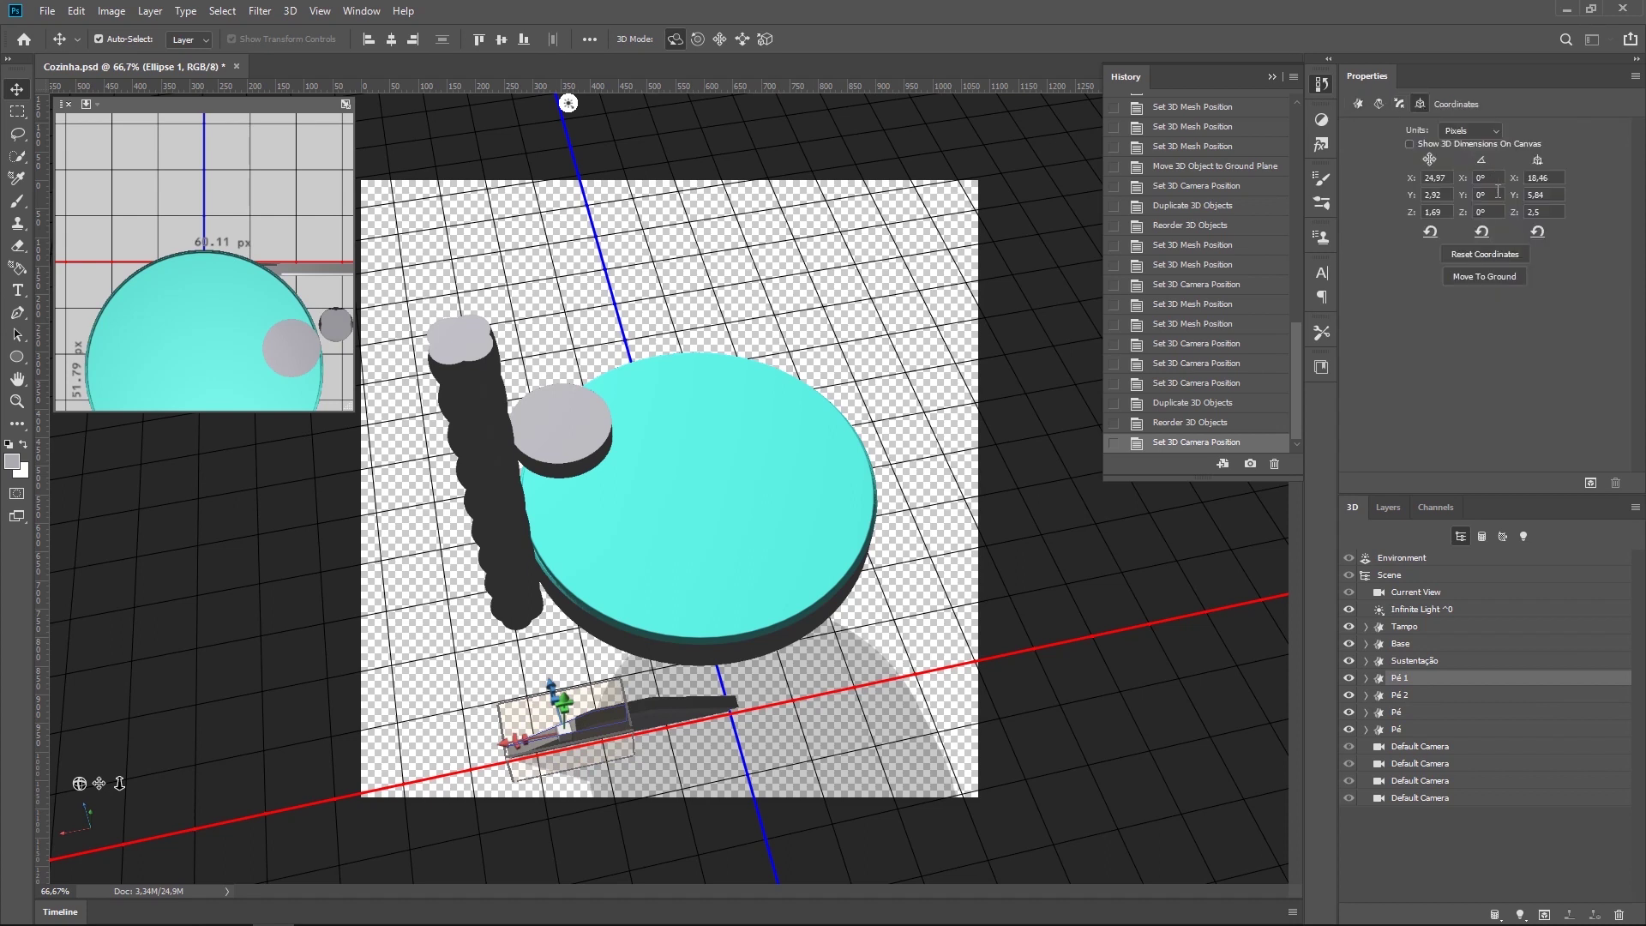
pyautogui.write('90')
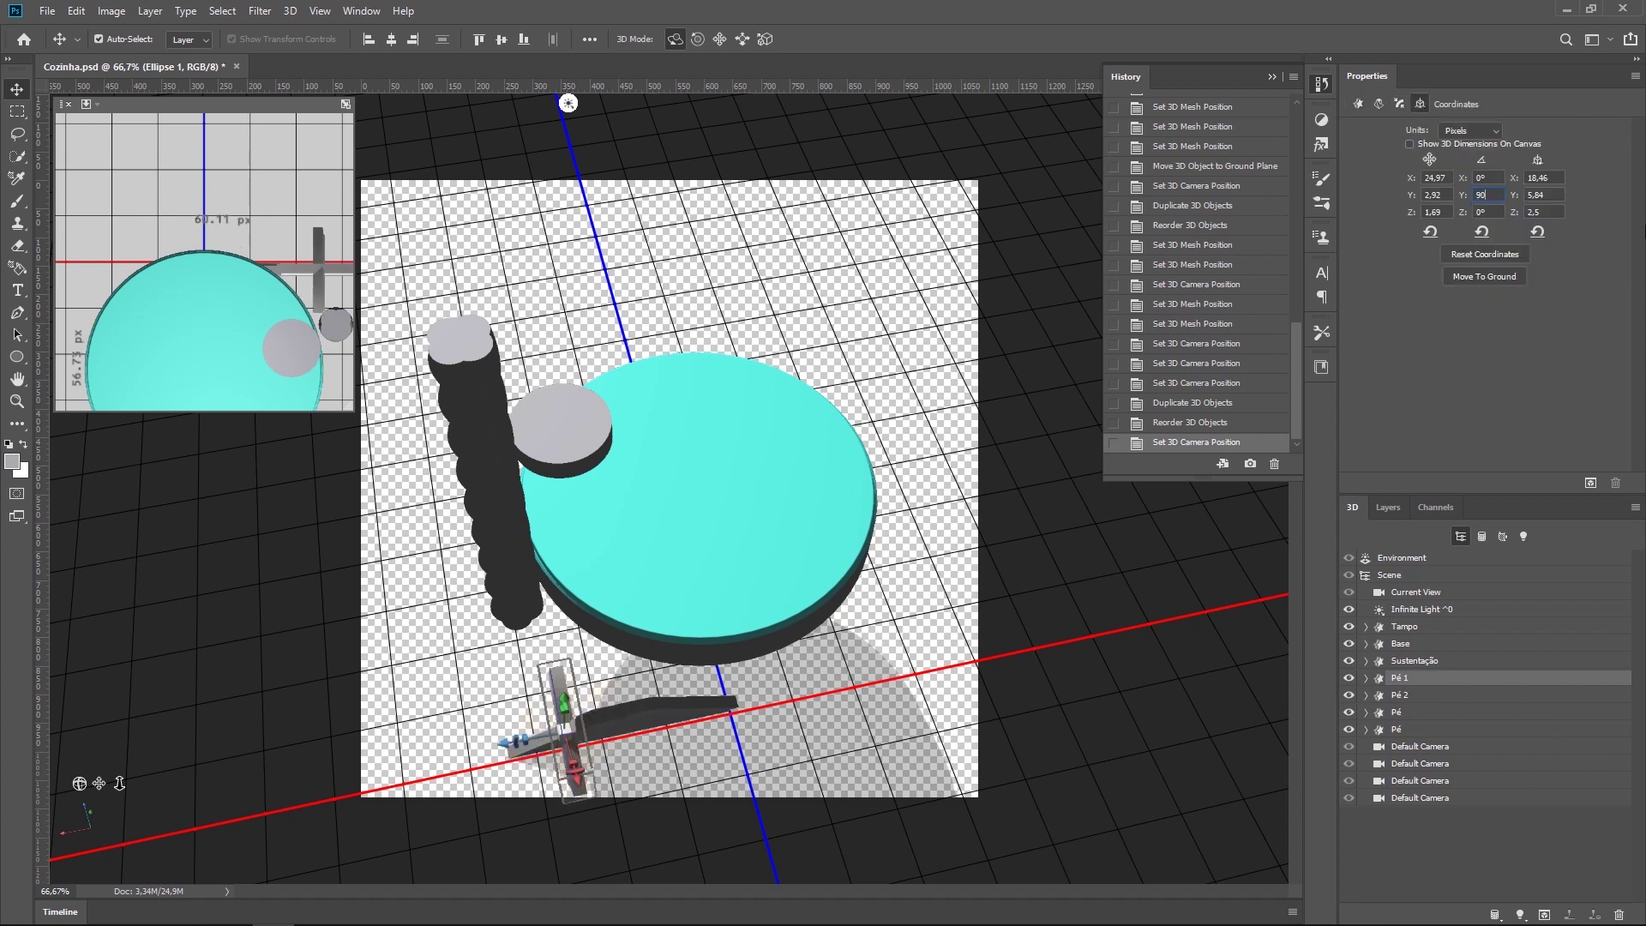
pyautogui.press('Return')
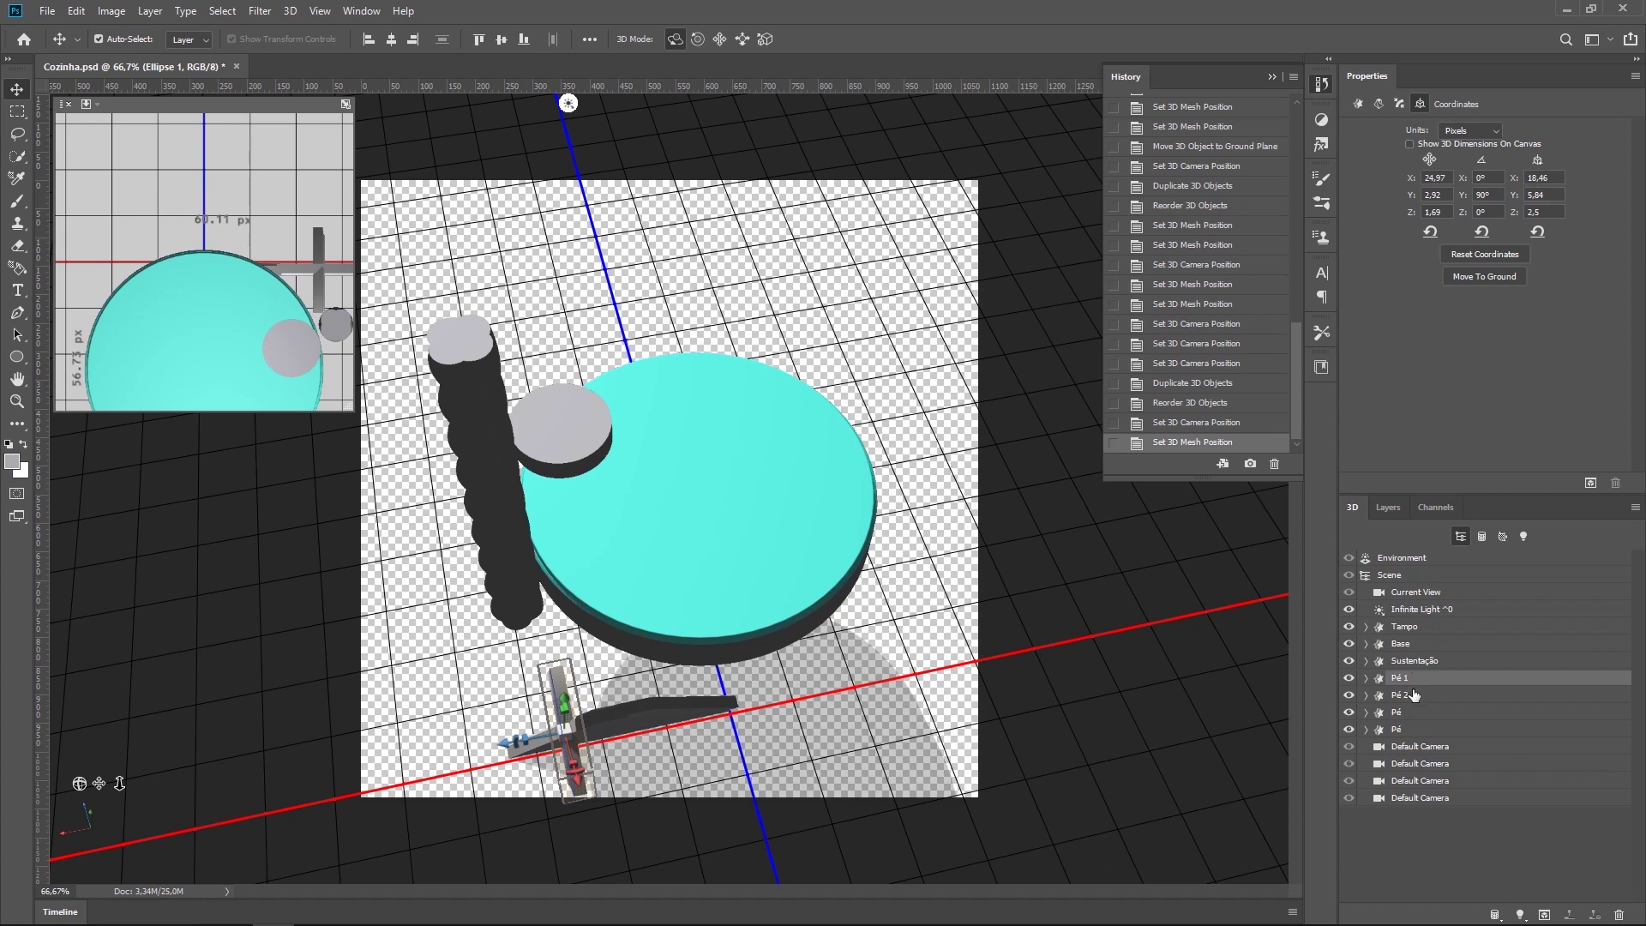
pyautogui.click(1414, 695)
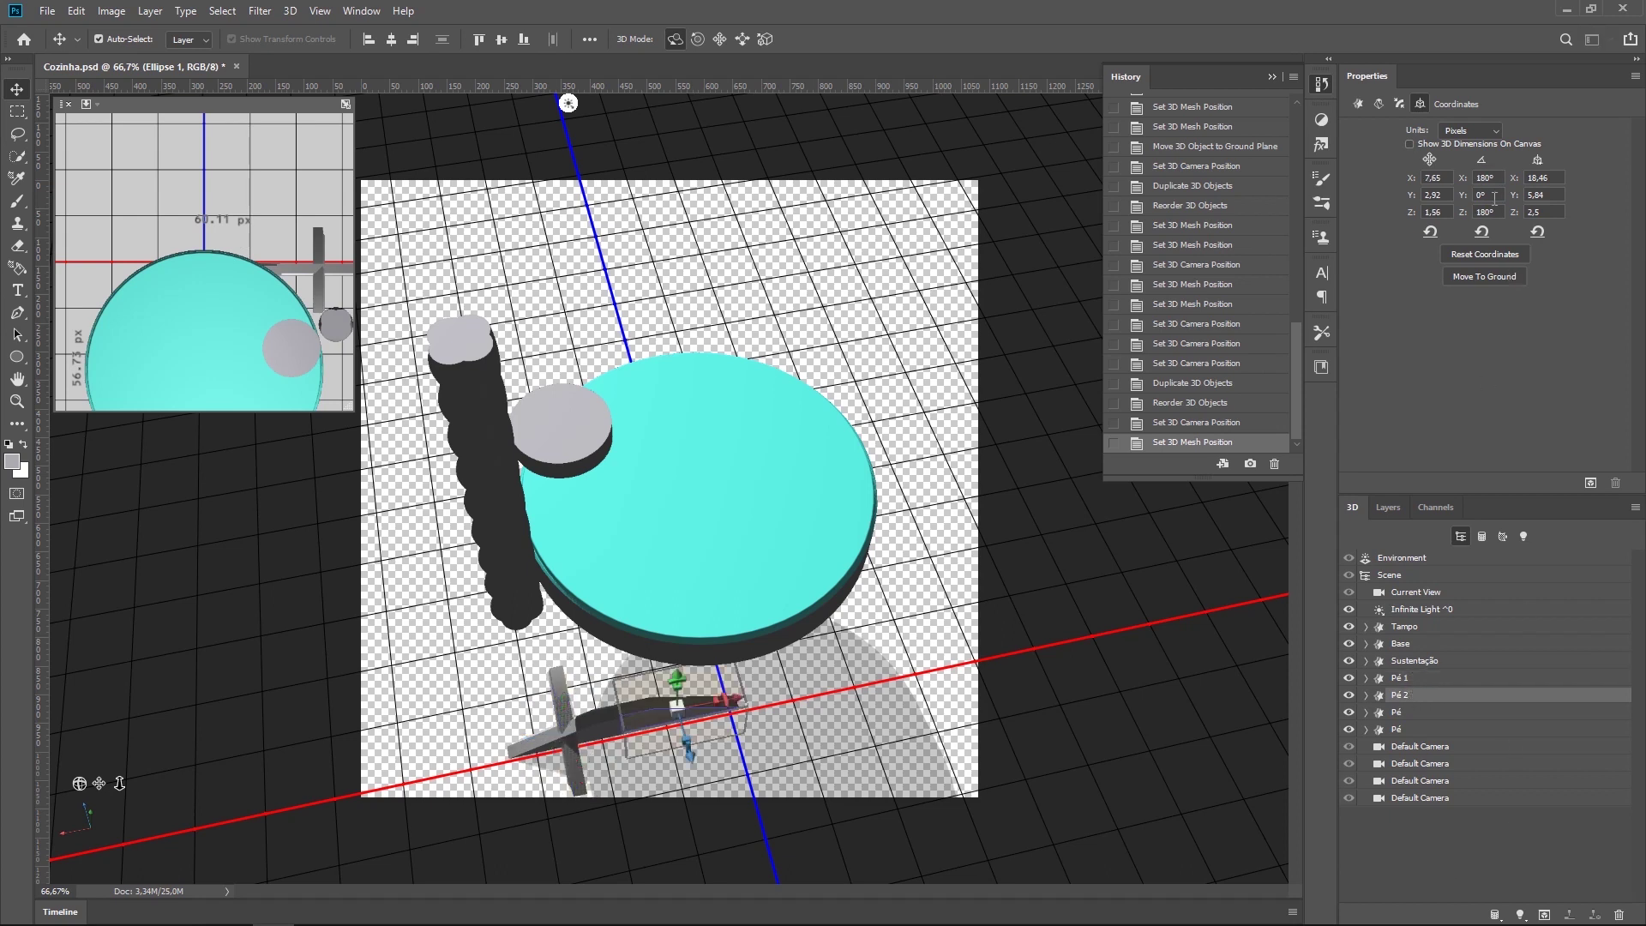
pyautogui.write('-90')
pyautogui.press('Return')
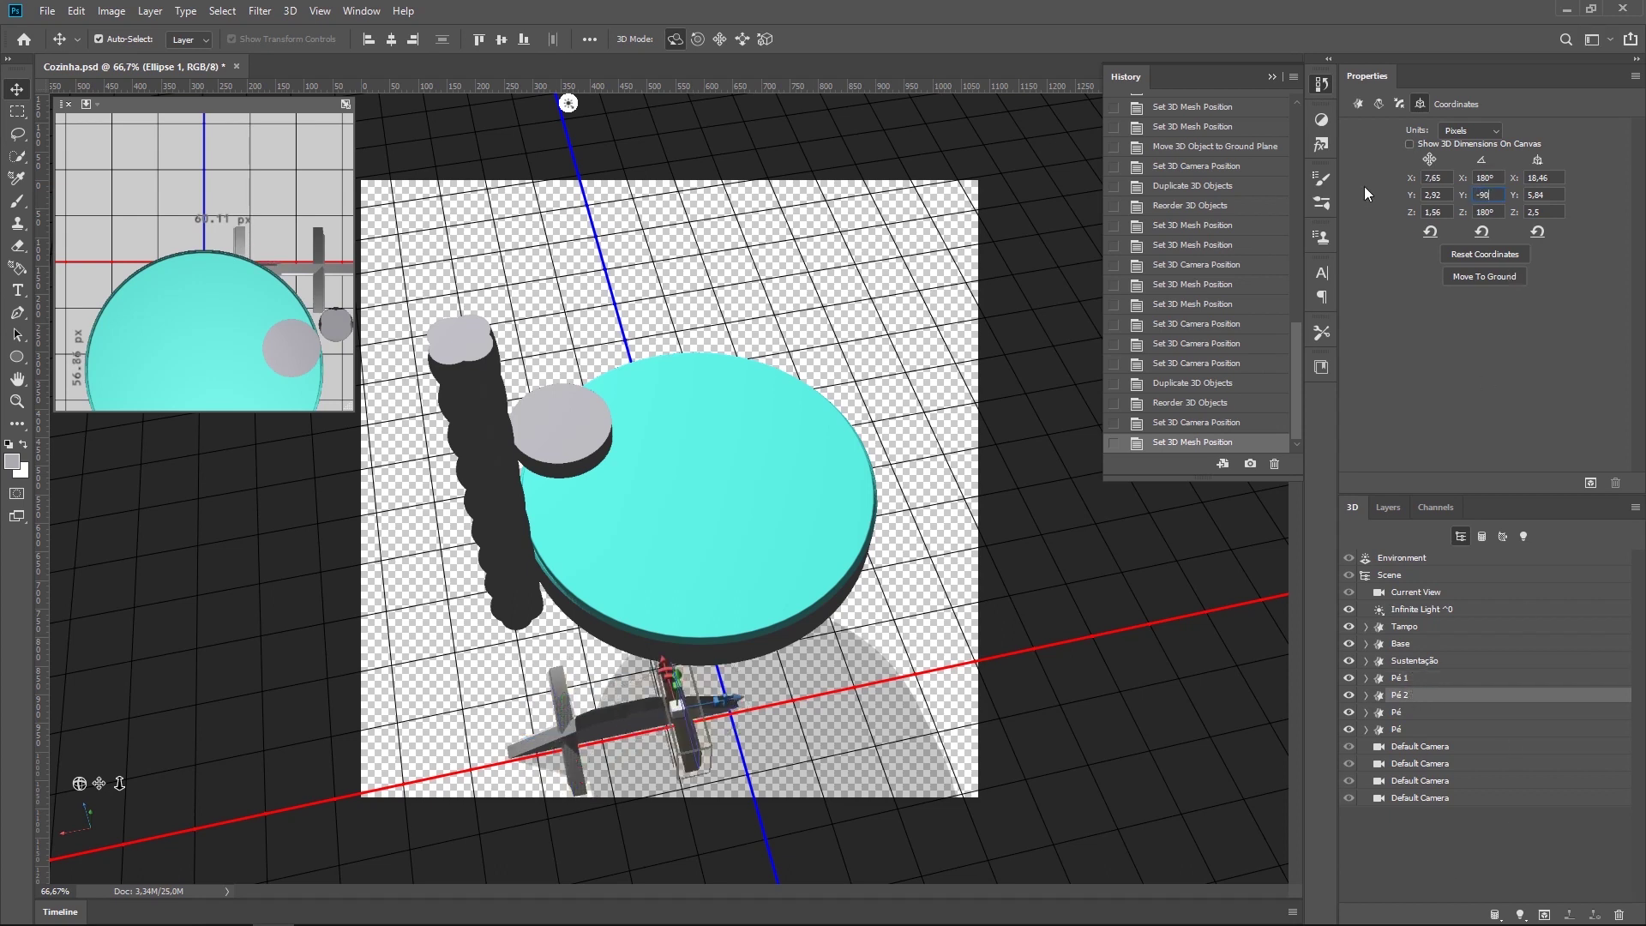
# Step: Orbit, zoom and pan the camera for a close view down on the feet
pyautogui.moveTo(896, 739)
pyautogui.mouseDown()
pyautogui.moveTo(1024, 635)
pyautogui.moveTo(590, 97)
pyautogui.mouseUp()
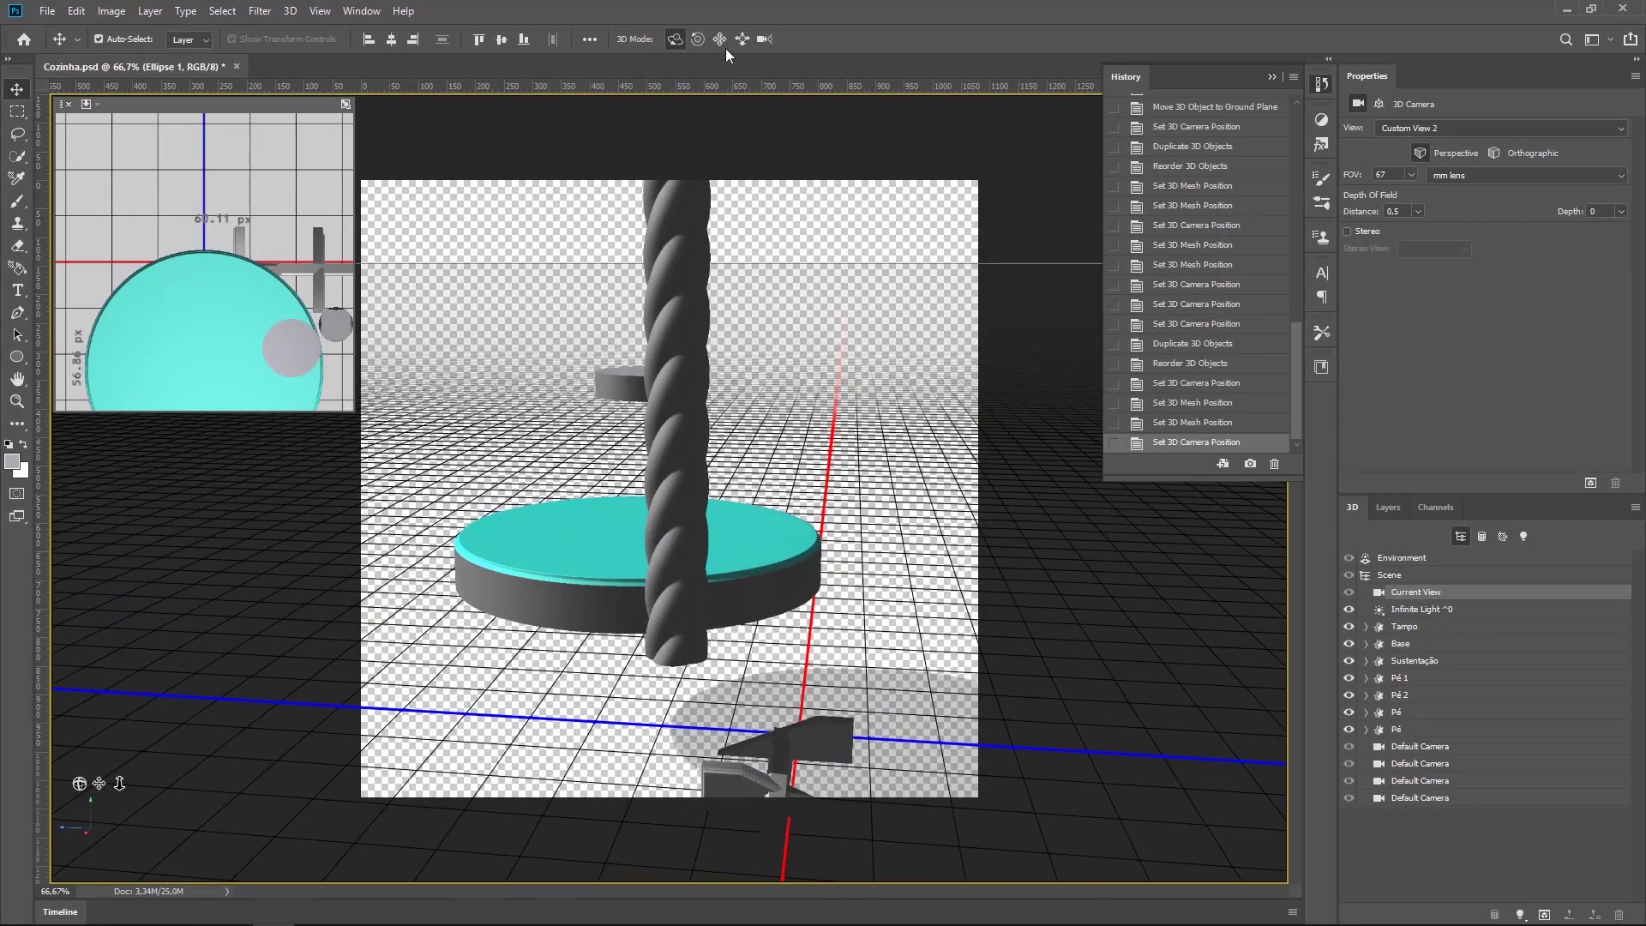
pyautogui.click(765, 41)
pyautogui.moveTo(769, 394); pyautogui.dragTo(1038, 489)
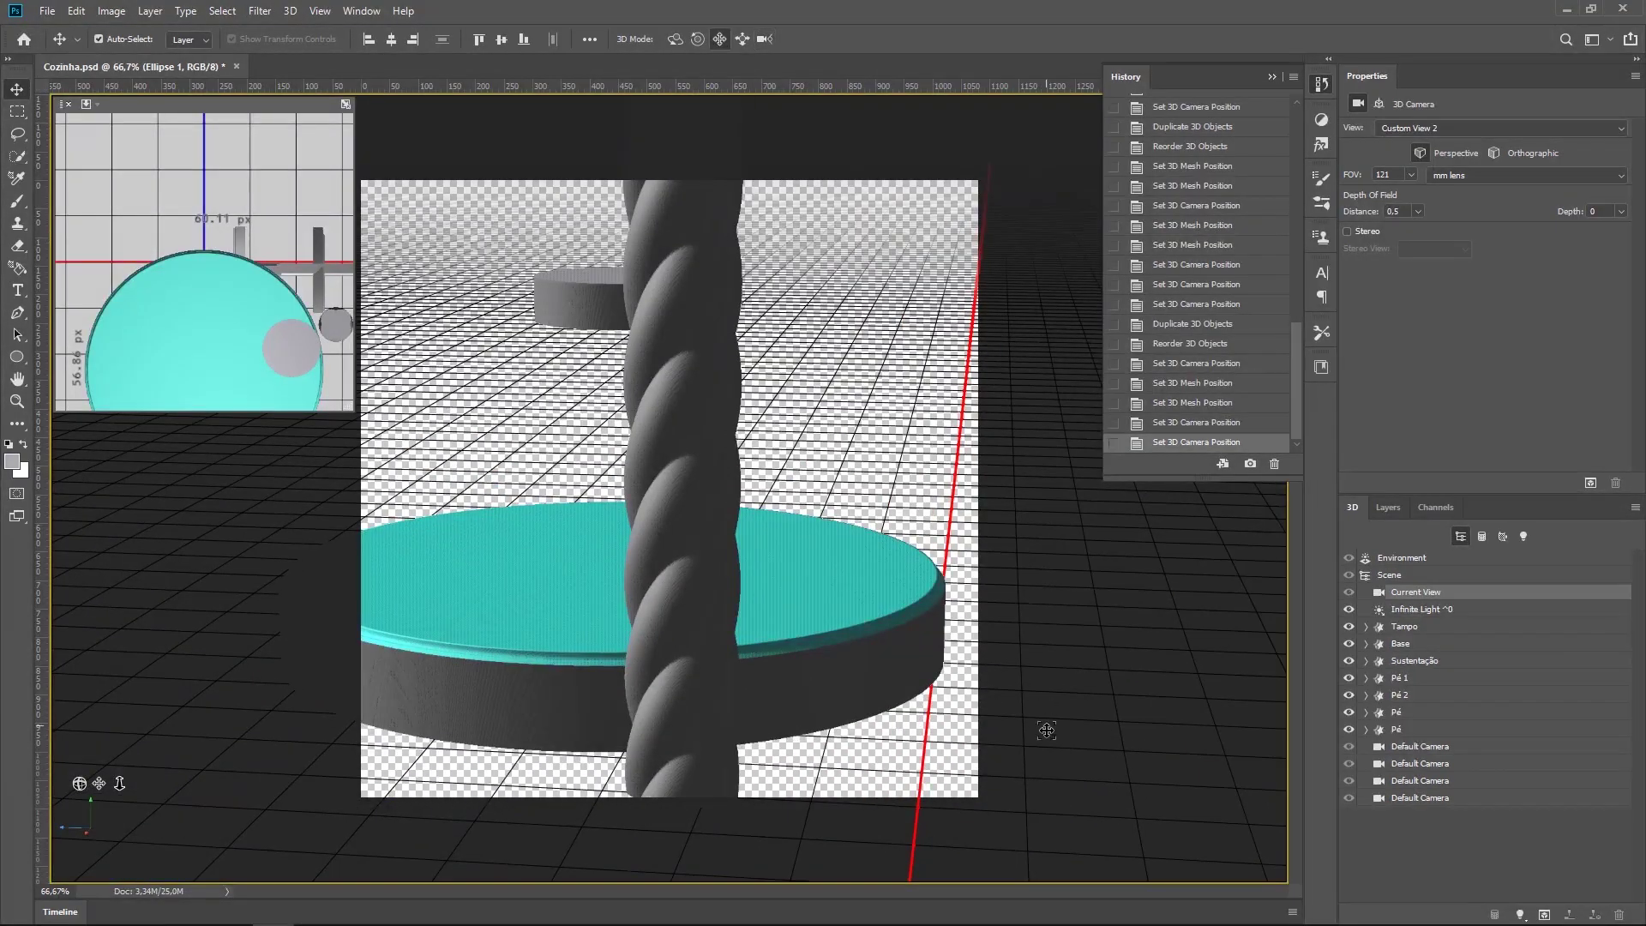
pyautogui.moveTo(1046, 729); pyautogui.dragTo(877, 8)
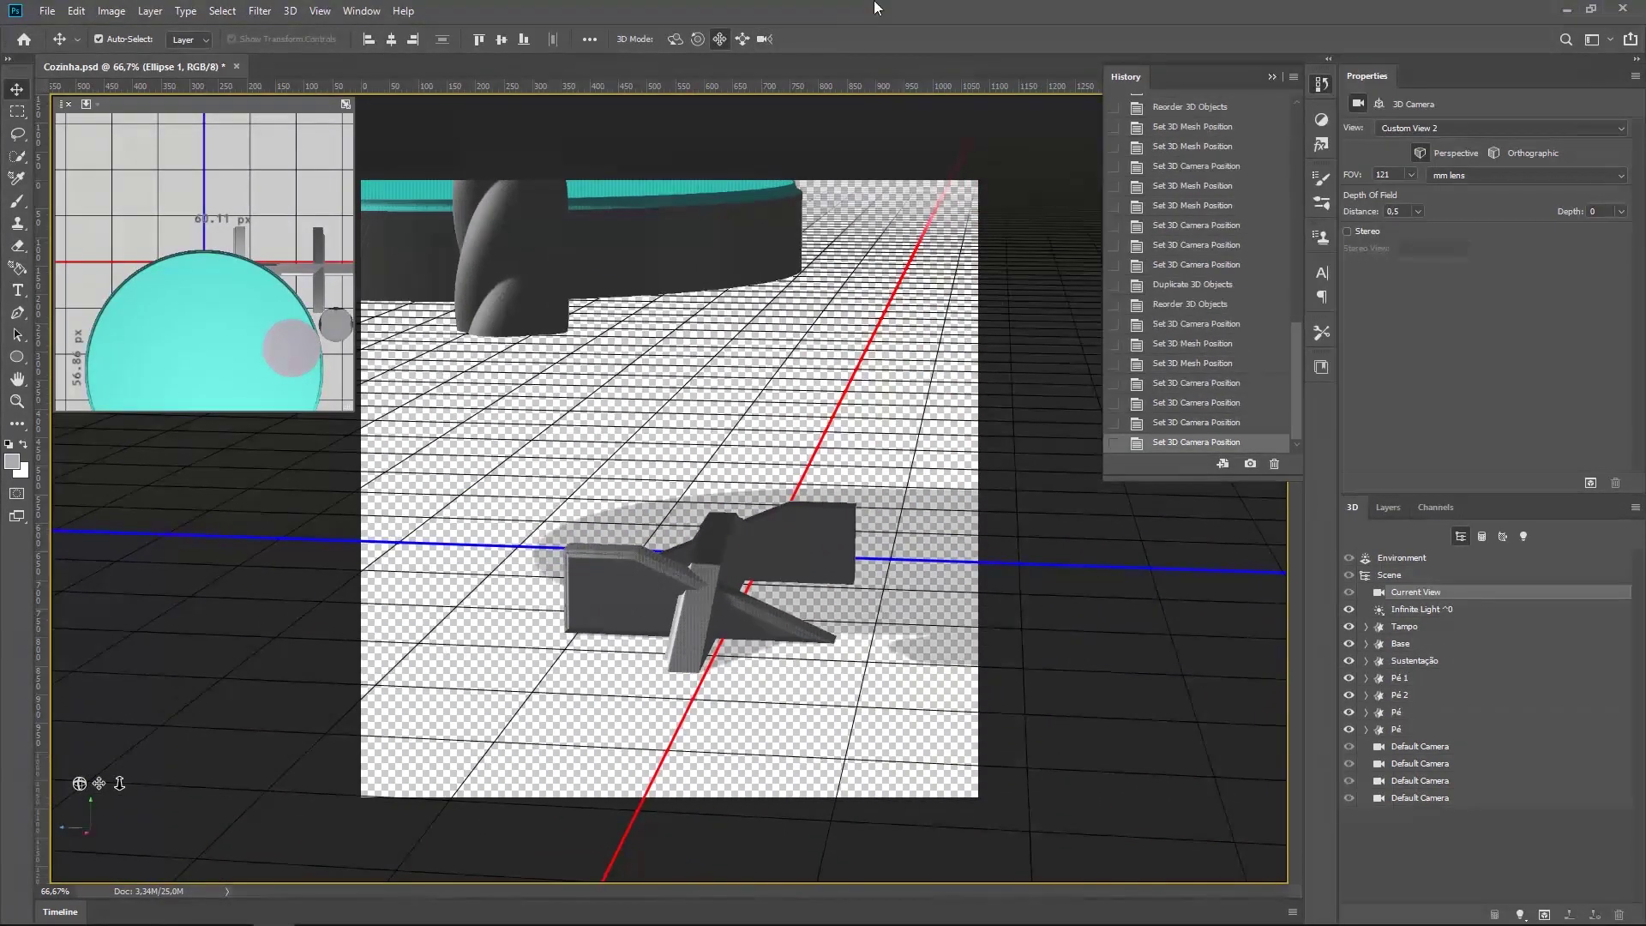
pyautogui.click(765, 38)
pyautogui.moveTo(906, 553)
pyautogui.mouseDown()
pyautogui.moveTo(904, 431)
pyautogui.moveTo(904, 480)
pyautogui.mouseUp()
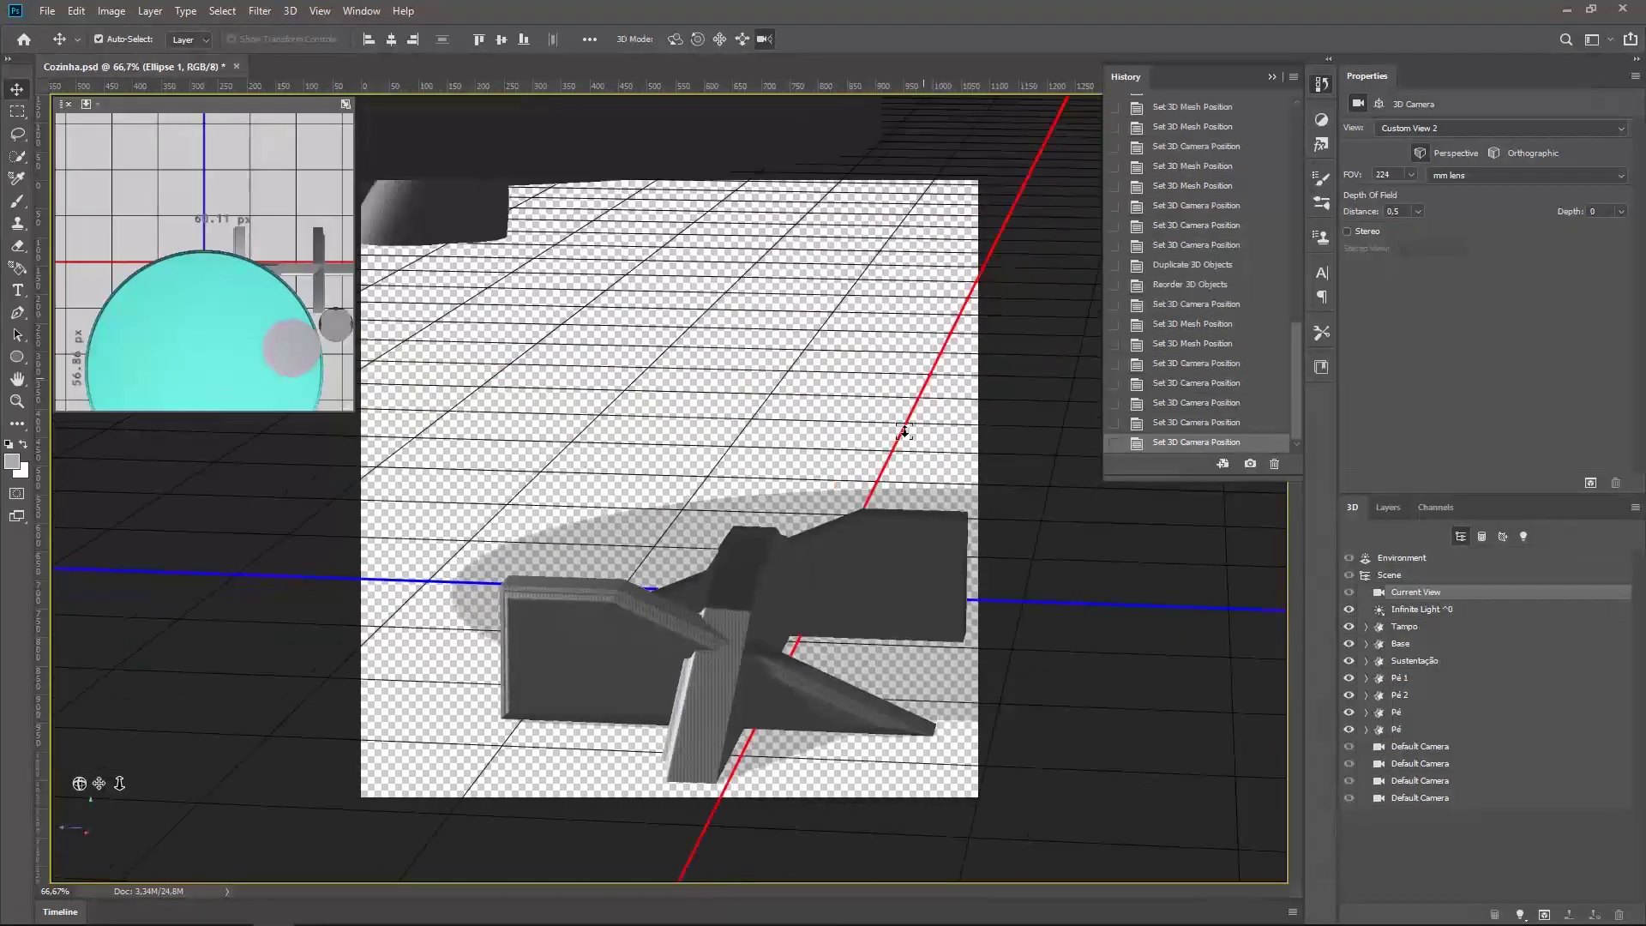
pyautogui.click(675, 39)
pyautogui.moveTo(1009, 503); pyautogui.dragTo(915, 532)
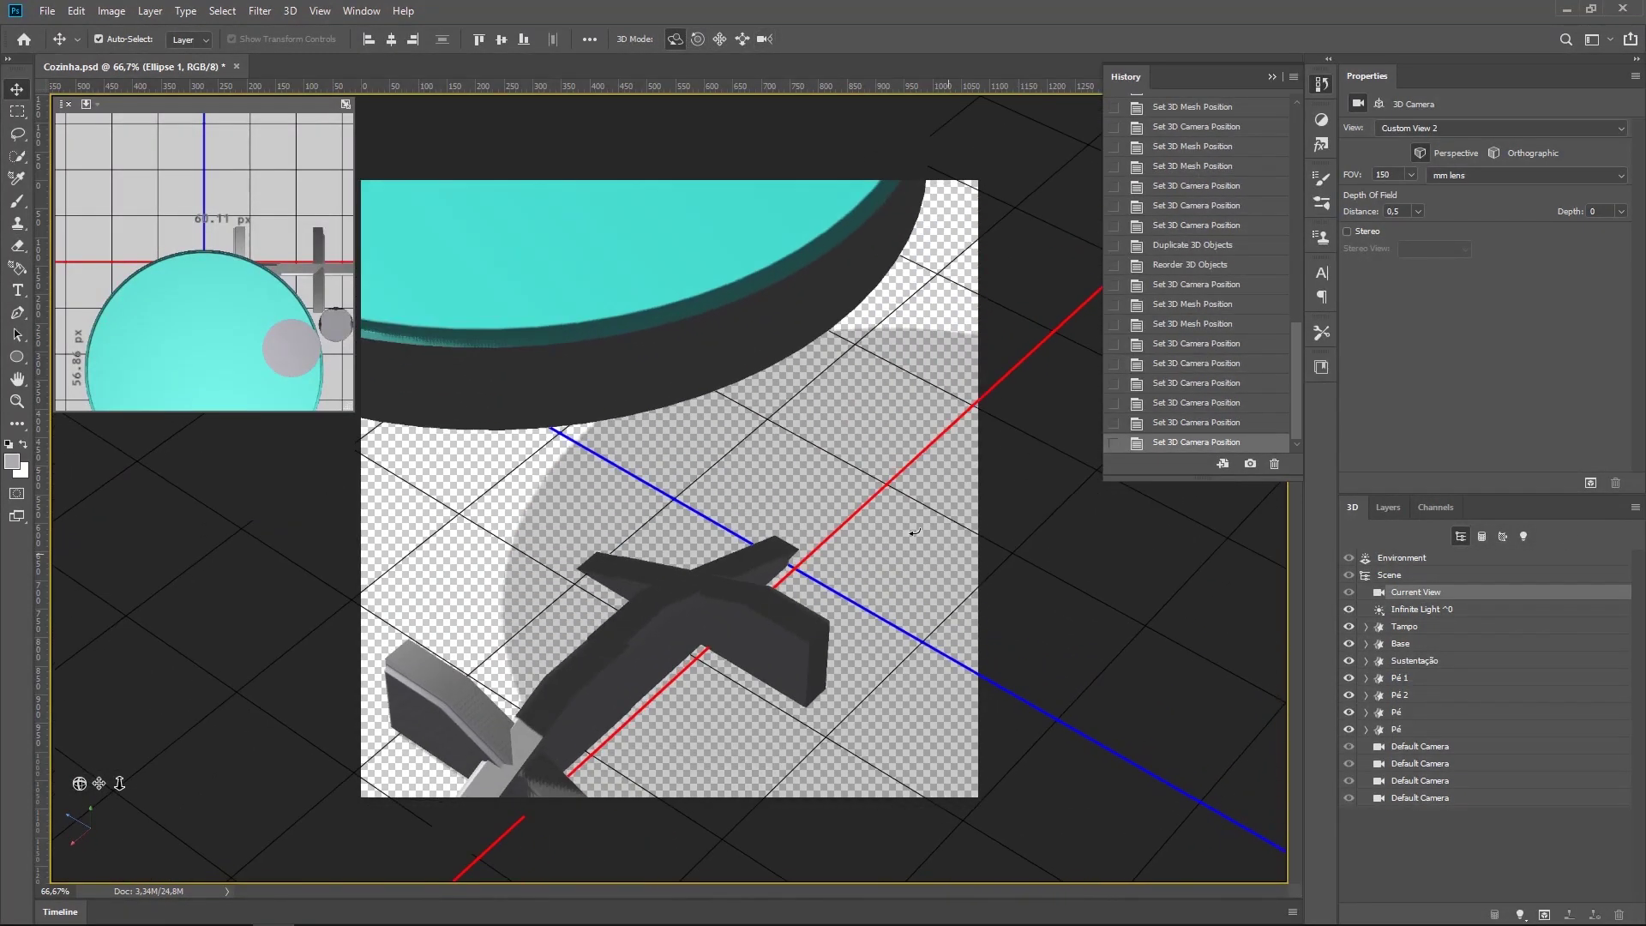
# Step: Slide Pé 2 and Pé 1 along Z so the feet cross
pyautogui.click(836, 631)
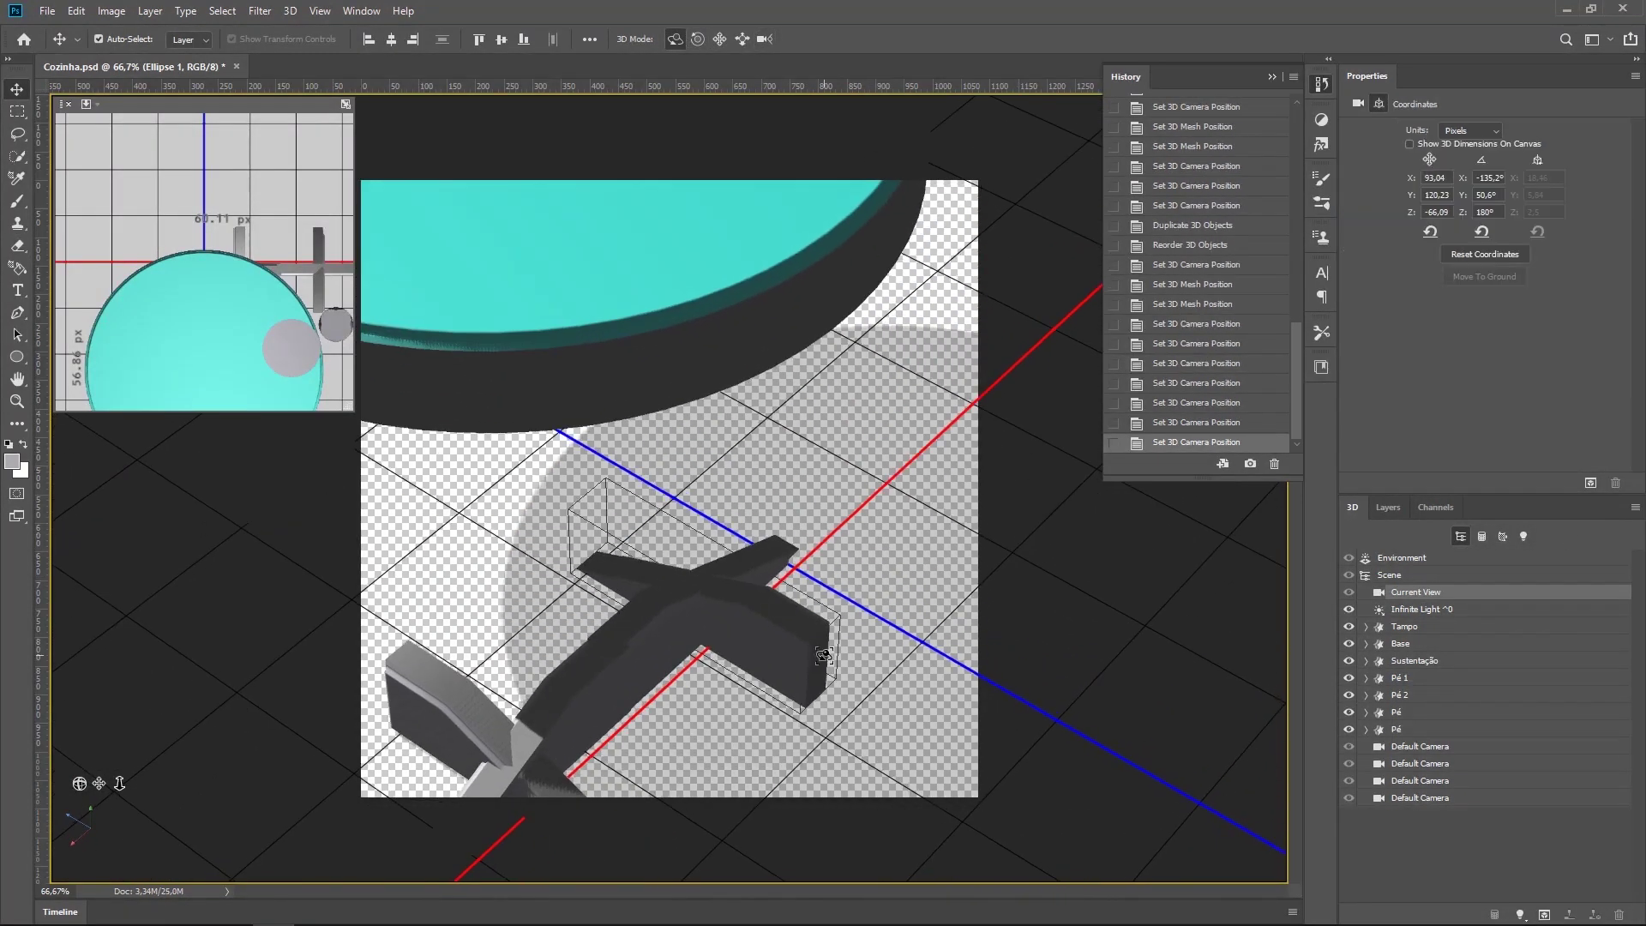
pyautogui.click(824, 656)
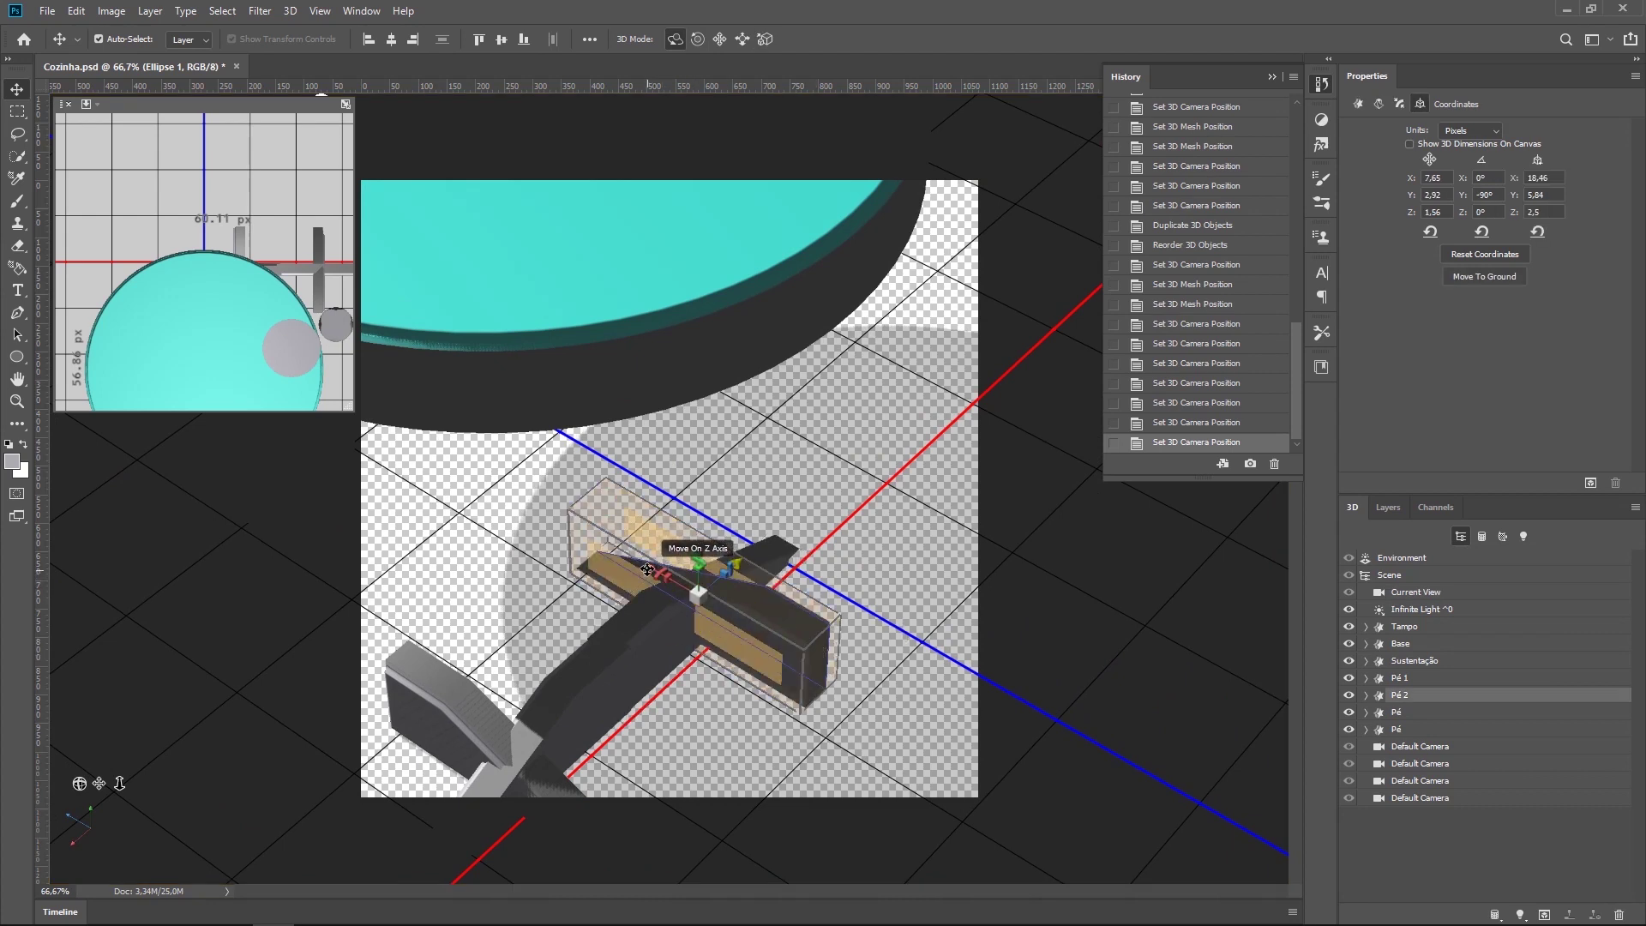
pyautogui.moveTo(647, 570); pyautogui.dragTo(526, 487)
pyautogui.hotkey('ctrl', 'z')
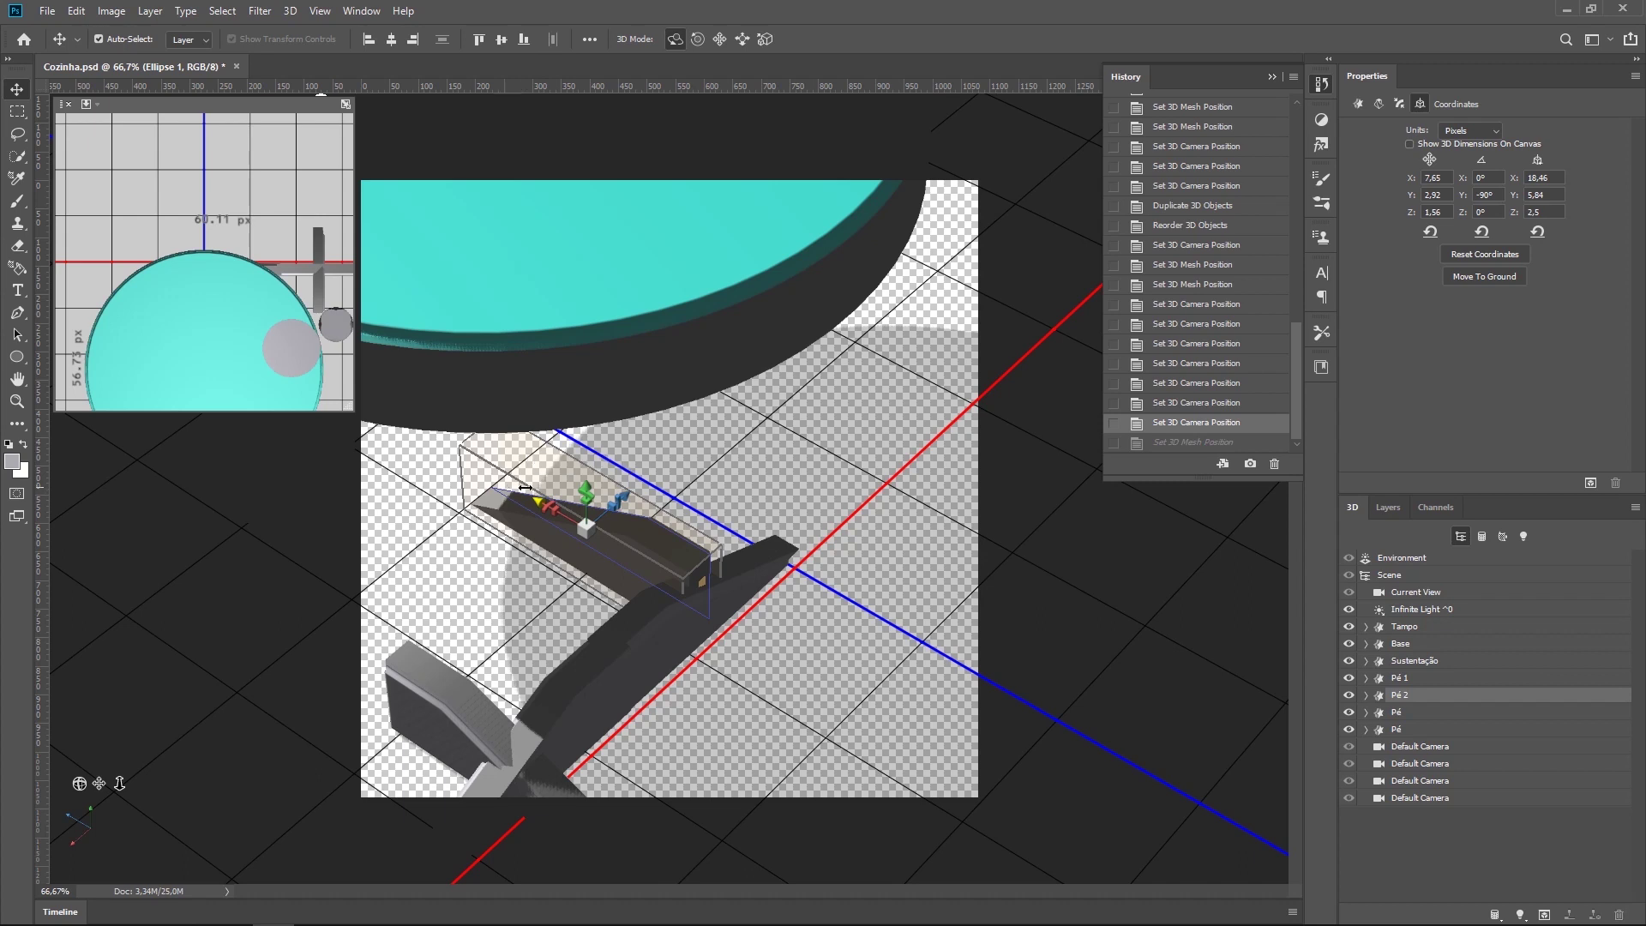
pyautogui.moveTo(526, 487)
pyautogui.mouseDown()
pyautogui.moveTo(543, 563)
pyautogui.moveTo(521, 584)
pyautogui.mouseUp()
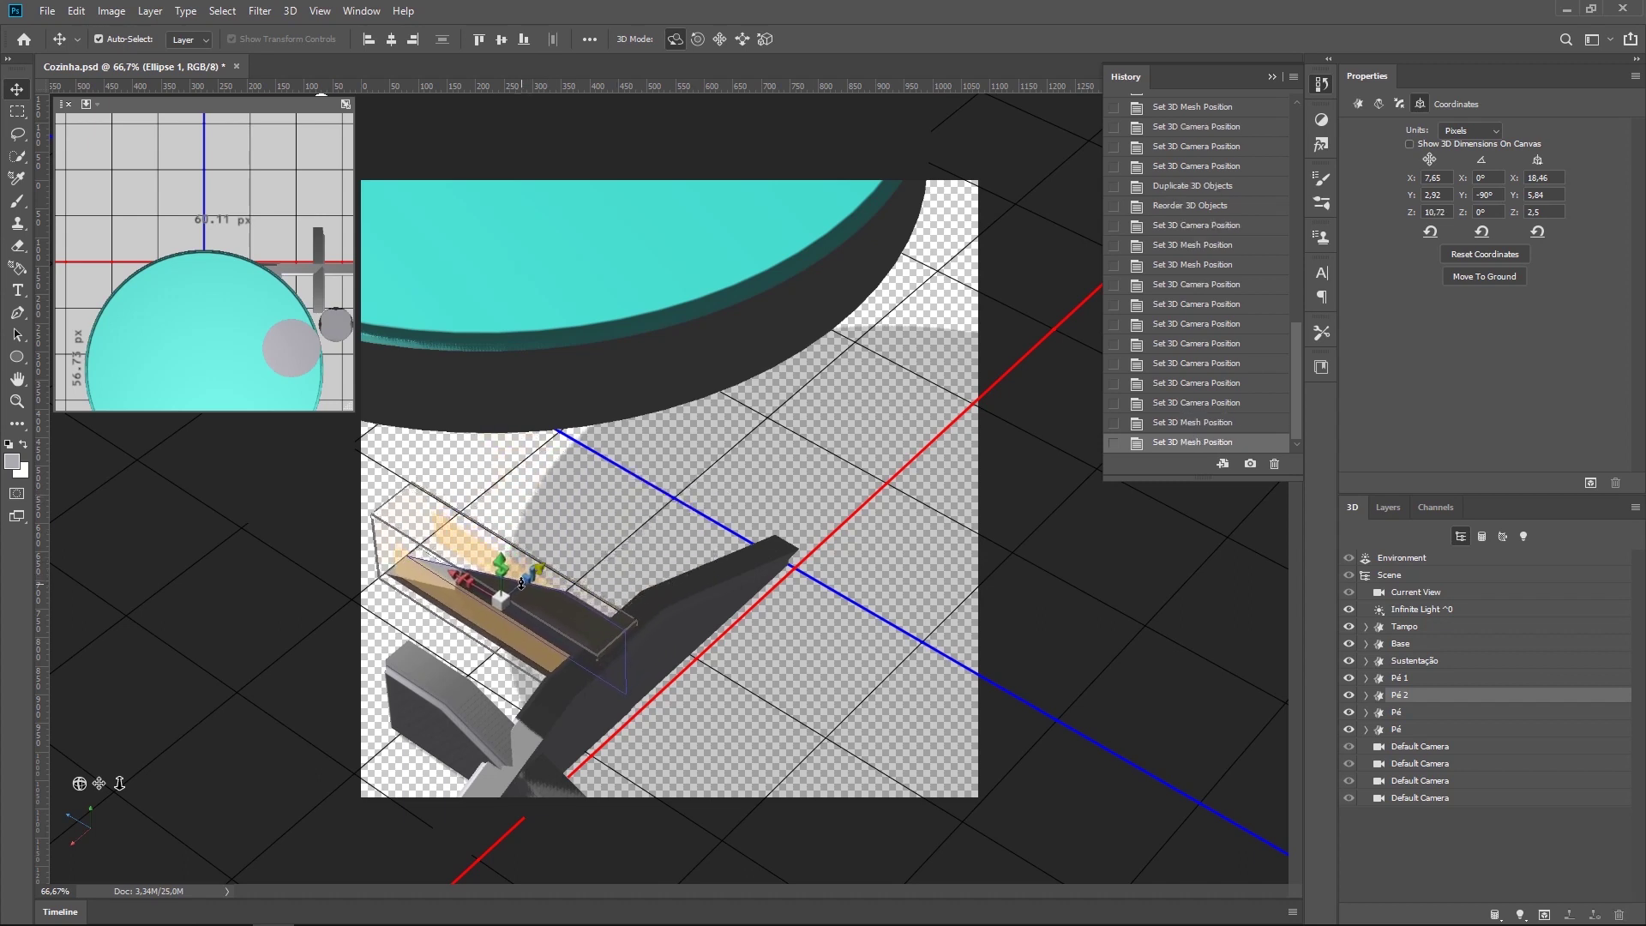
pyautogui.click(454, 720)
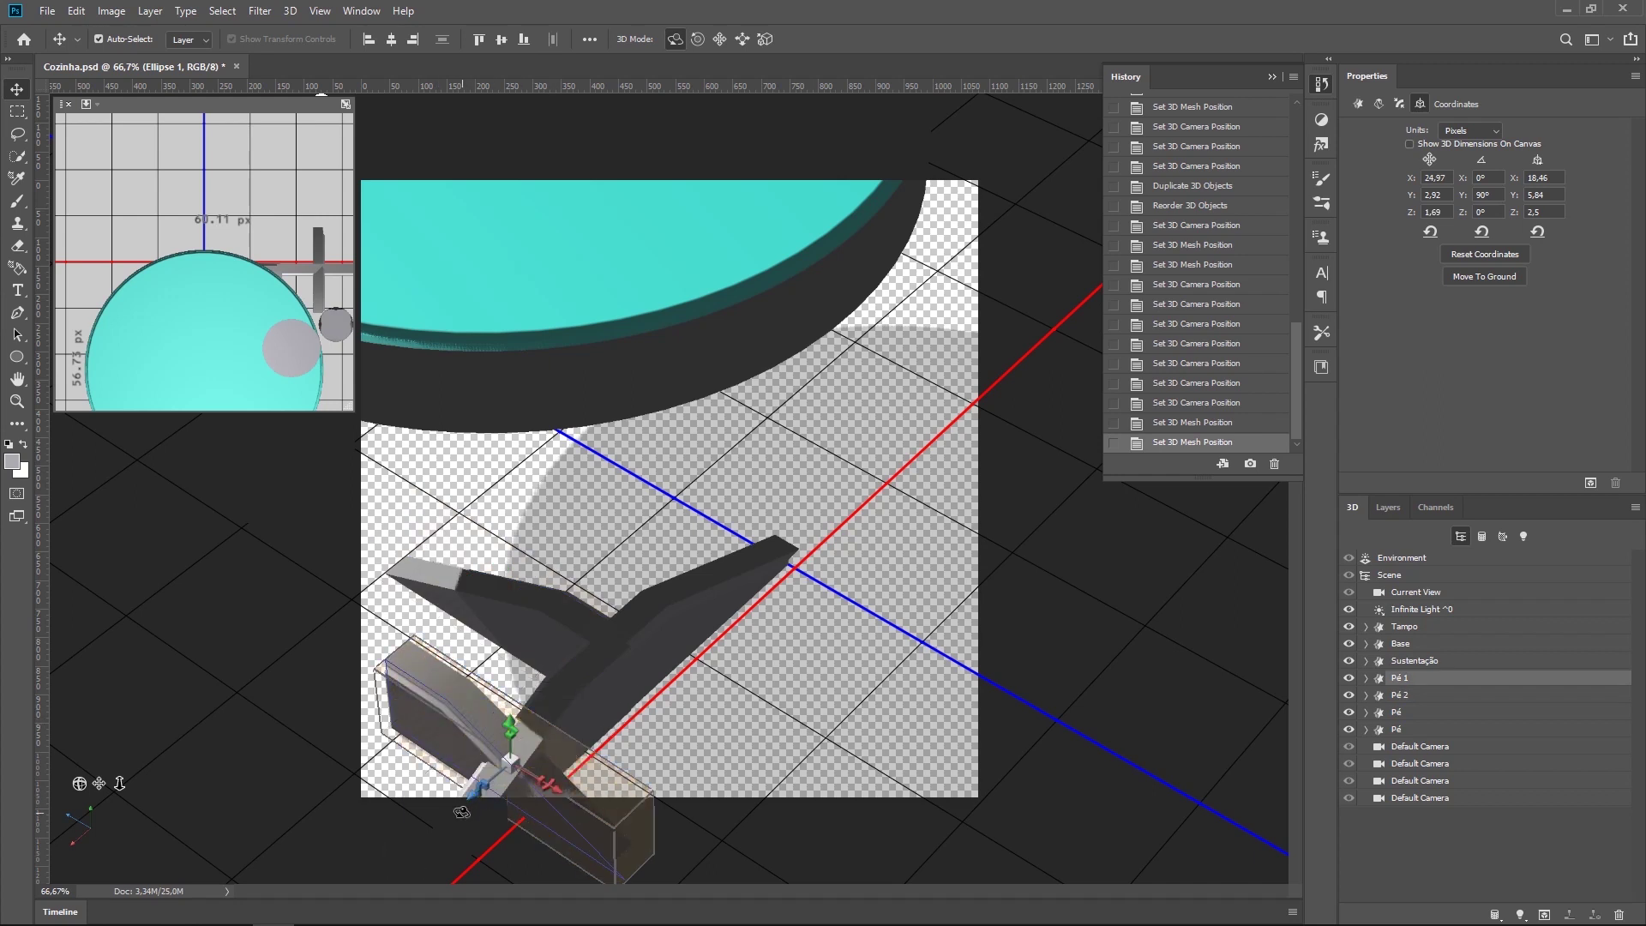
pyautogui.moveTo(461, 812)
pyautogui.mouseDown()
pyautogui.moveTo(628, 722)
pyautogui.moveTo(772, 767)
pyautogui.moveTo(806, 797)
pyautogui.mouseUp()
# Step: Nudge Pé 1 further along Z and orbit to check the crossed feet alignment
pyautogui.click(875, 656)
pyautogui.moveTo(875, 656); pyautogui.dragTo(930, 561)
pyautogui.click(719, 39)
pyautogui.moveTo(815, 583)
pyautogui.mouseDown()
pyautogui.moveTo(911, 394)
pyautogui.moveTo(849, 518)
pyautogui.moveTo(975, 498)
pyautogui.moveTo(654, 506)
pyautogui.moveTo(752, 638)
pyautogui.mouseUp()
pyautogui.click(674, 40)
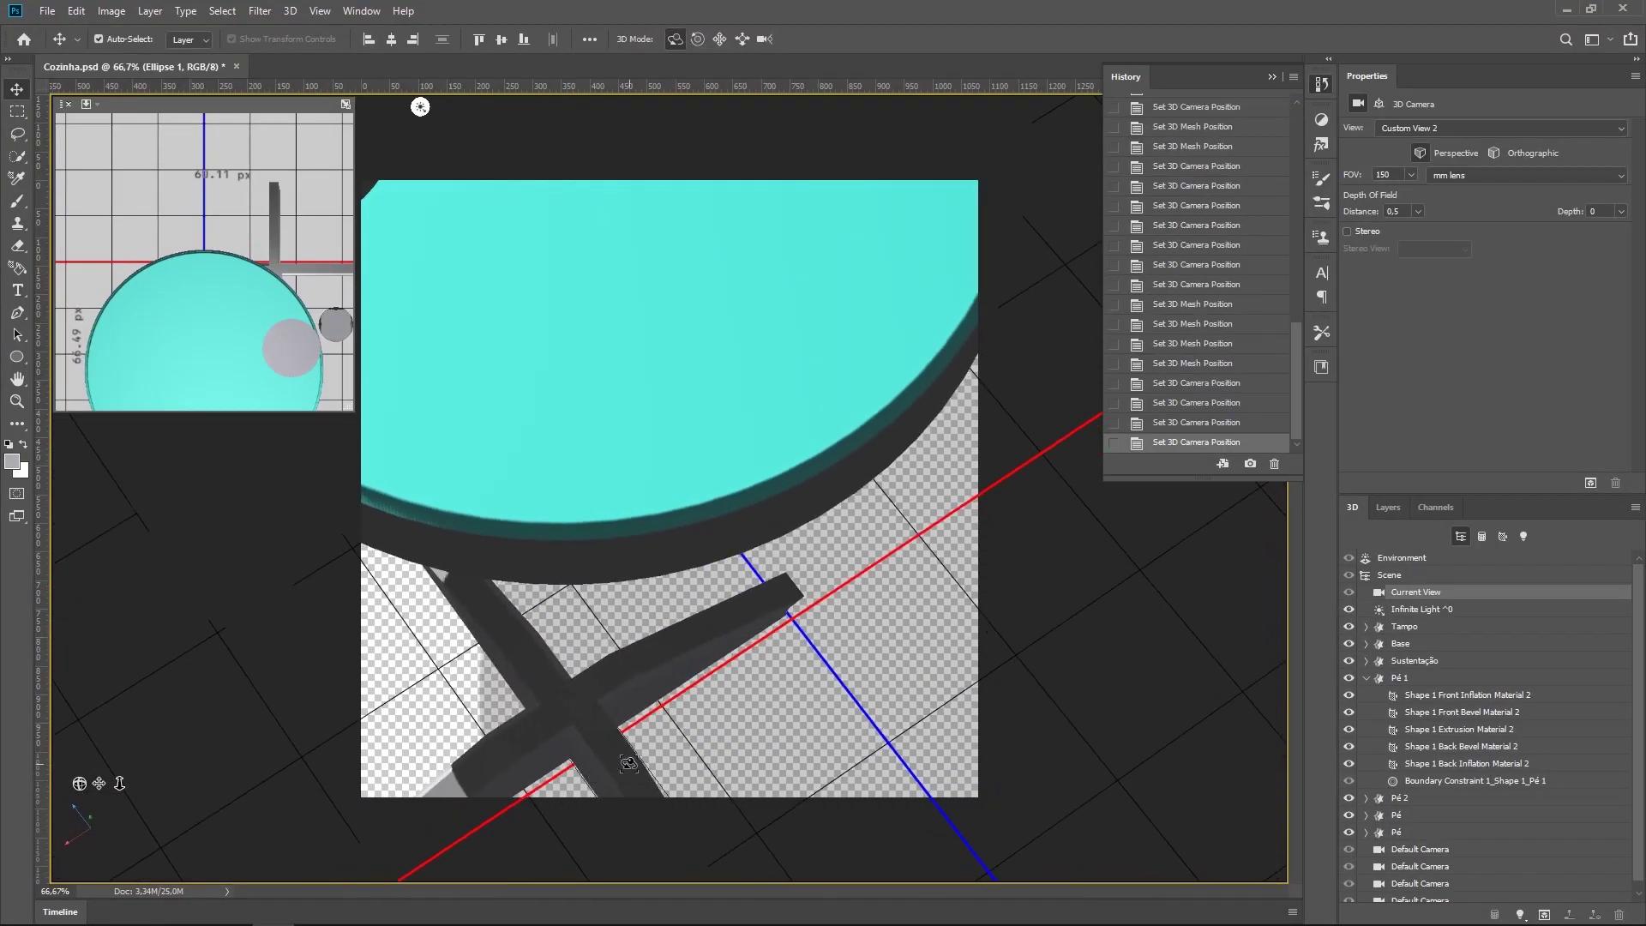
pyautogui.click(656, 831)
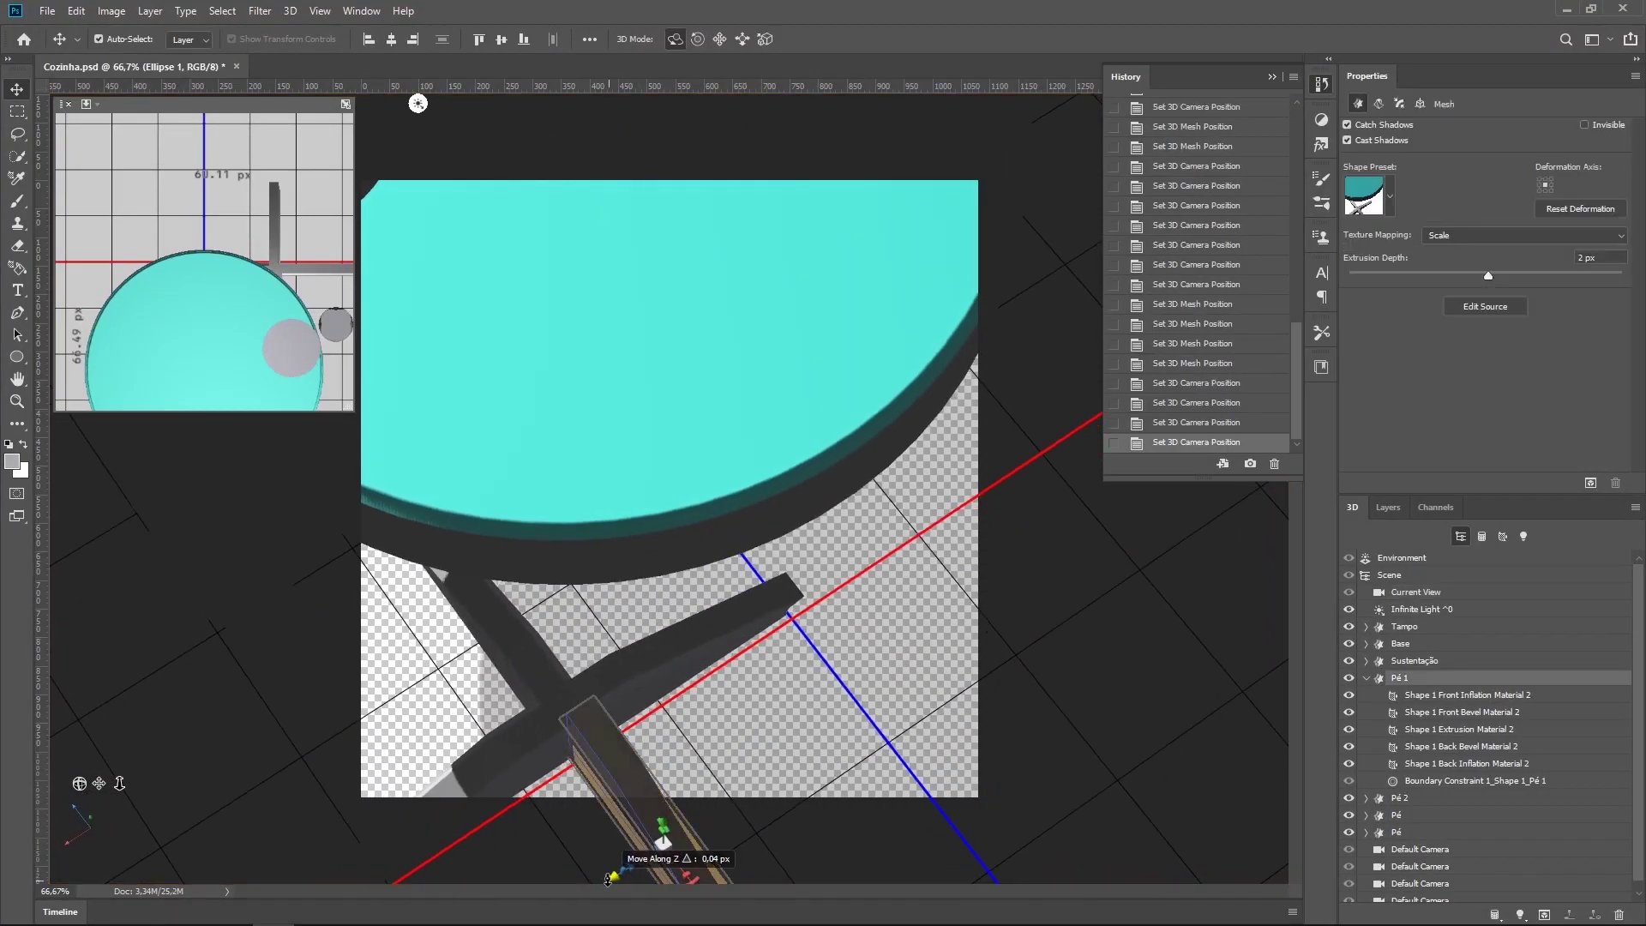
pyautogui.moveTo(609, 879); pyautogui.dragTo(610, 875)
pyautogui.click(746, 744)
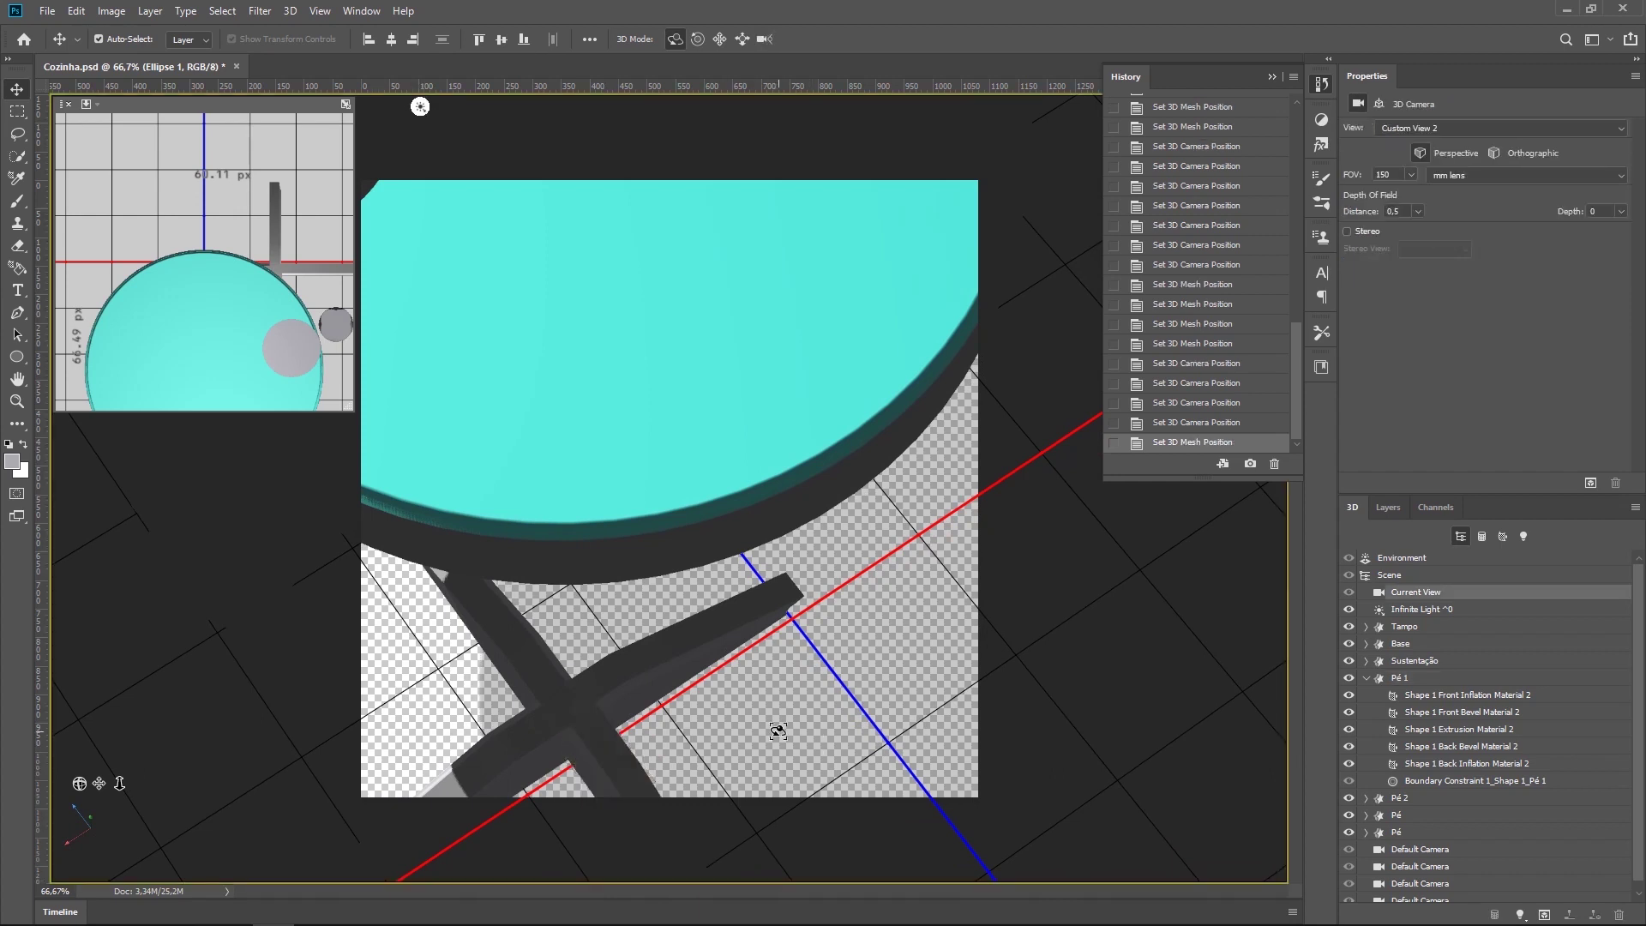
pyautogui.click(643, 772)
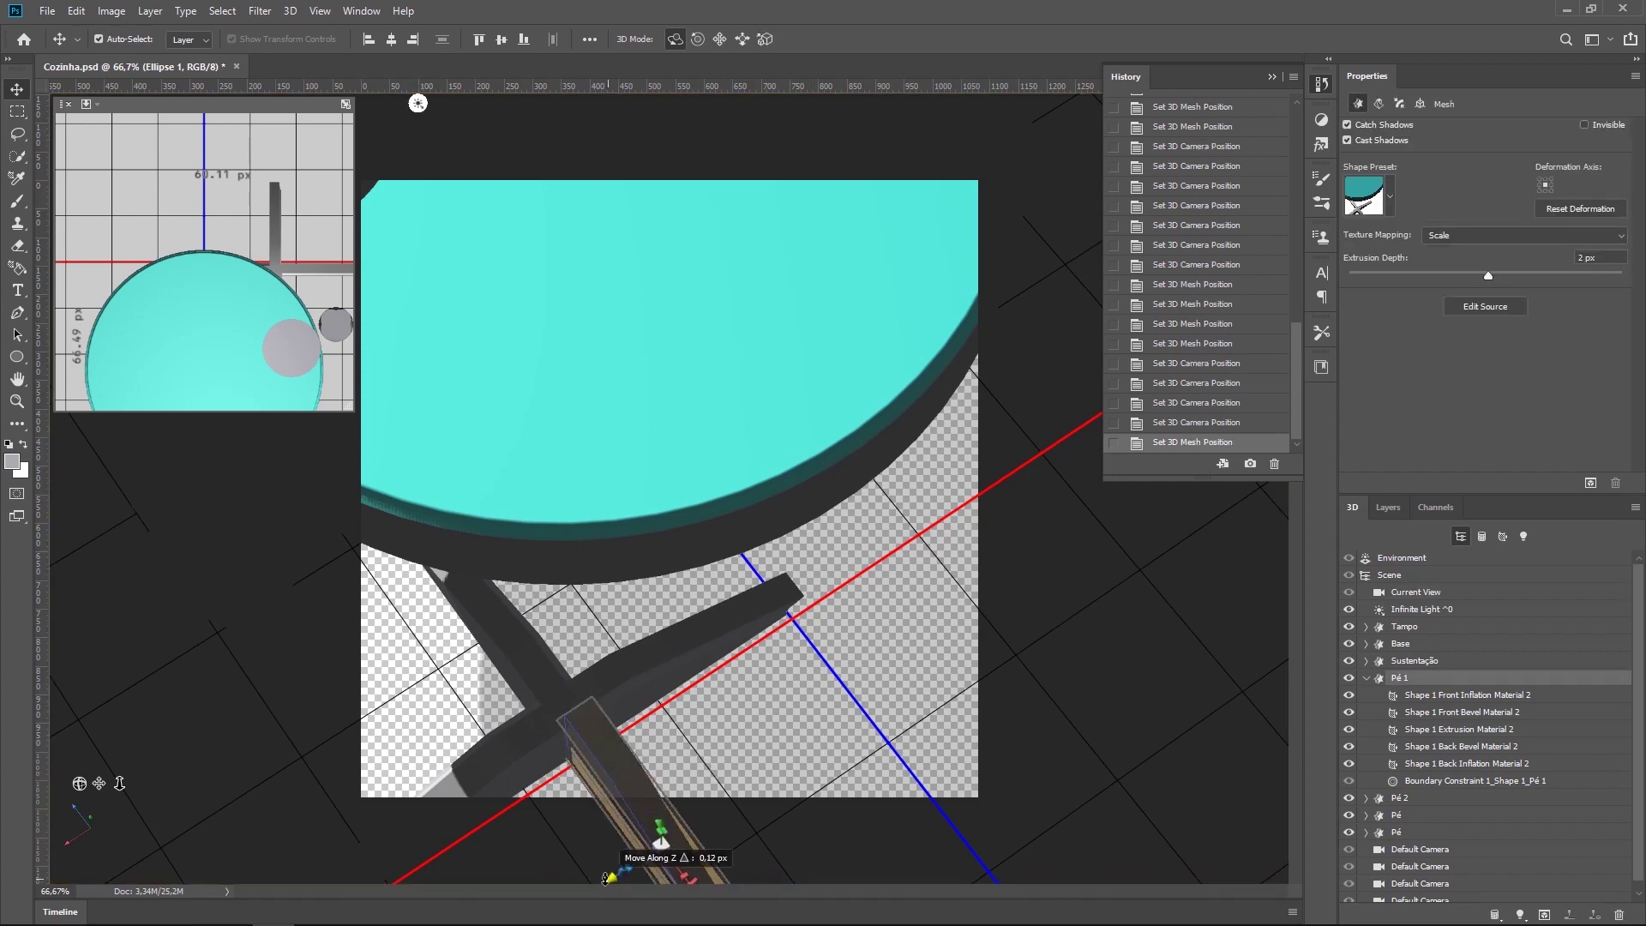
pyautogui.moveTo(608, 879); pyautogui.dragTo(610, 874)
pyautogui.click(819, 743)
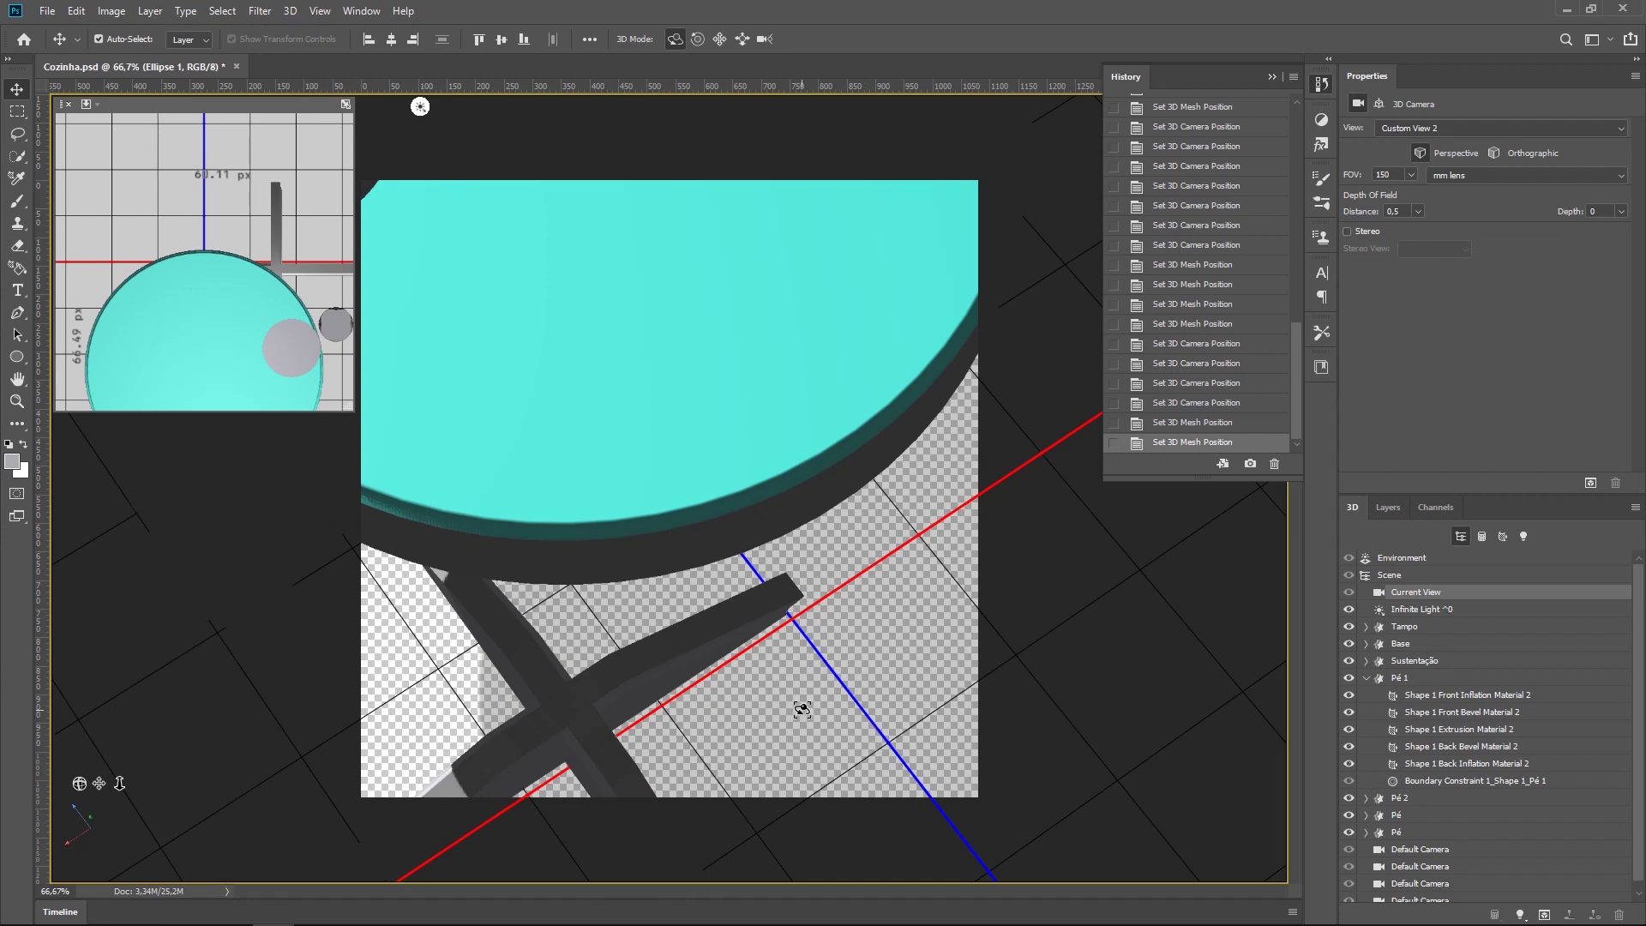
pyautogui.moveTo(801, 710); pyautogui.dragTo(904, 396)
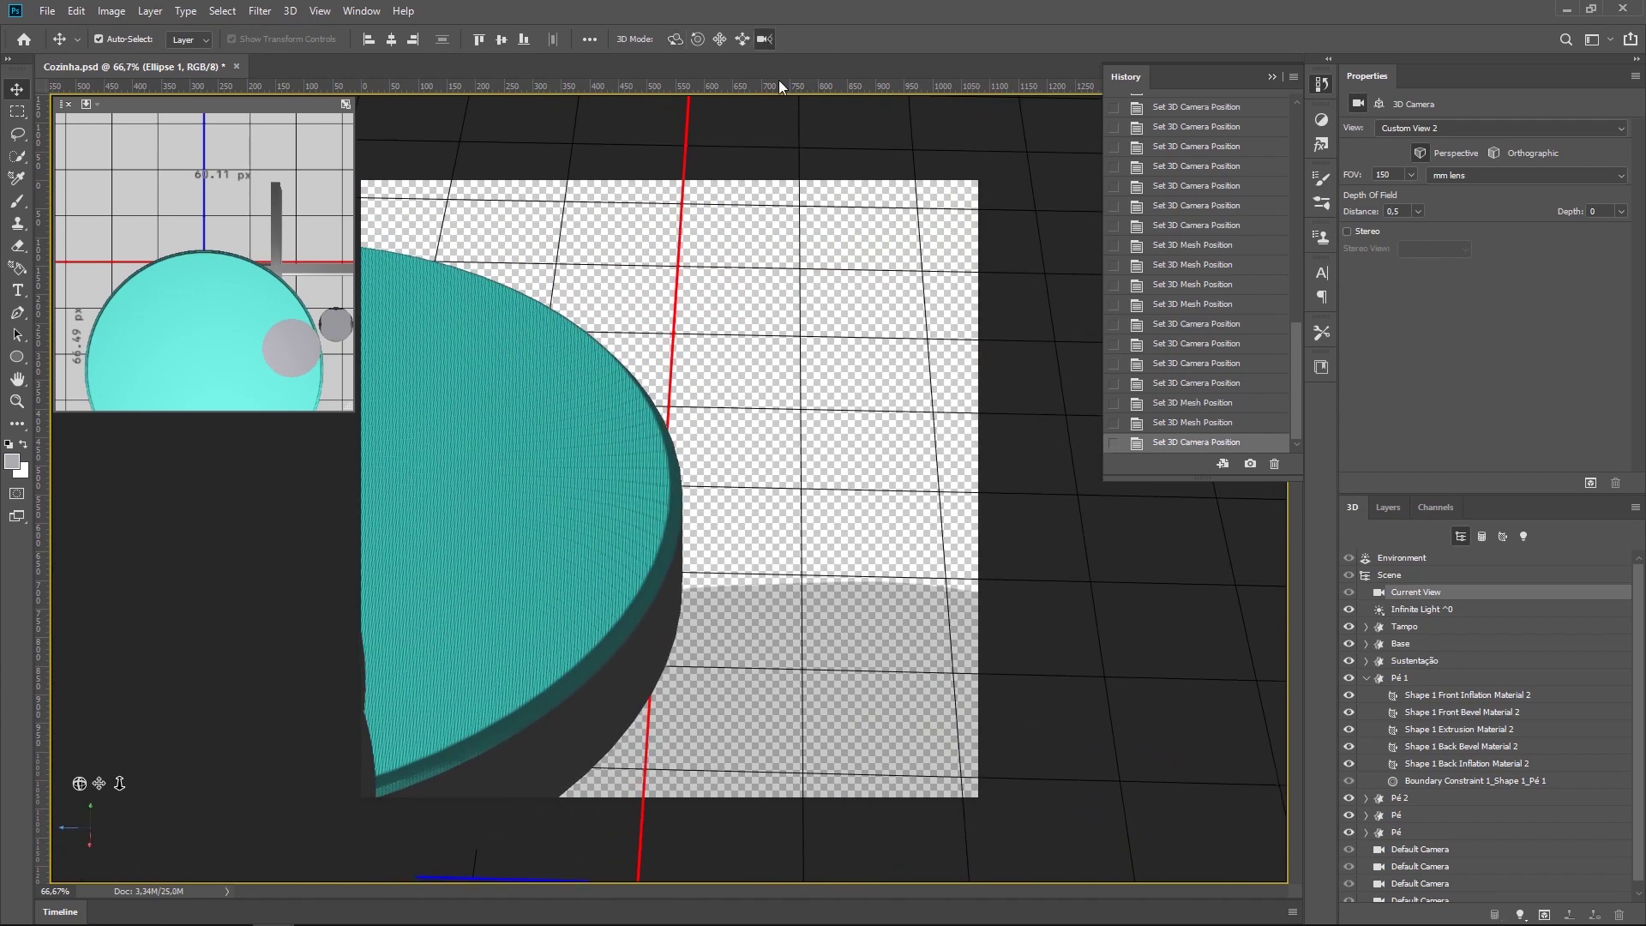
# Step: Hide Tampo and Base, then drag the Sustentação column to centre over the crossed feet
pyautogui.moveTo(864, 686)
pyautogui.mouseDown()
pyautogui.moveTo(871, 487)
pyautogui.moveTo(587, 460)
pyautogui.mouseUp()
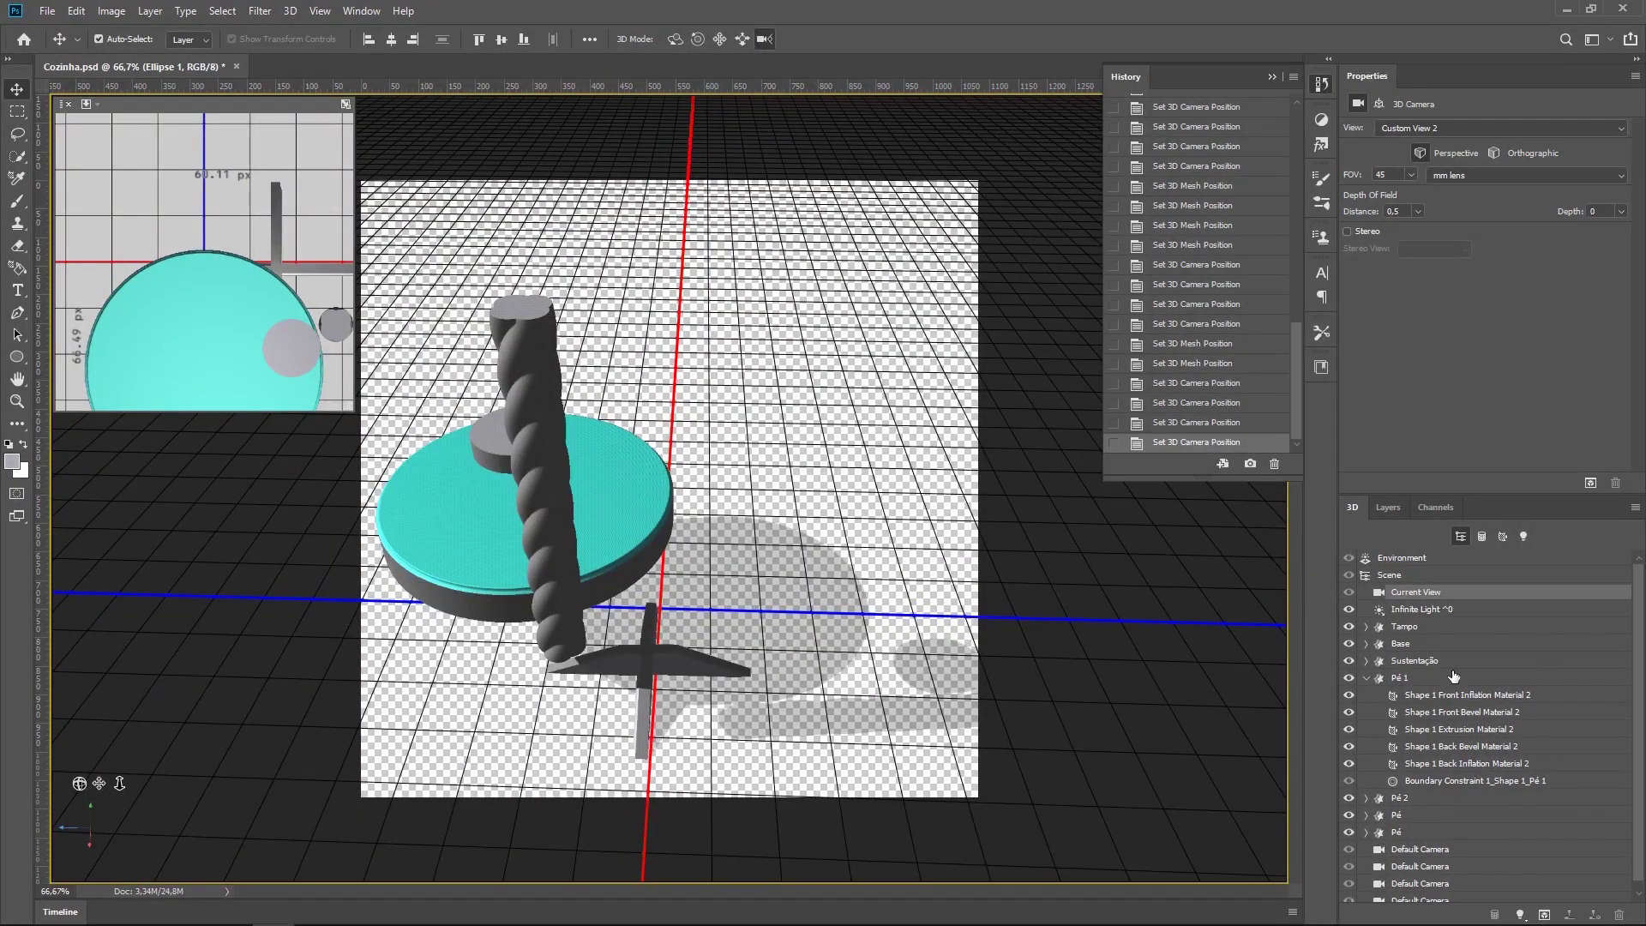
pyautogui.click(1350, 627)
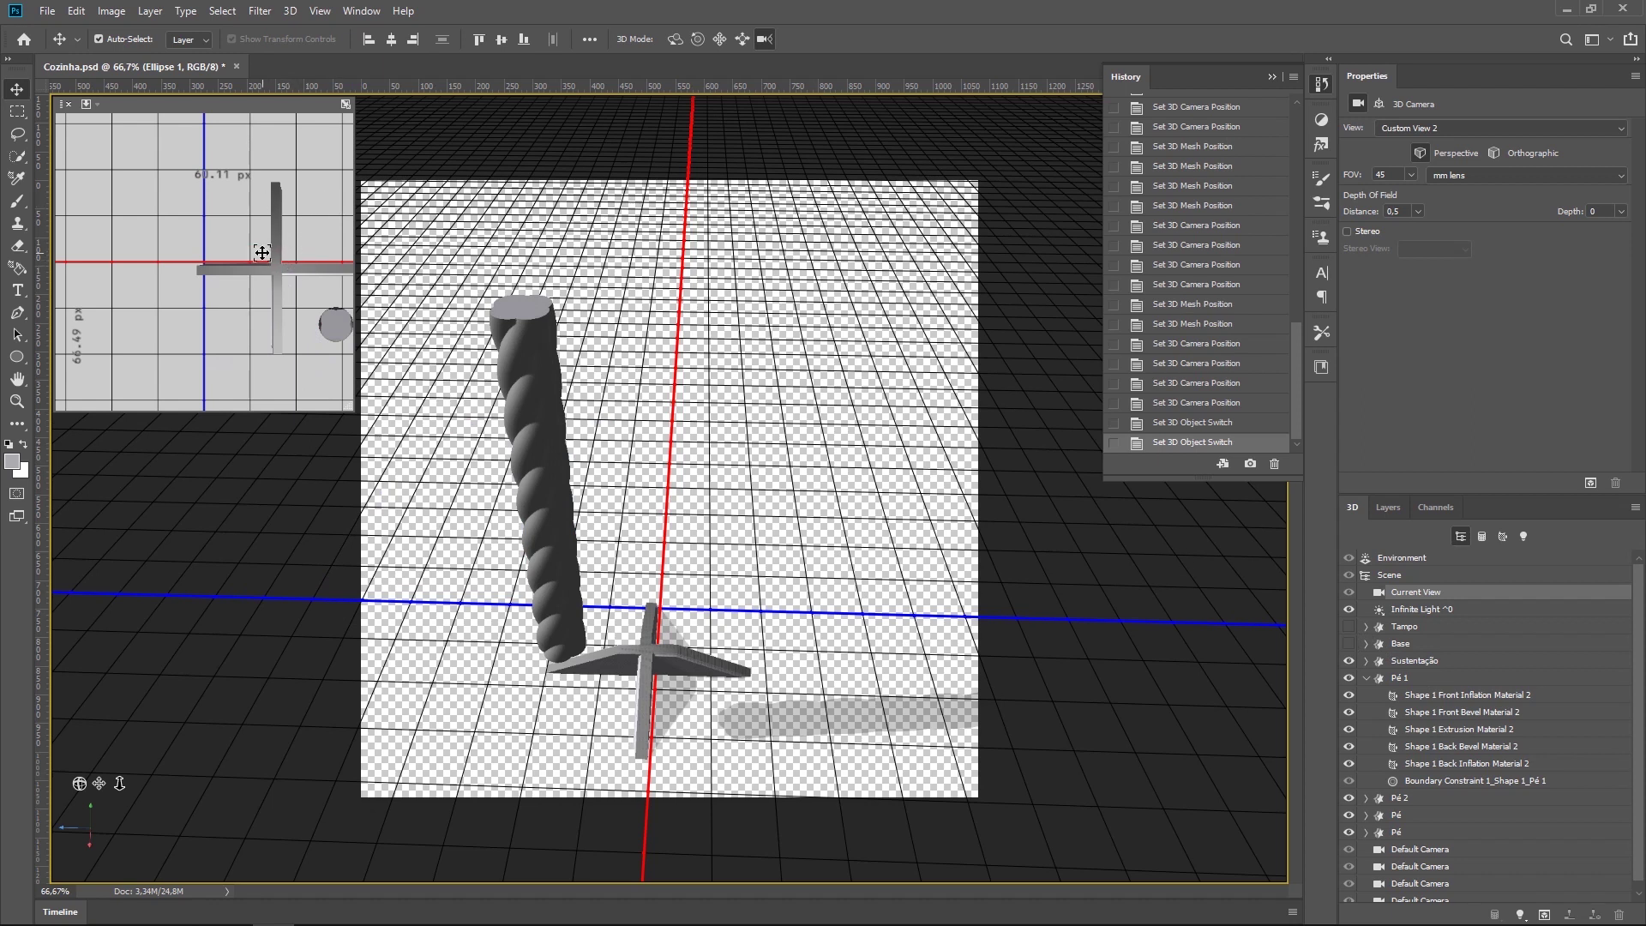
pyautogui.click(533, 413)
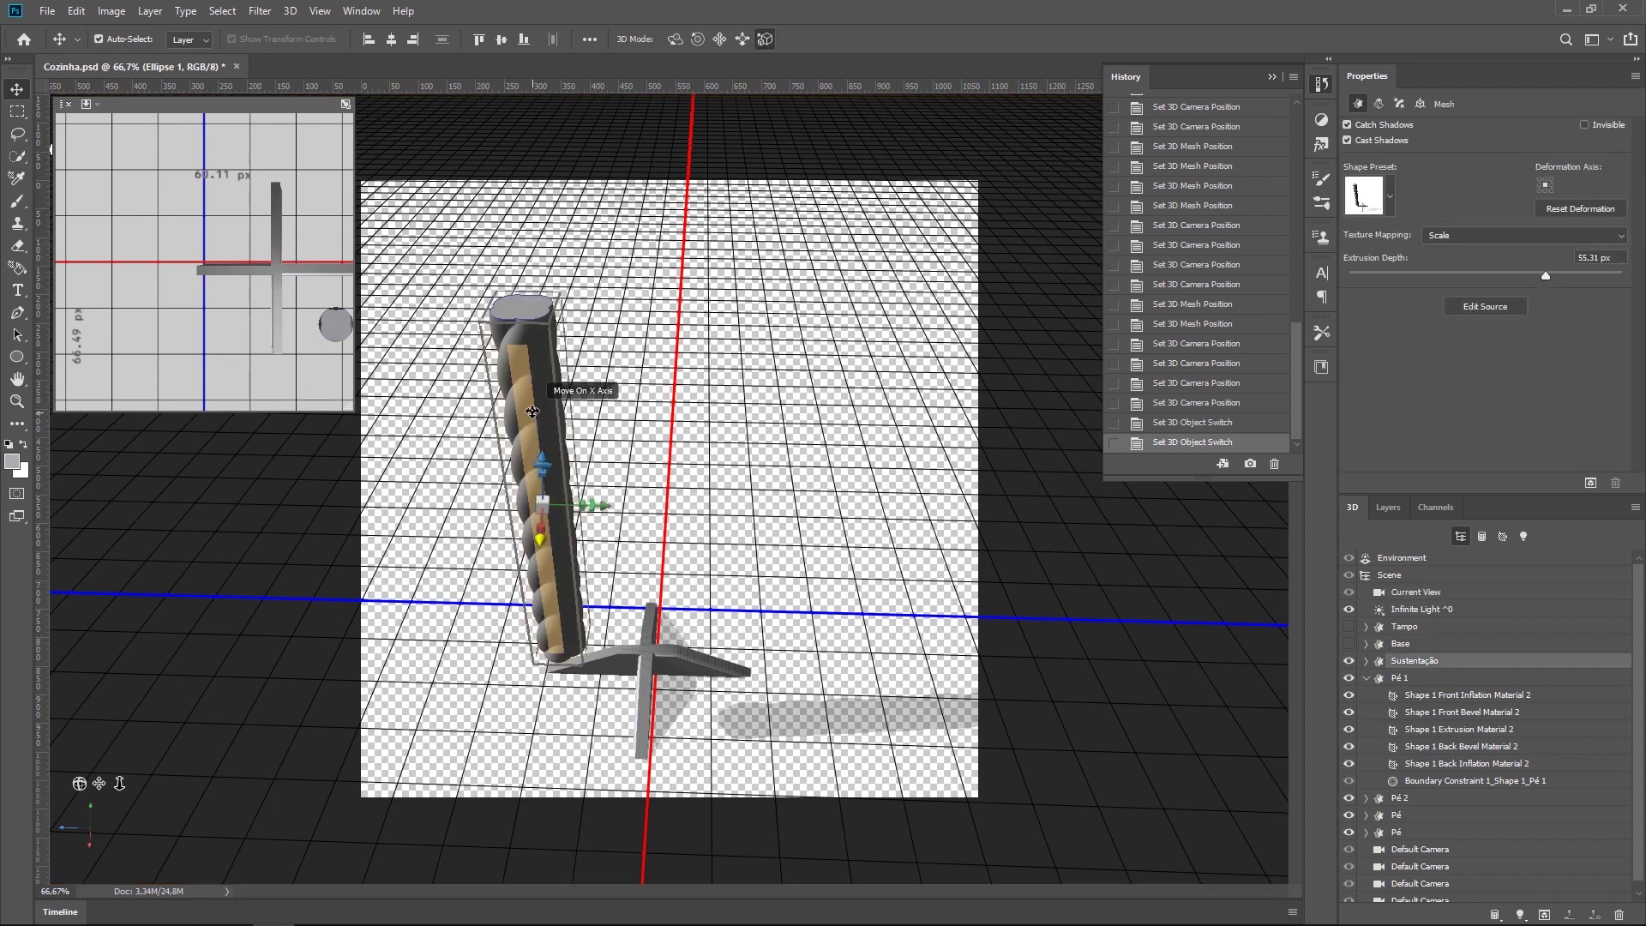
pyautogui.moveTo(619, 506)
pyautogui.mouseDown()
pyautogui.moveTo(688, 511)
pyautogui.moveTo(670, 468)
pyautogui.mouseUp()
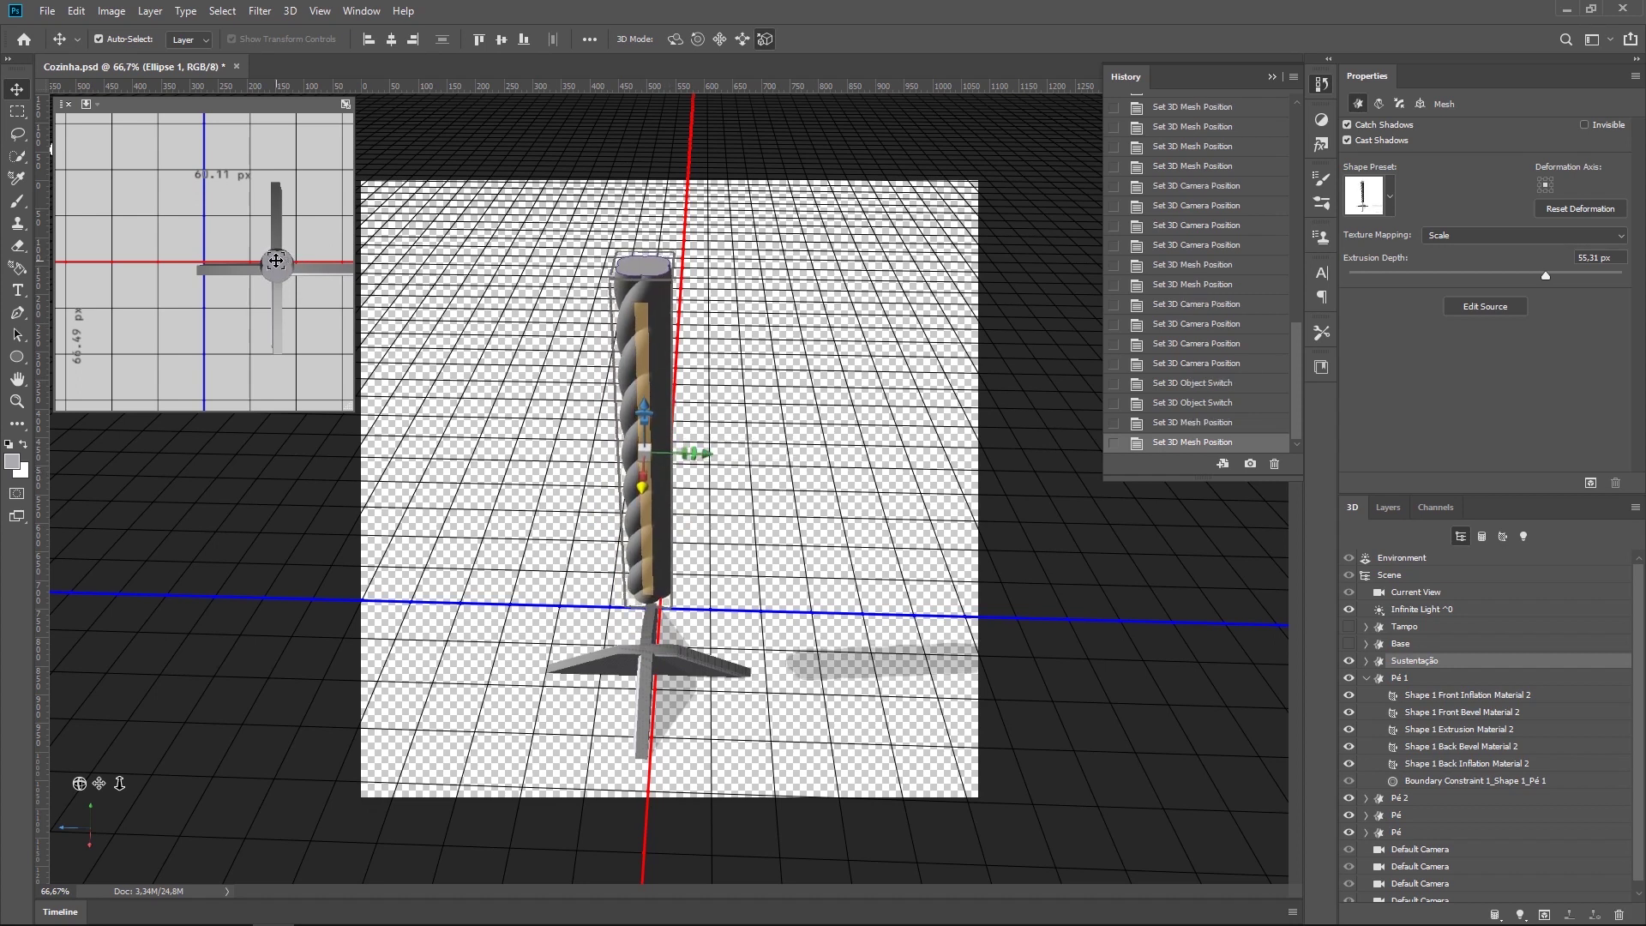
pyautogui.click(909, 544)
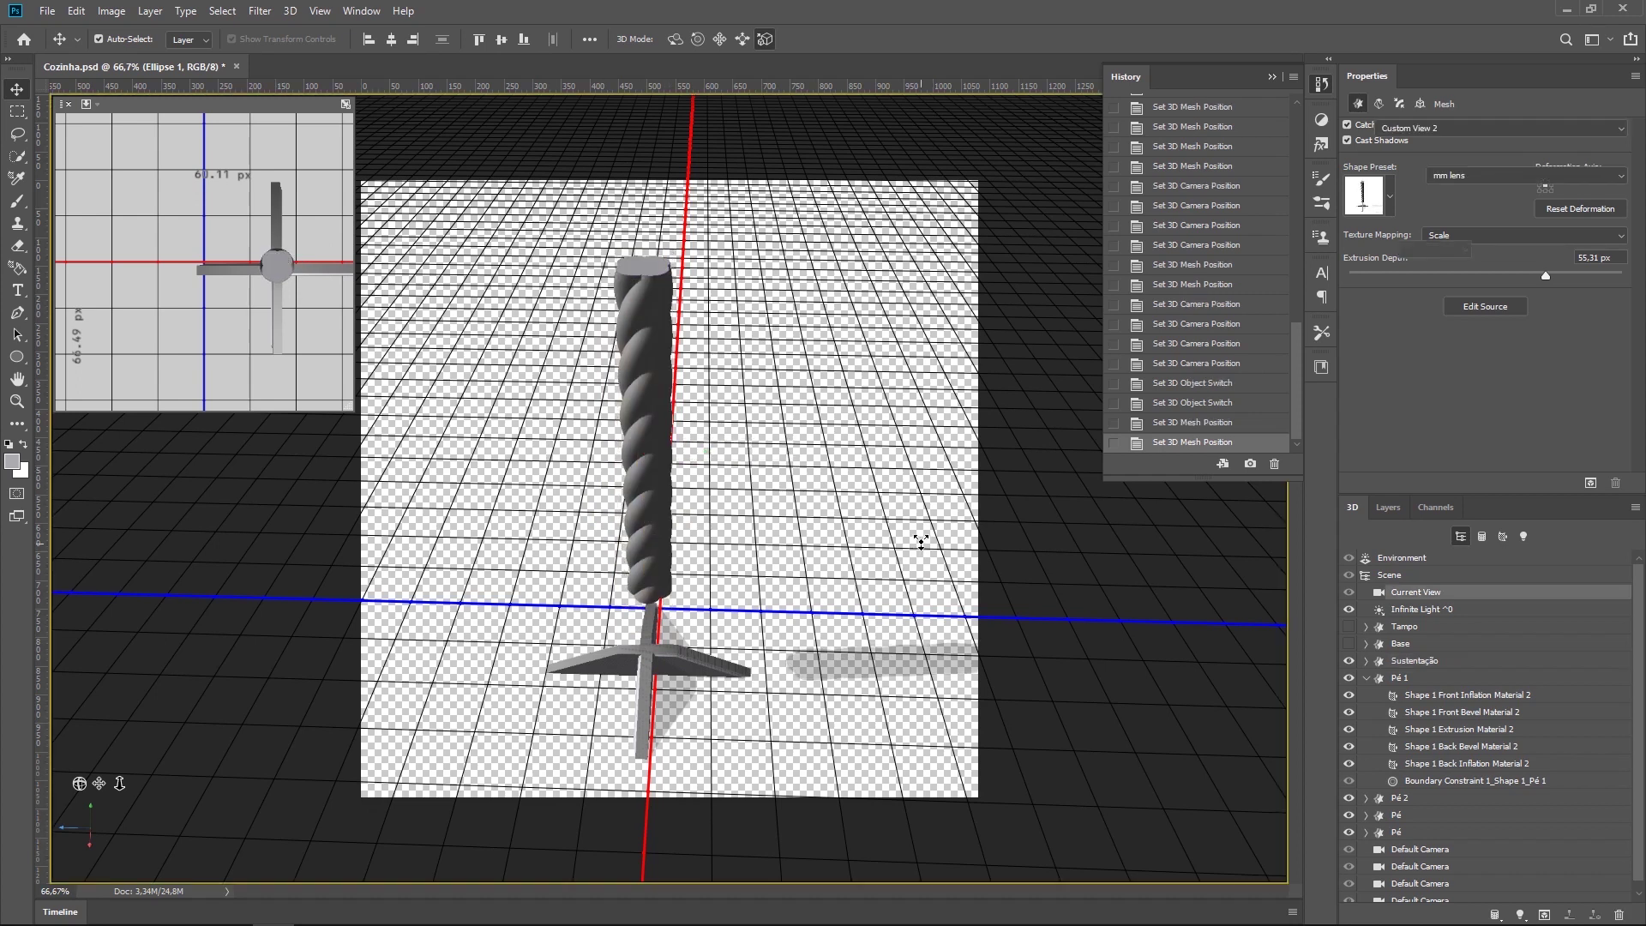
pyautogui.click(674, 38)
# Step: Scale the twisted column down with the gizmo and reposition it over the feet
pyautogui.moveTo(654, 557); pyautogui.dragTo(653, 435)
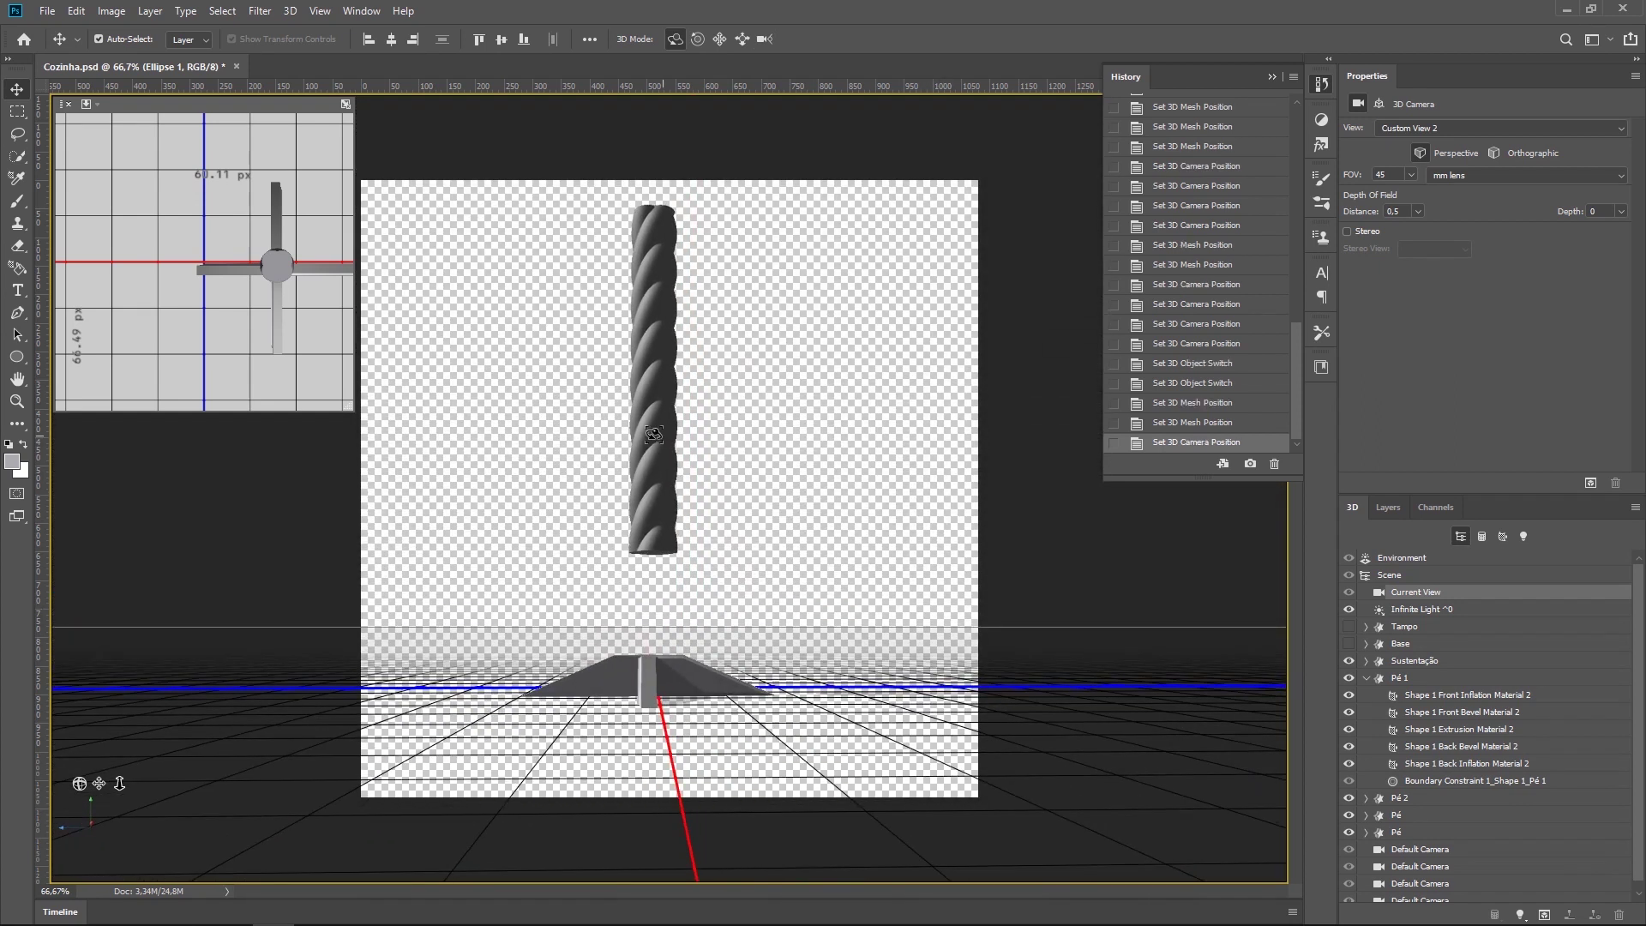
pyautogui.click(654, 435)
pyautogui.moveTo(652, 336); pyautogui.dragTo(653, 406)
pyautogui.moveTo(715, 474); pyautogui.dragTo(710, 474)
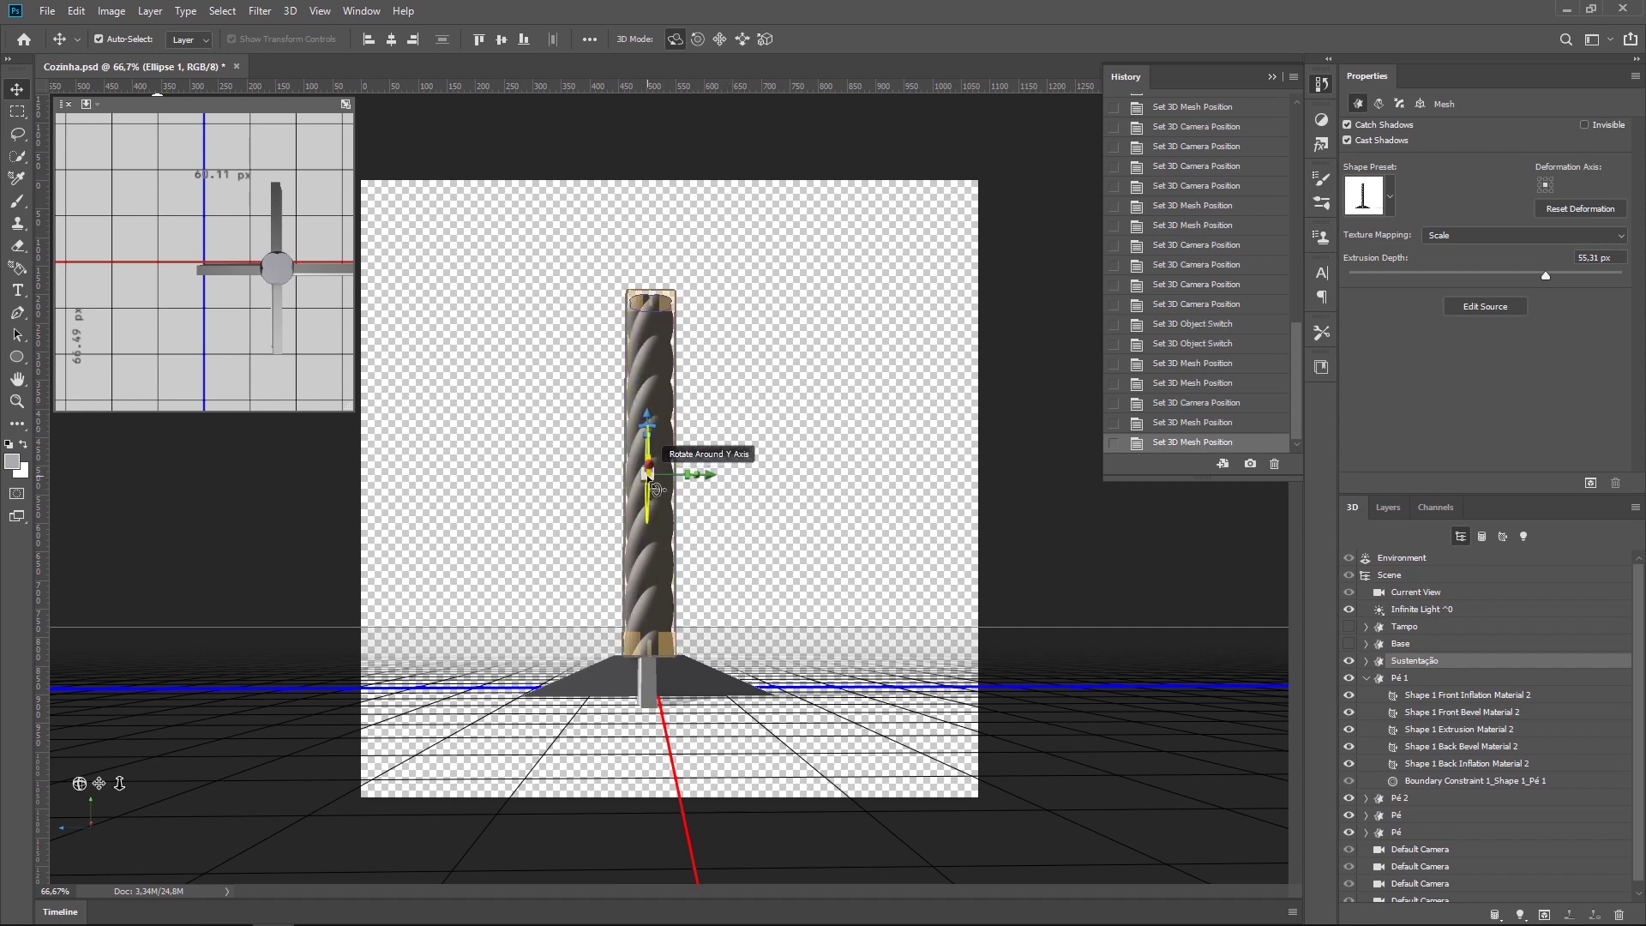
pyautogui.moveTo(652, 481); pyautogui.dragTo(639, 510)
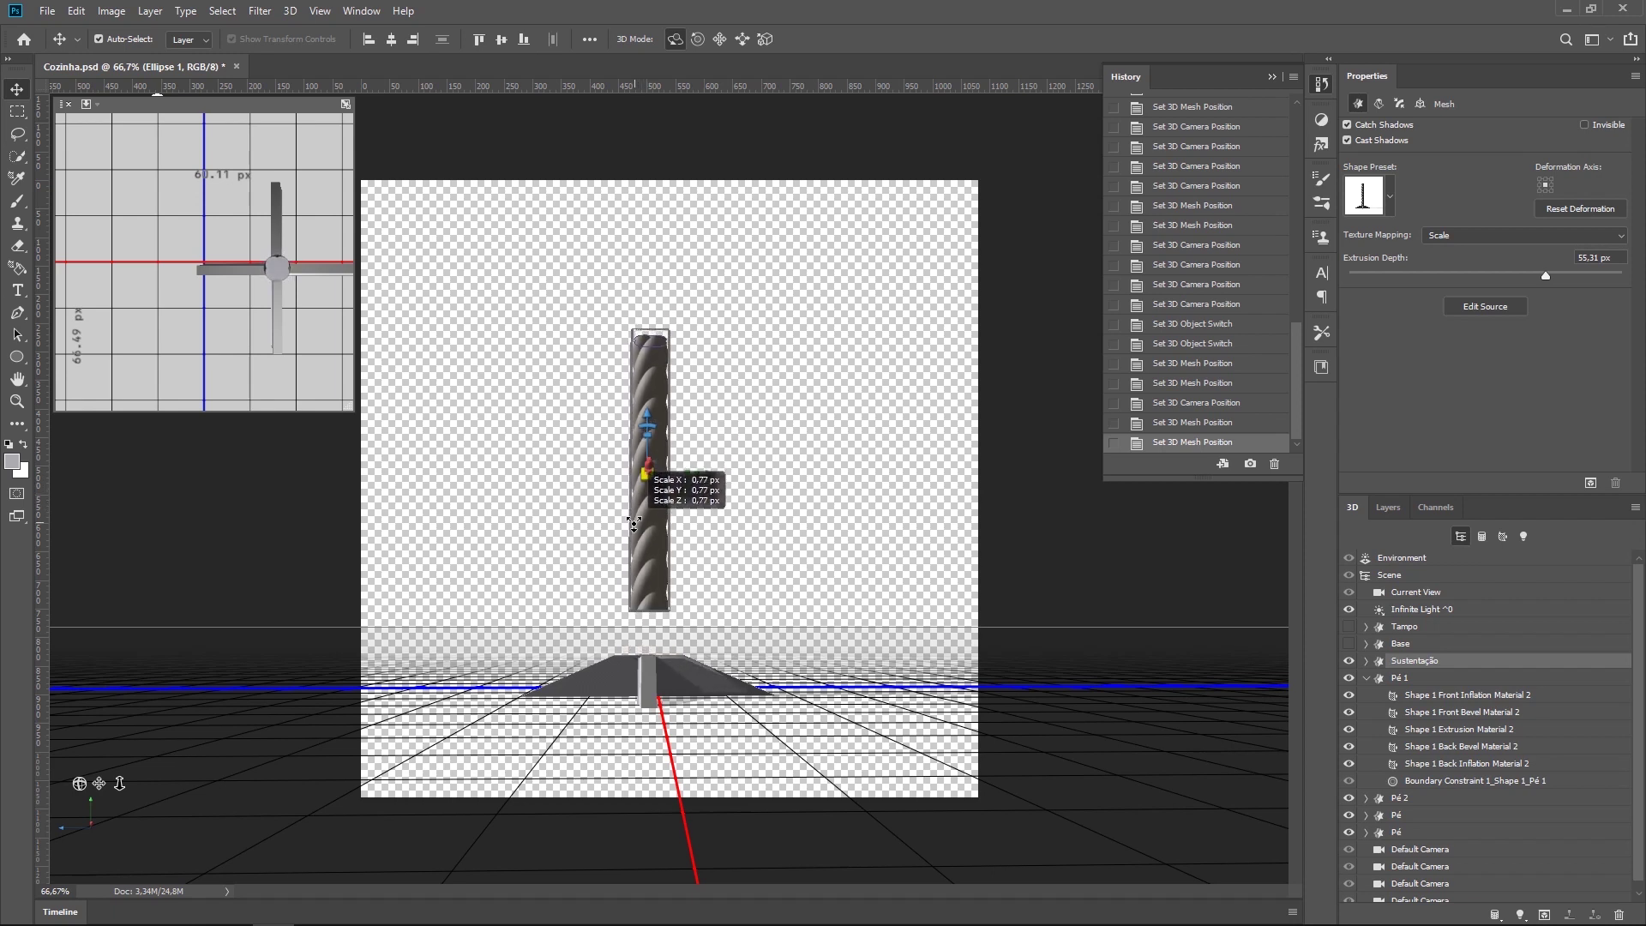
pyautogui.moveTo(639, 510); pyautogui.dragTo(636, 516)
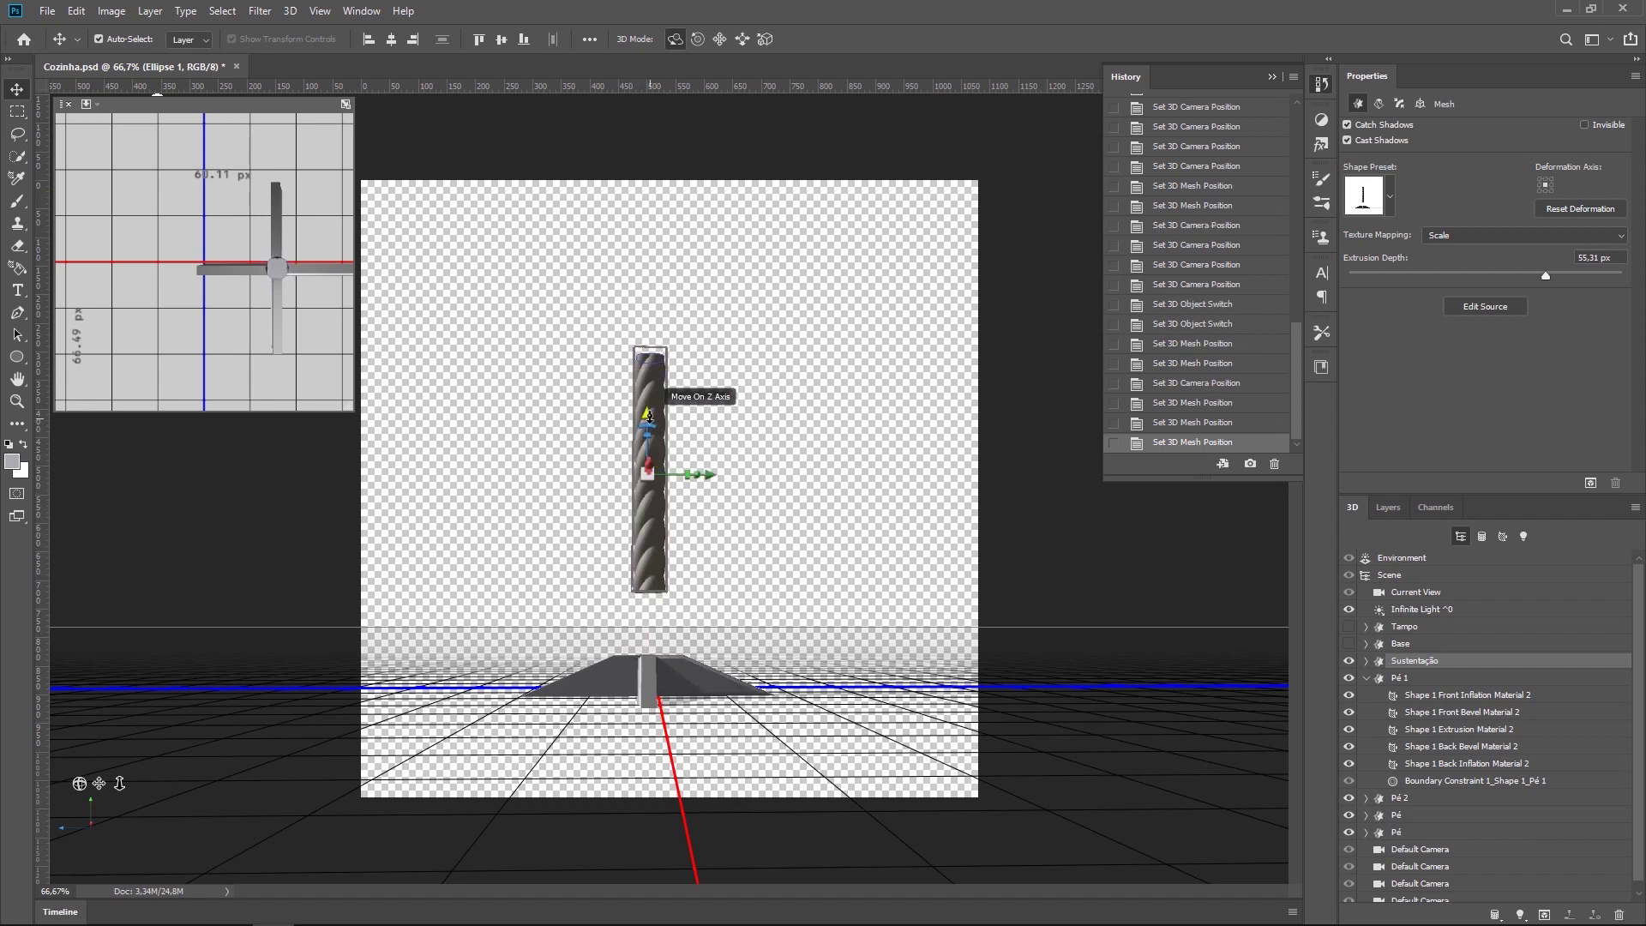
pyautogui.moveTo(649, 410)
pyautogui.mouseDown()
pyautogui.moveTo(646, 506)
pyautogui.moveTo(647, 455)
pyautogui.moveTo(648, 471)
pyautogui.mouseUp()
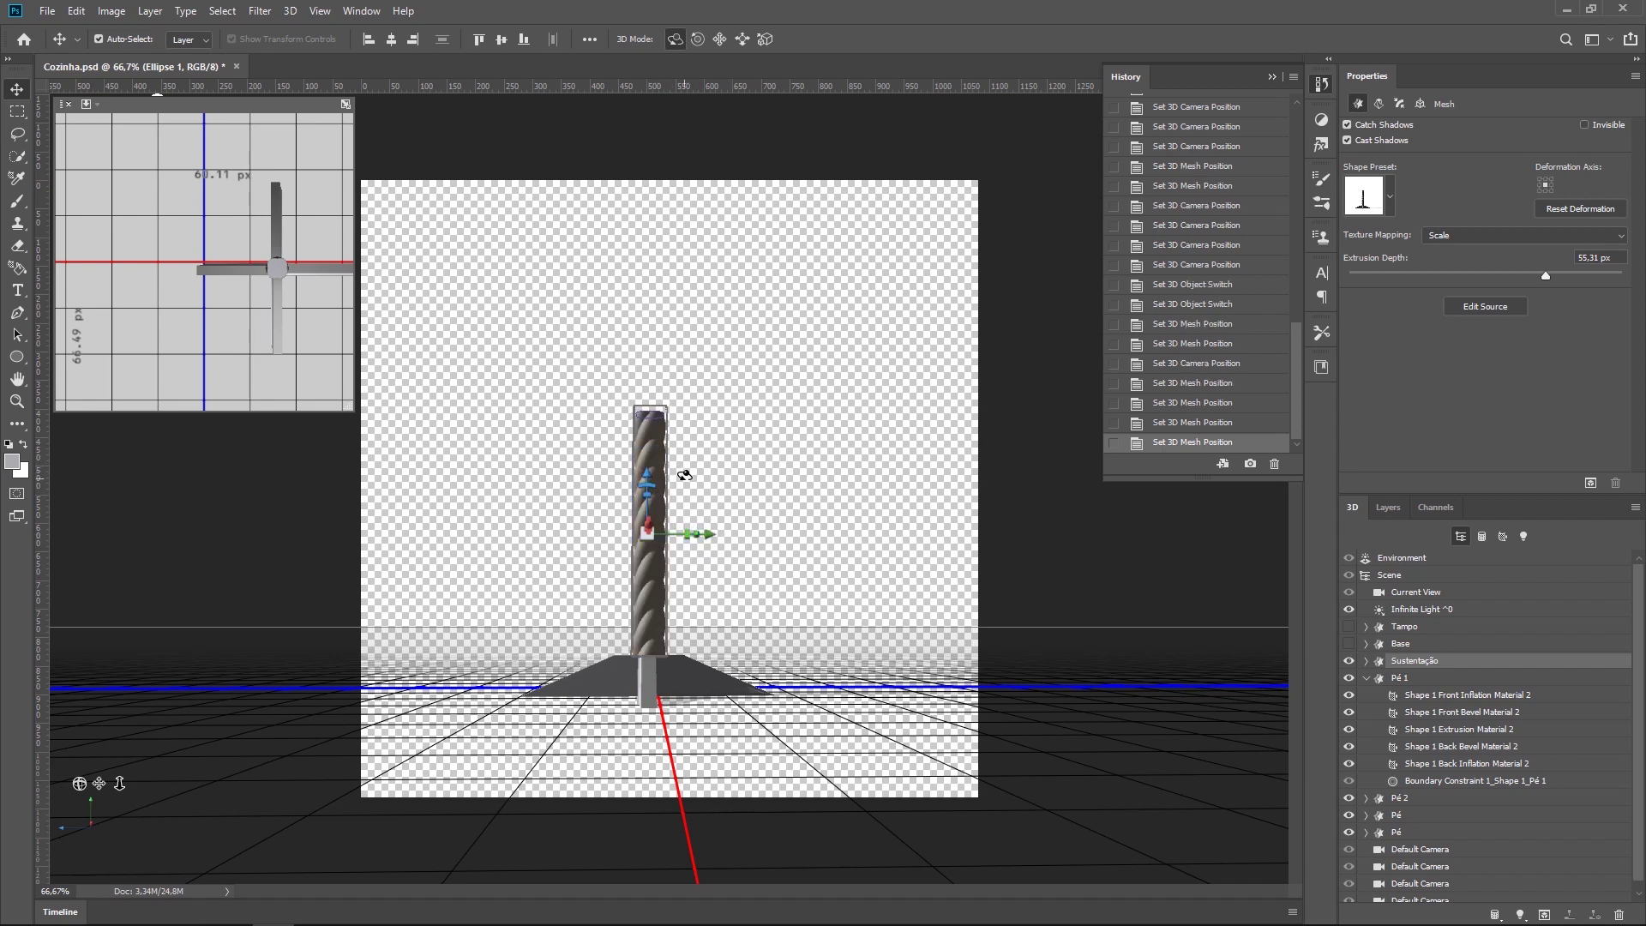
pyautogui.moveTo(647, 471); pyautogui.dragTo(655, 435)
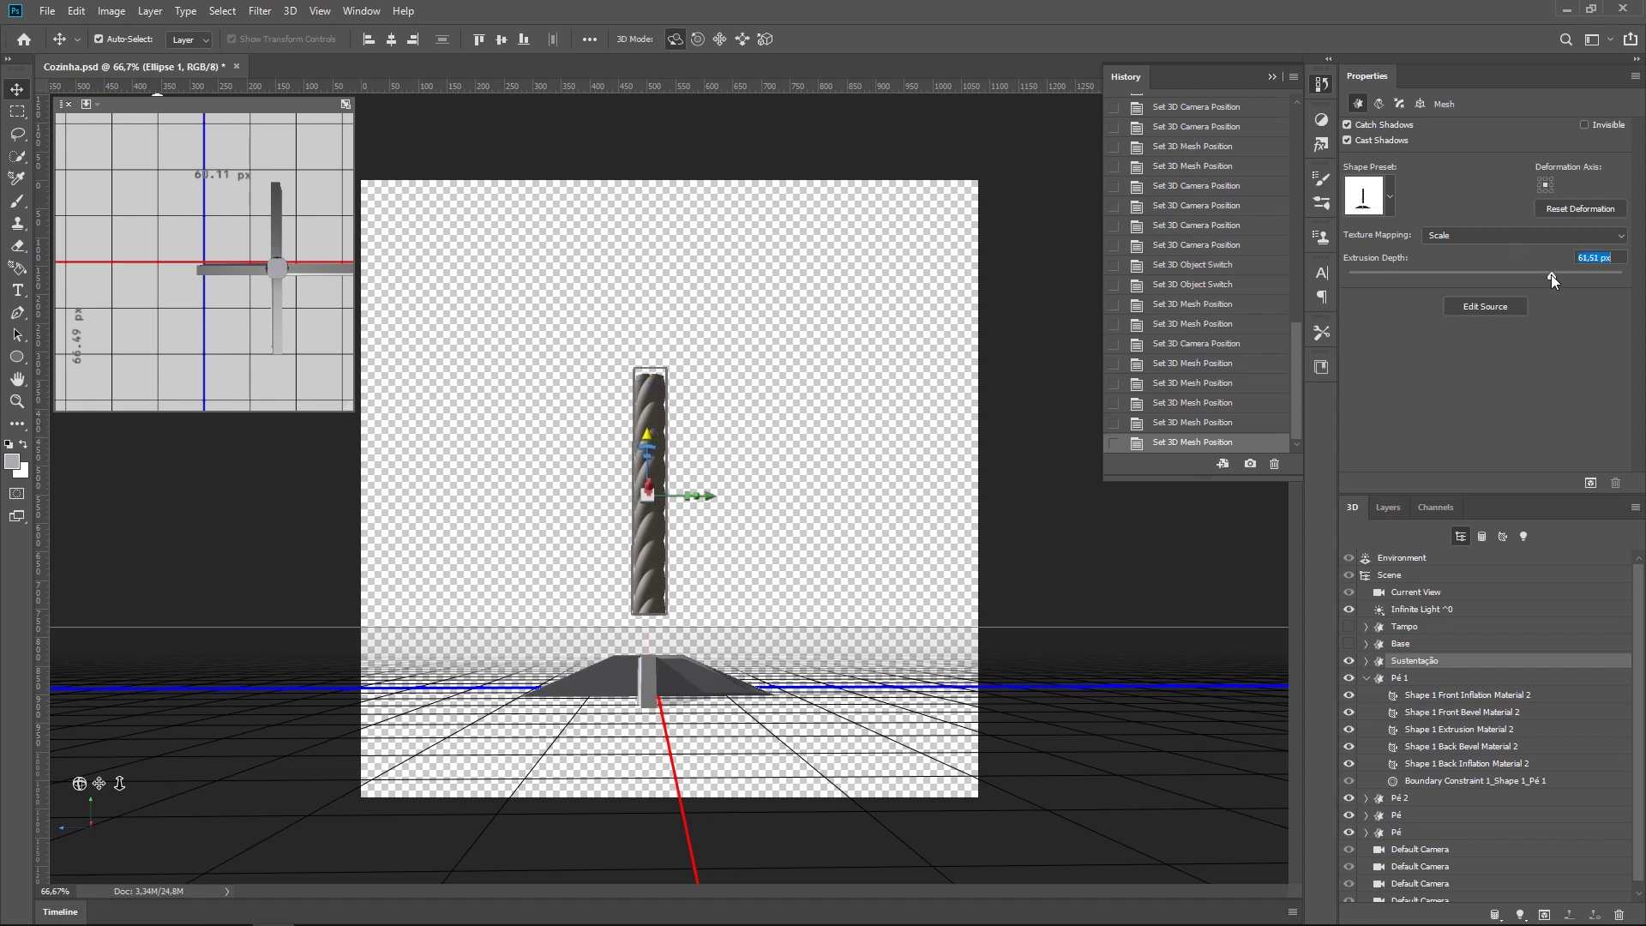
# Step: Raise the column's extrusion depth to about 63 px, add more twist, and set it on the feet
pyautogui.moveTo(1552, 276); pyautogui.dragTo(1547, 255)
pyautogui.click(1386, 101)
pyautogui.click(790, 518)
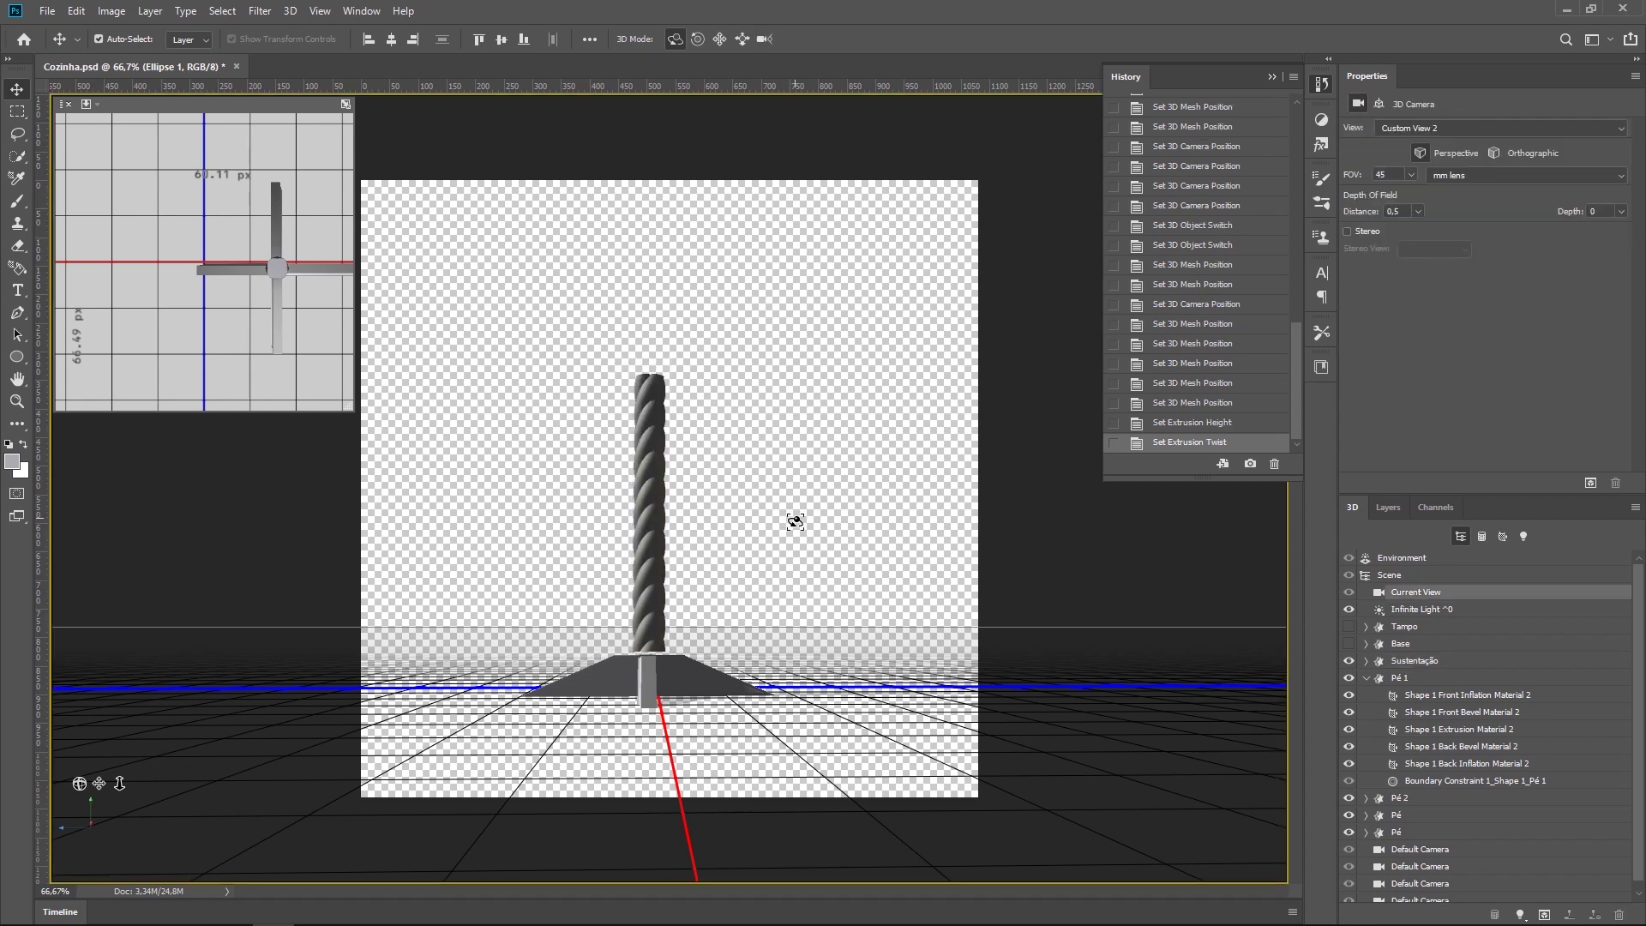
pyautogui.click(645, 463)
pyautogui.moveTo(645, 463); pyautogui.dragTo(647, 455)
pyautogui.click(830, 486)
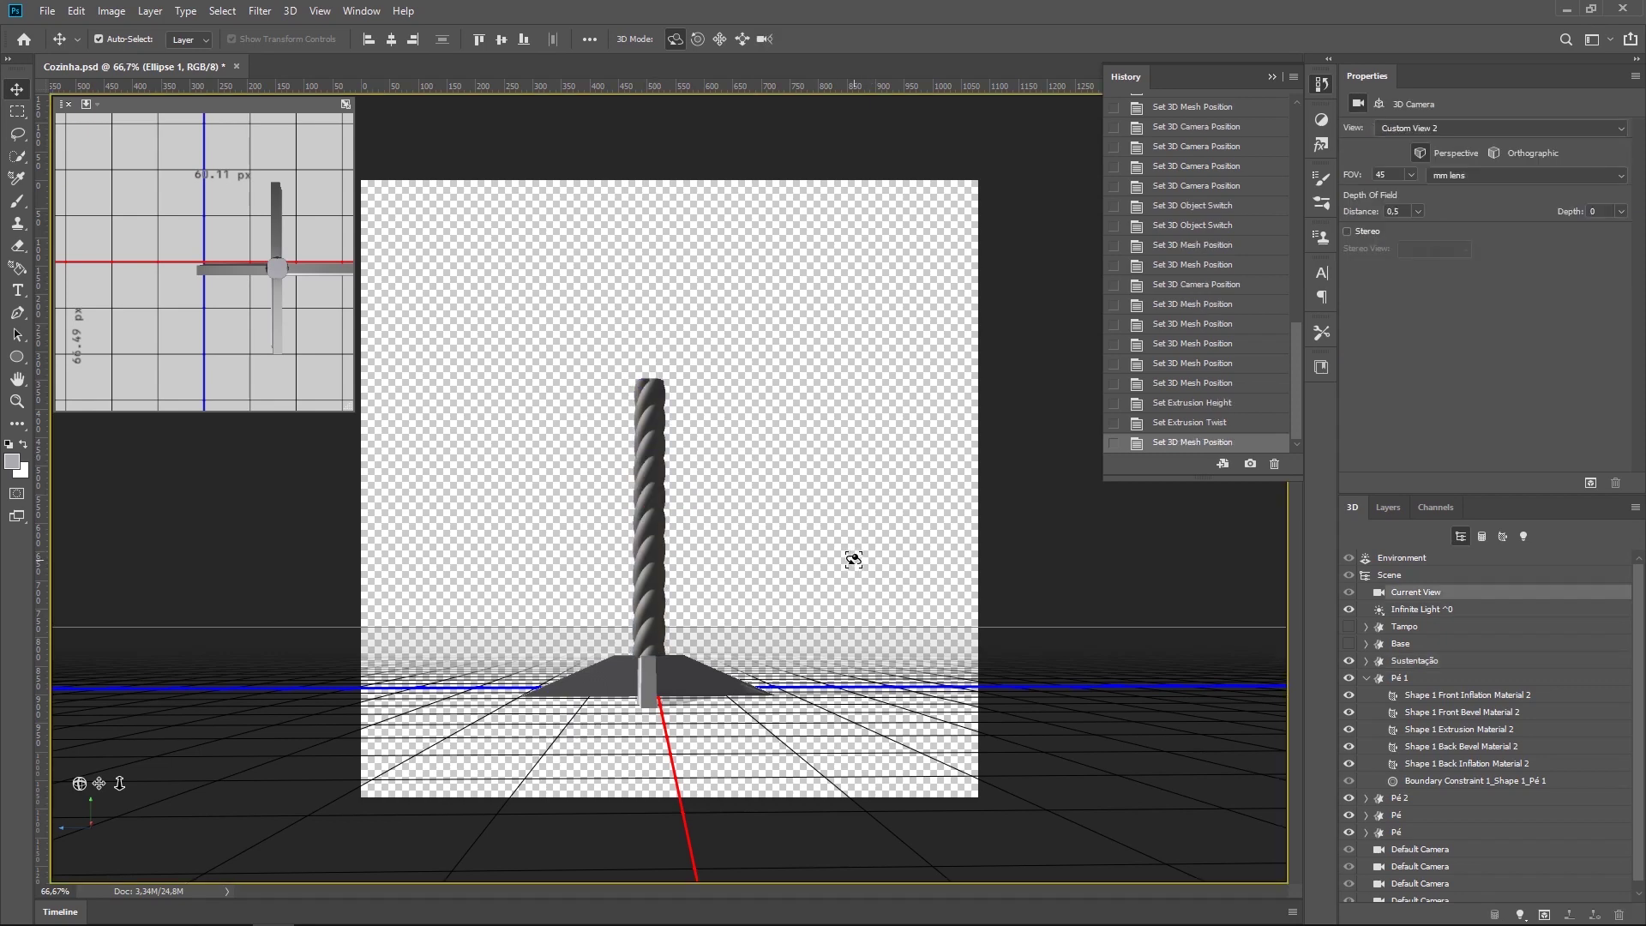
pyautogui.moveTo(853, 558); pyautogui.dragTo(1040, 627)
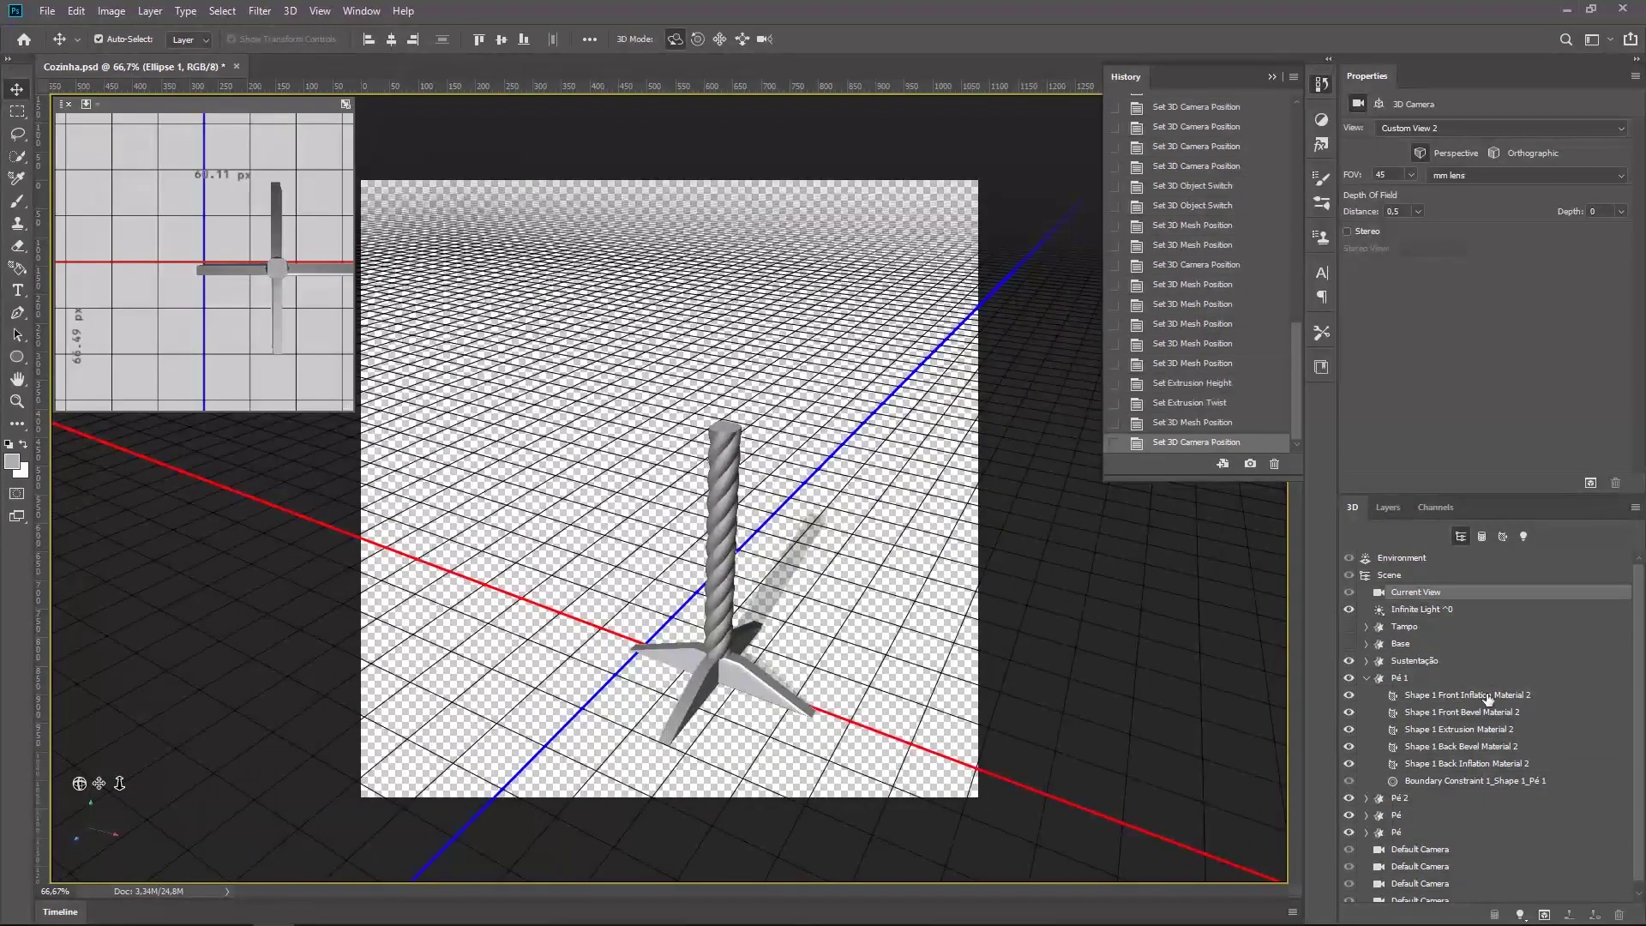
# Step: Show Base, drag it onto the column top, then make the Tampo tabletop visible again
pyautogui.click(1367, 678)
pyautogui.click(1349, 644)
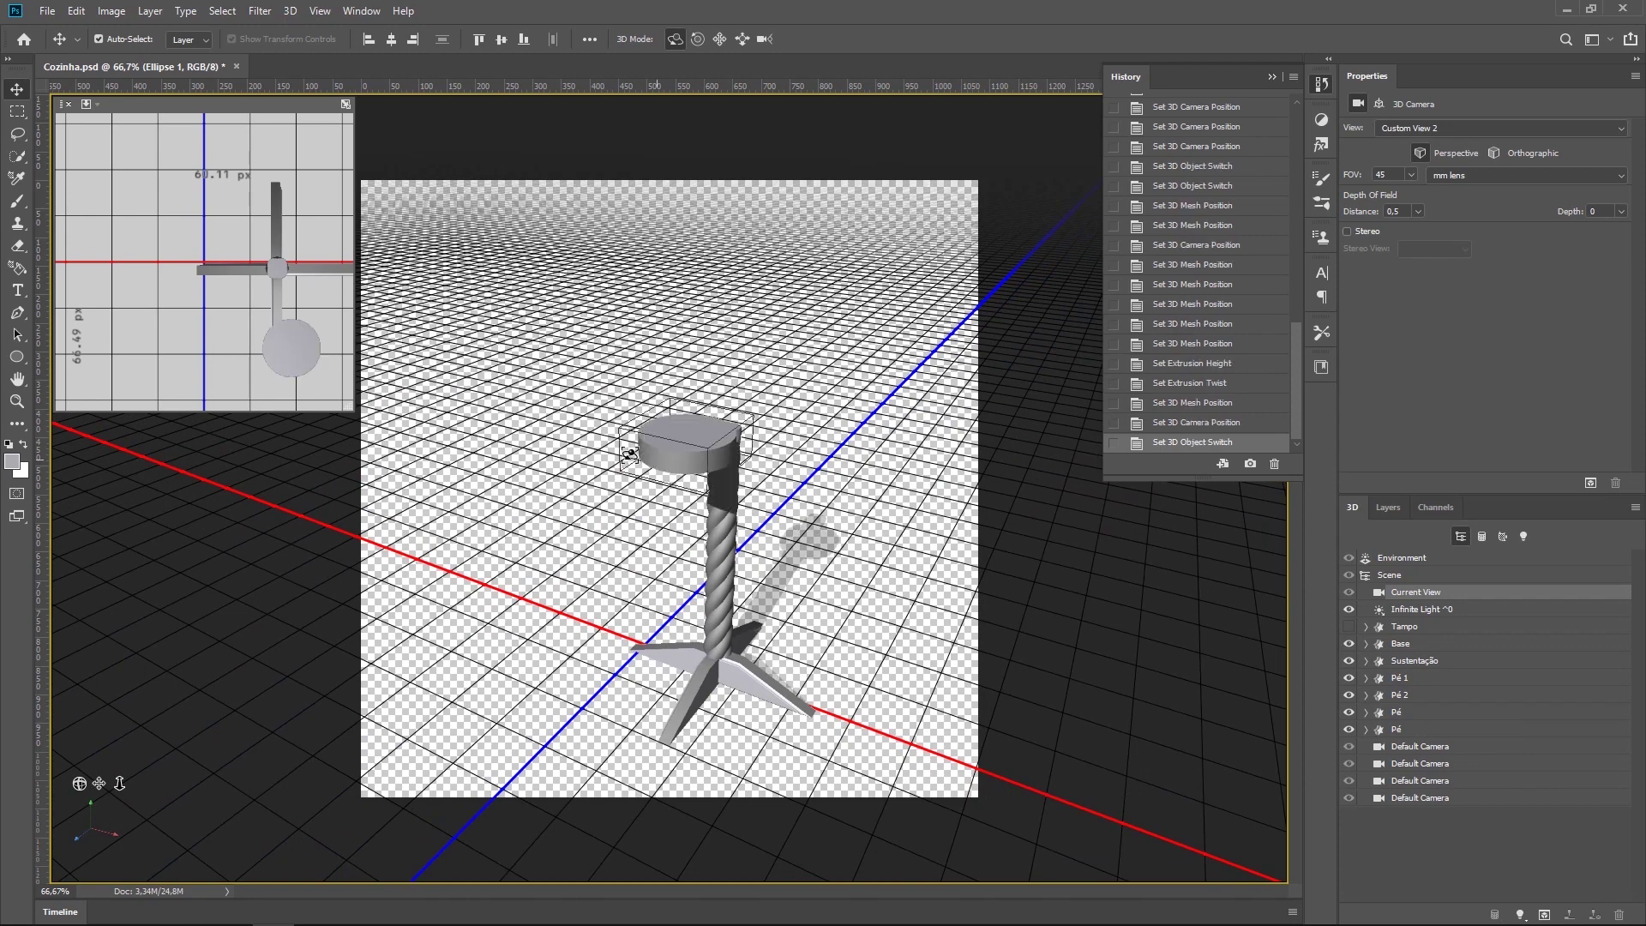
pyautogui.moveTo(889, 581); pyautogui.dragTo(857, 429)
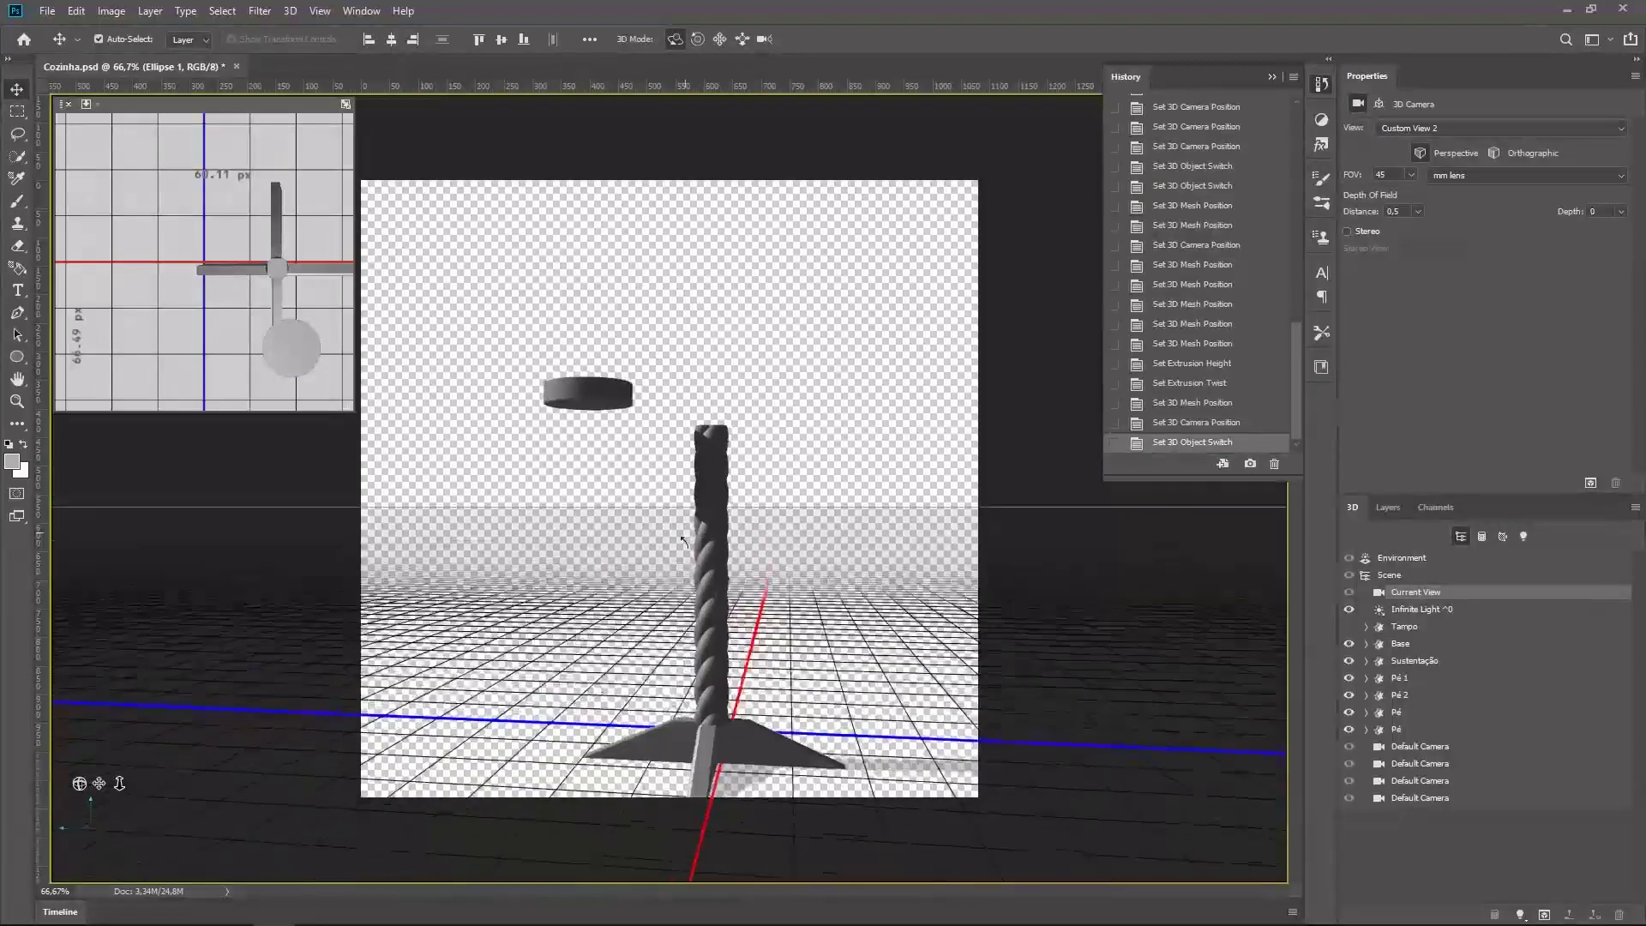
pyautogui.click(588, 395)
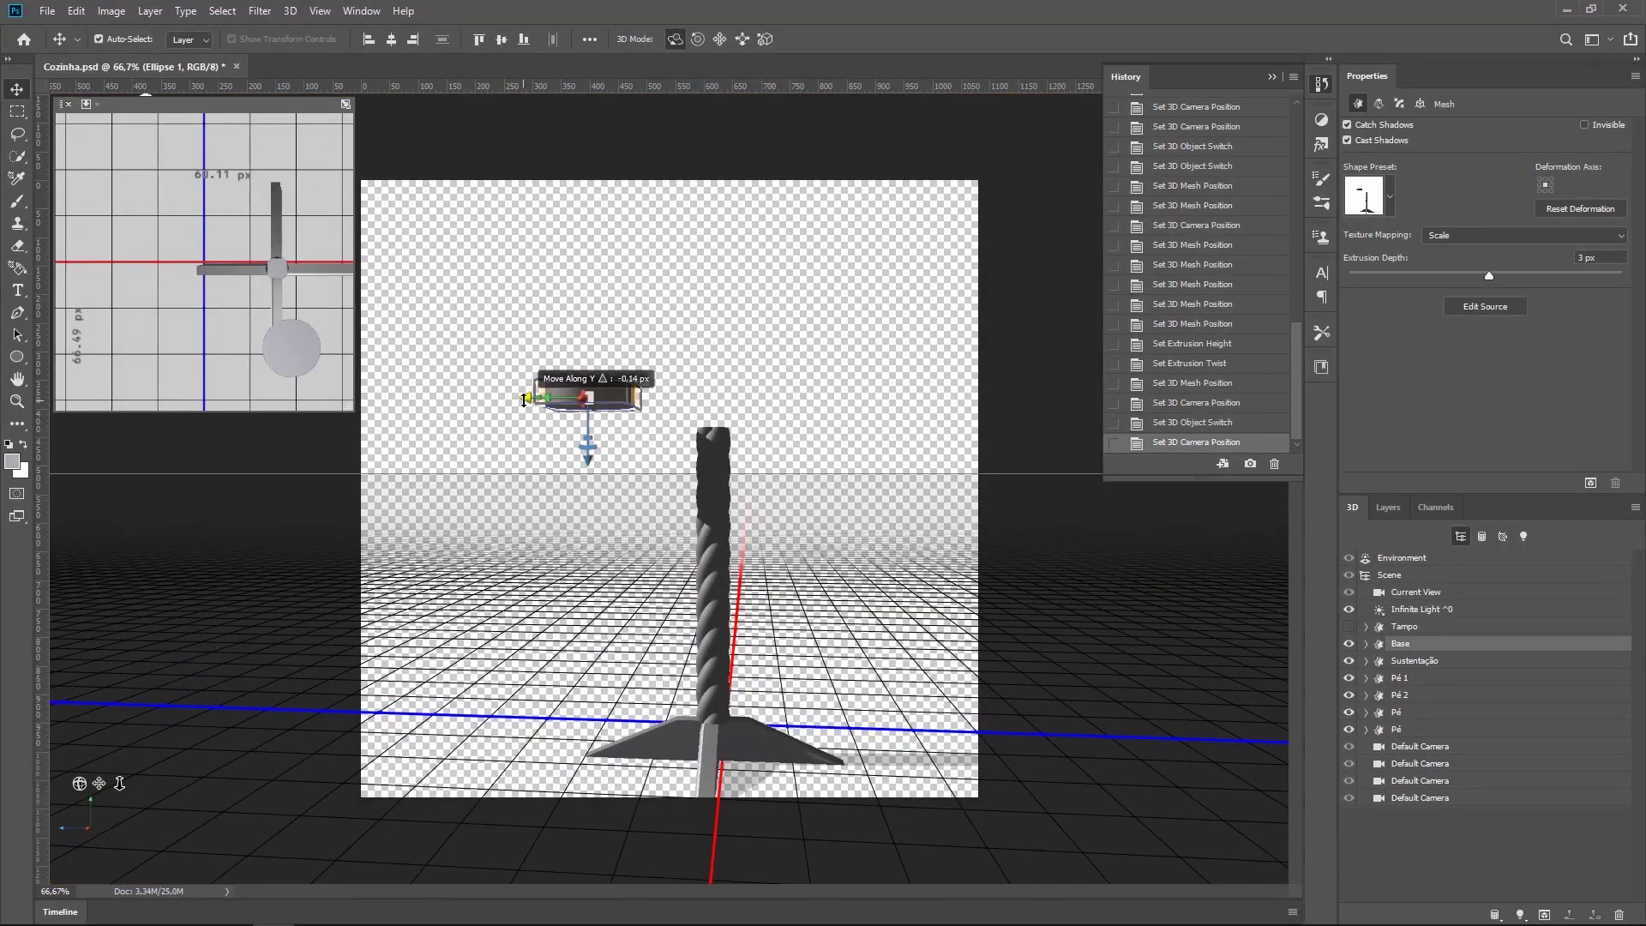
pyautogui.moveTo(631, 398); pyautogui.dragTo(627, 408)
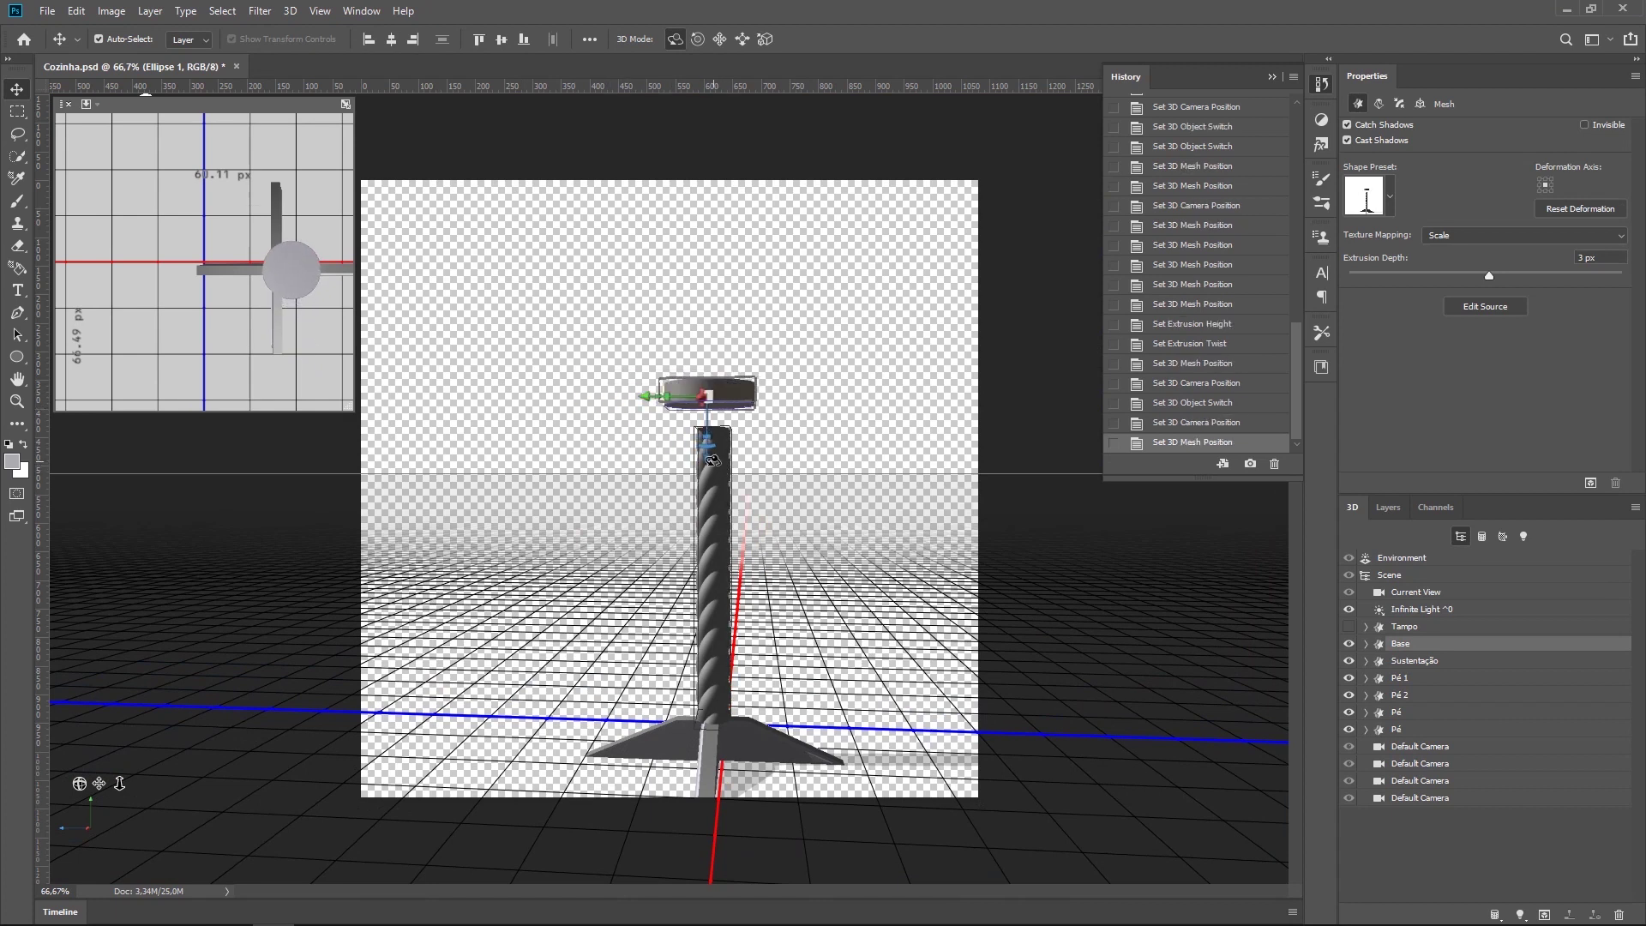
pyautogui.moveTo(707, 452); pyautogui.dragTo(707, 474)
pyautogui.moveTo(644, 421); pyautogui.dragTo(721, 392)
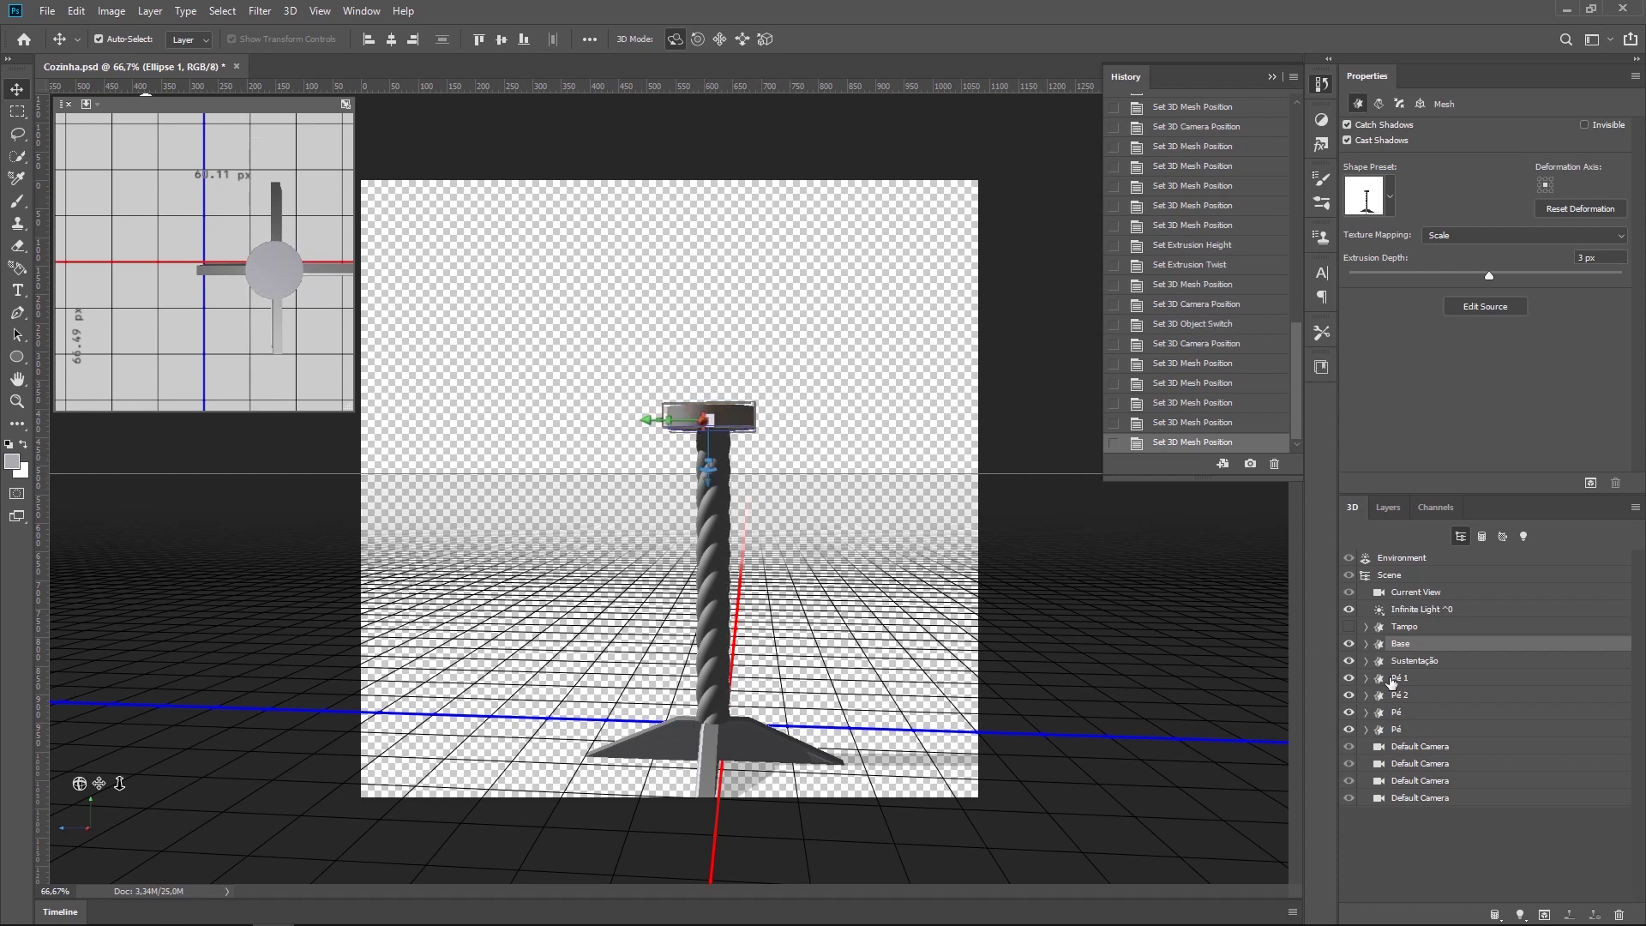
pyautogui.click(1353, 630)
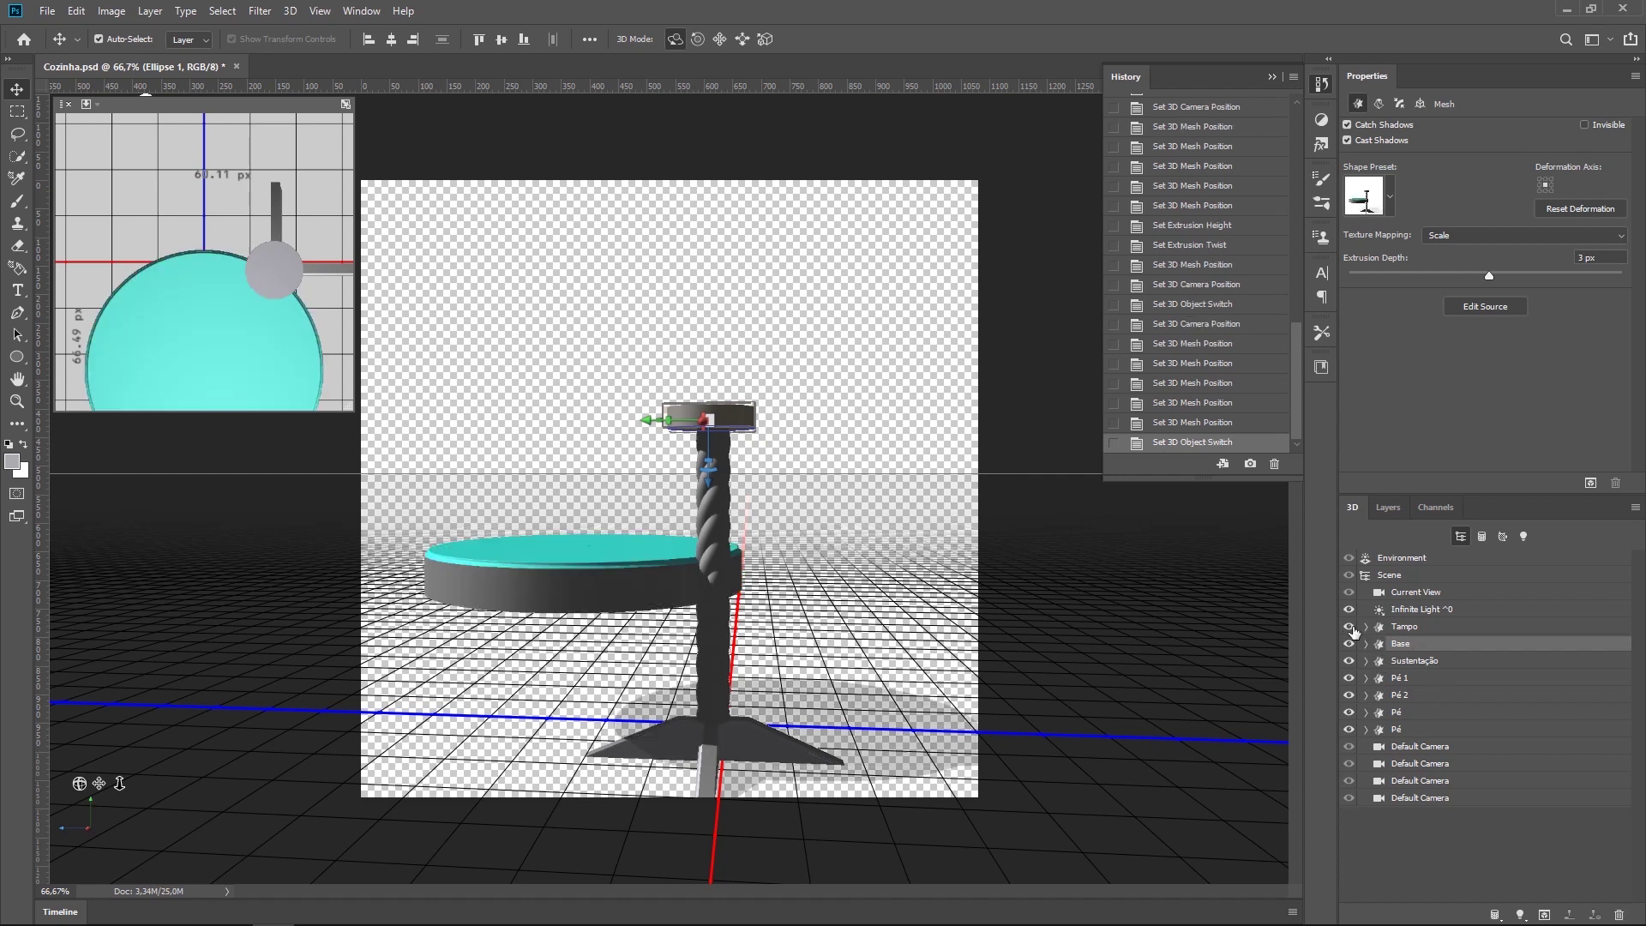
# Step: Lift the Tampo tabletop above the column top and slide it sideways over the column
pyautogui.click(1422, 629)
pyautogui.moveTo(584, 512); pyautogui.dragTo(609, 324)
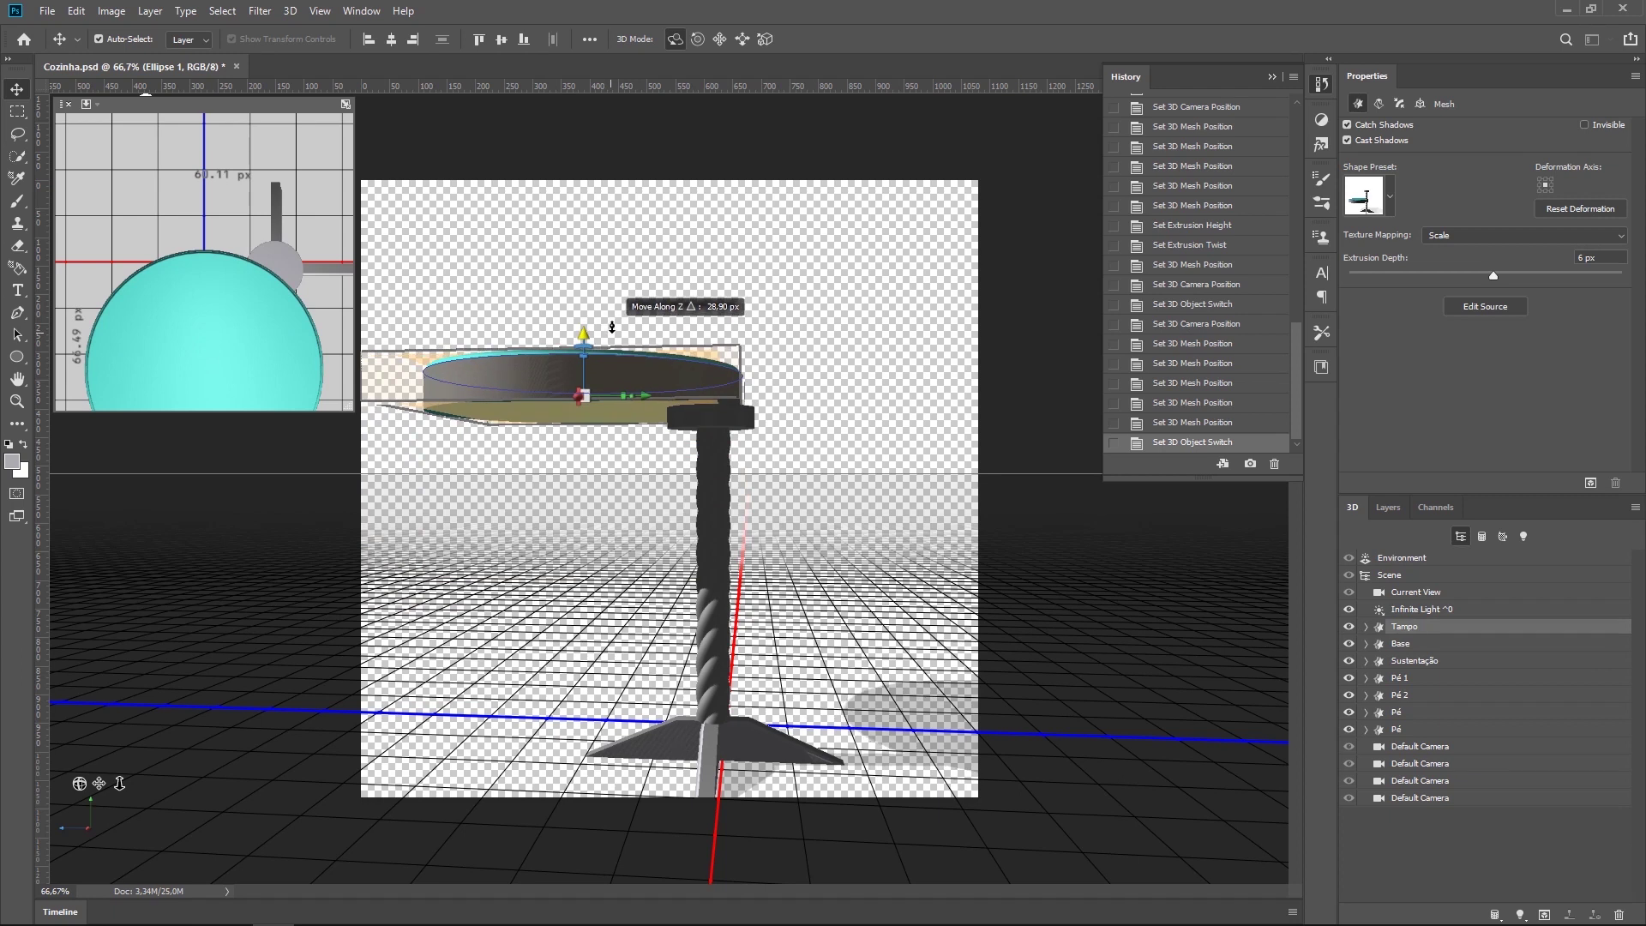
pyautogui.moveTo(609, 324); pyautogui.dragTo(610, 336)
pyautogui.moveTo(643, 397); pyautogui.dragTo(769, 399)
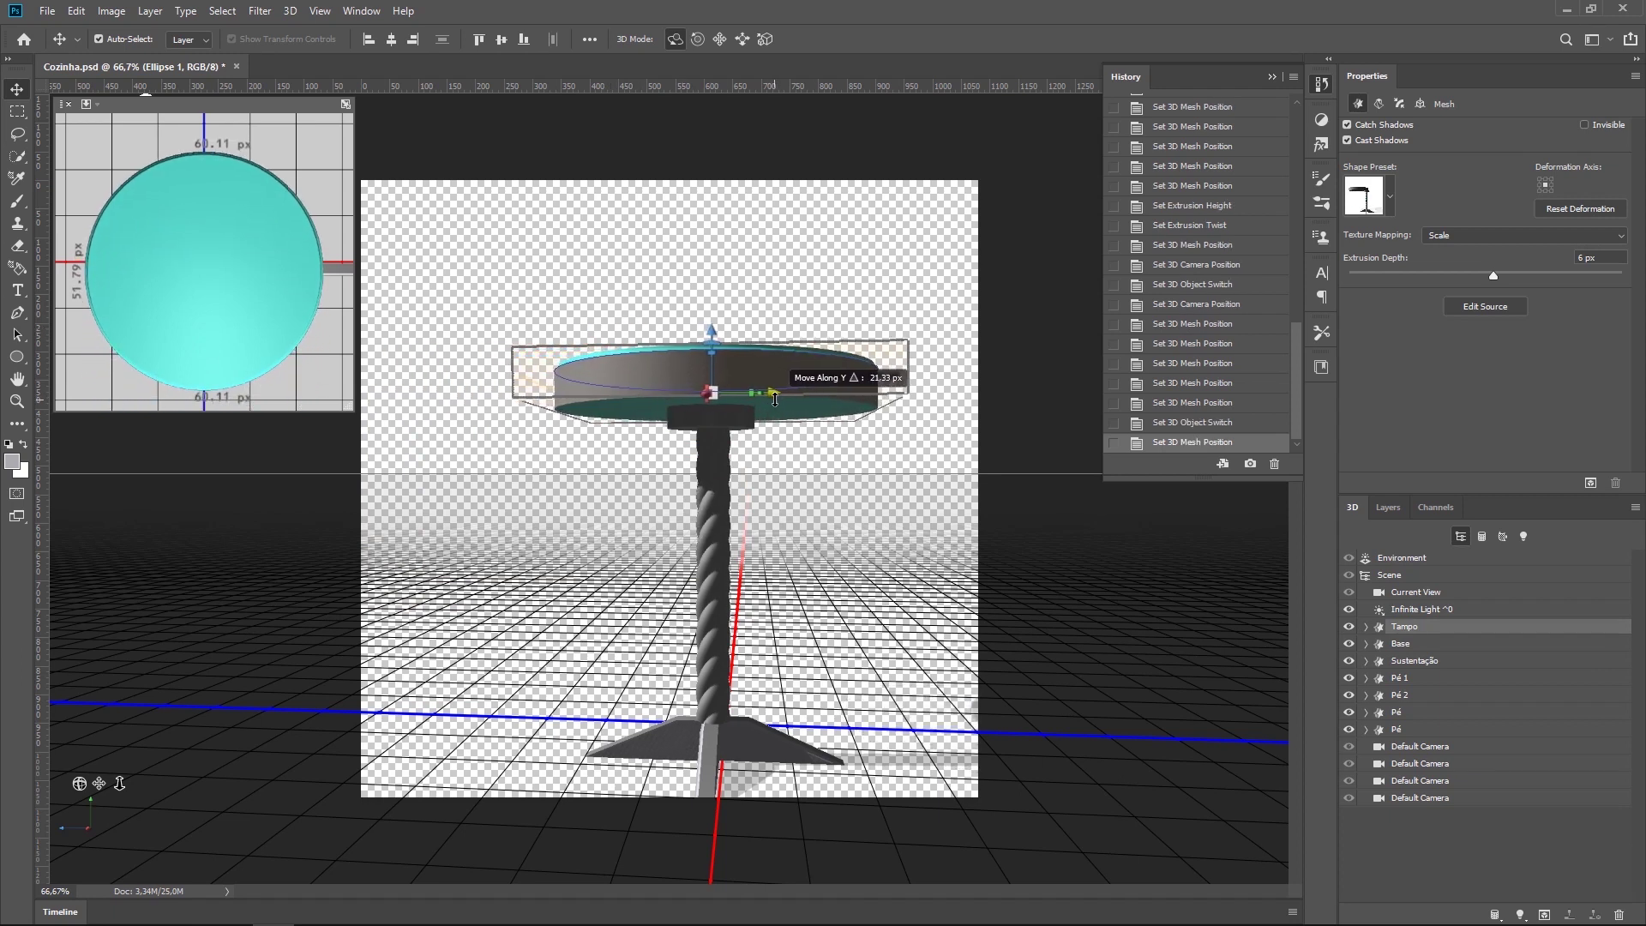
pyautogui.moveTo(769, 399); pyautogui.dragTo(623, 445)
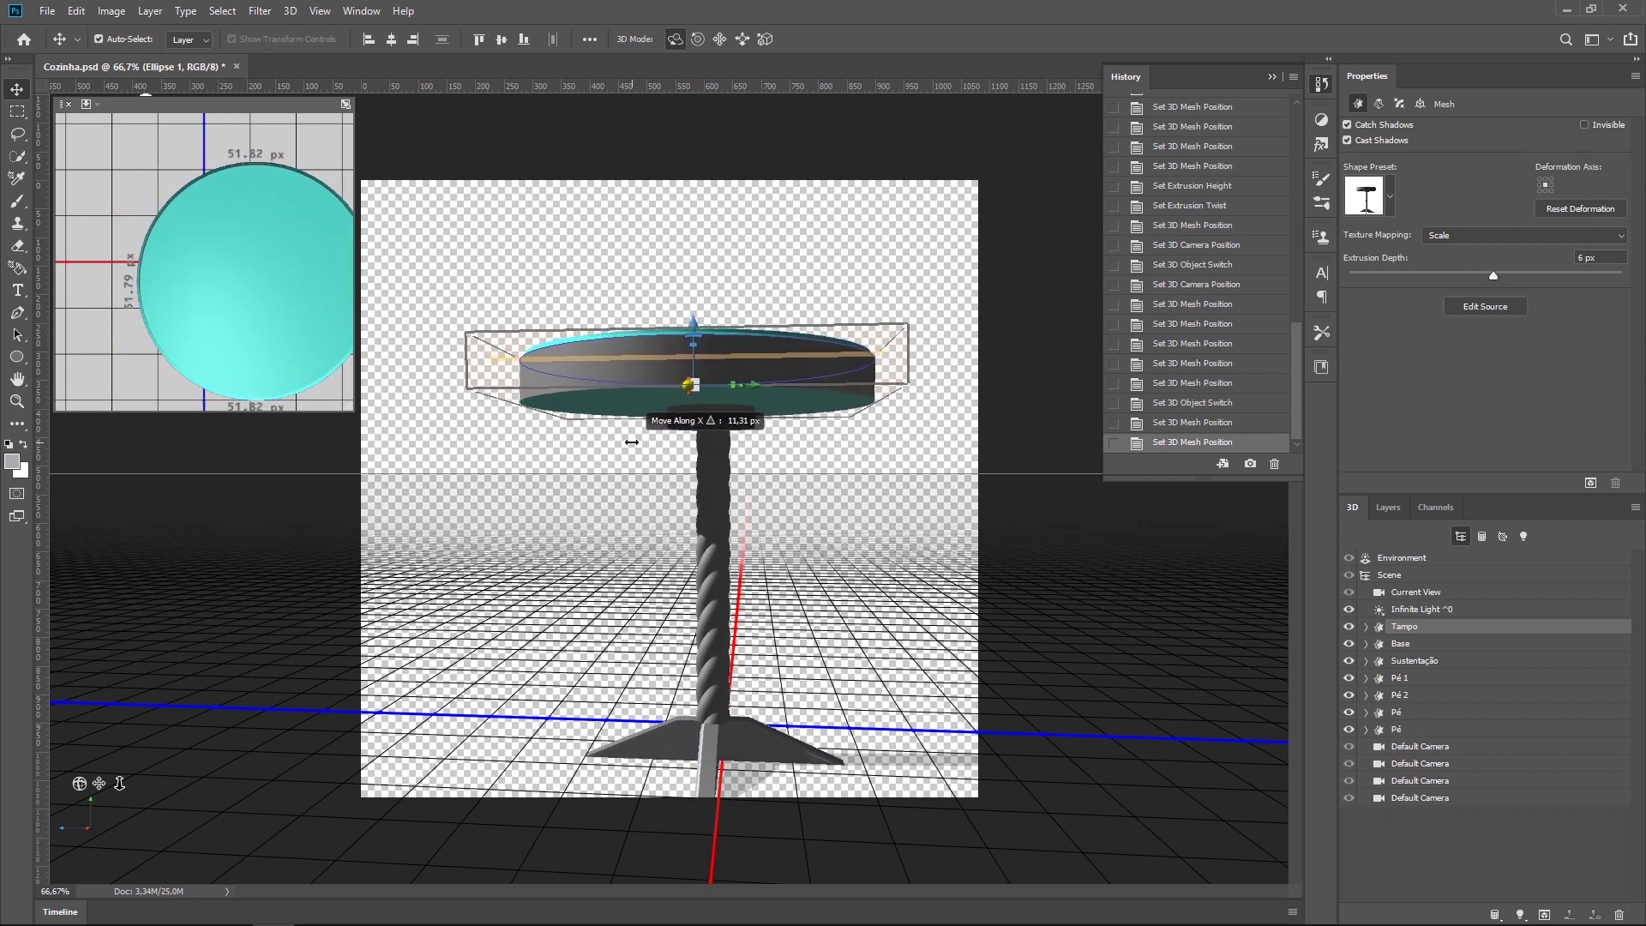
# Step: Orbit around the table to check the tabletop, undoing an accidental tabletop rotation
pyautogui.moveTo(882, 459)
pyautogui.mouseDown()
pyautogui.moveTo(940, 628)
pyautogui.moveTo(519, 548)
pyautogui.moveTo(549, 446)
pyautogui.mouseUp()
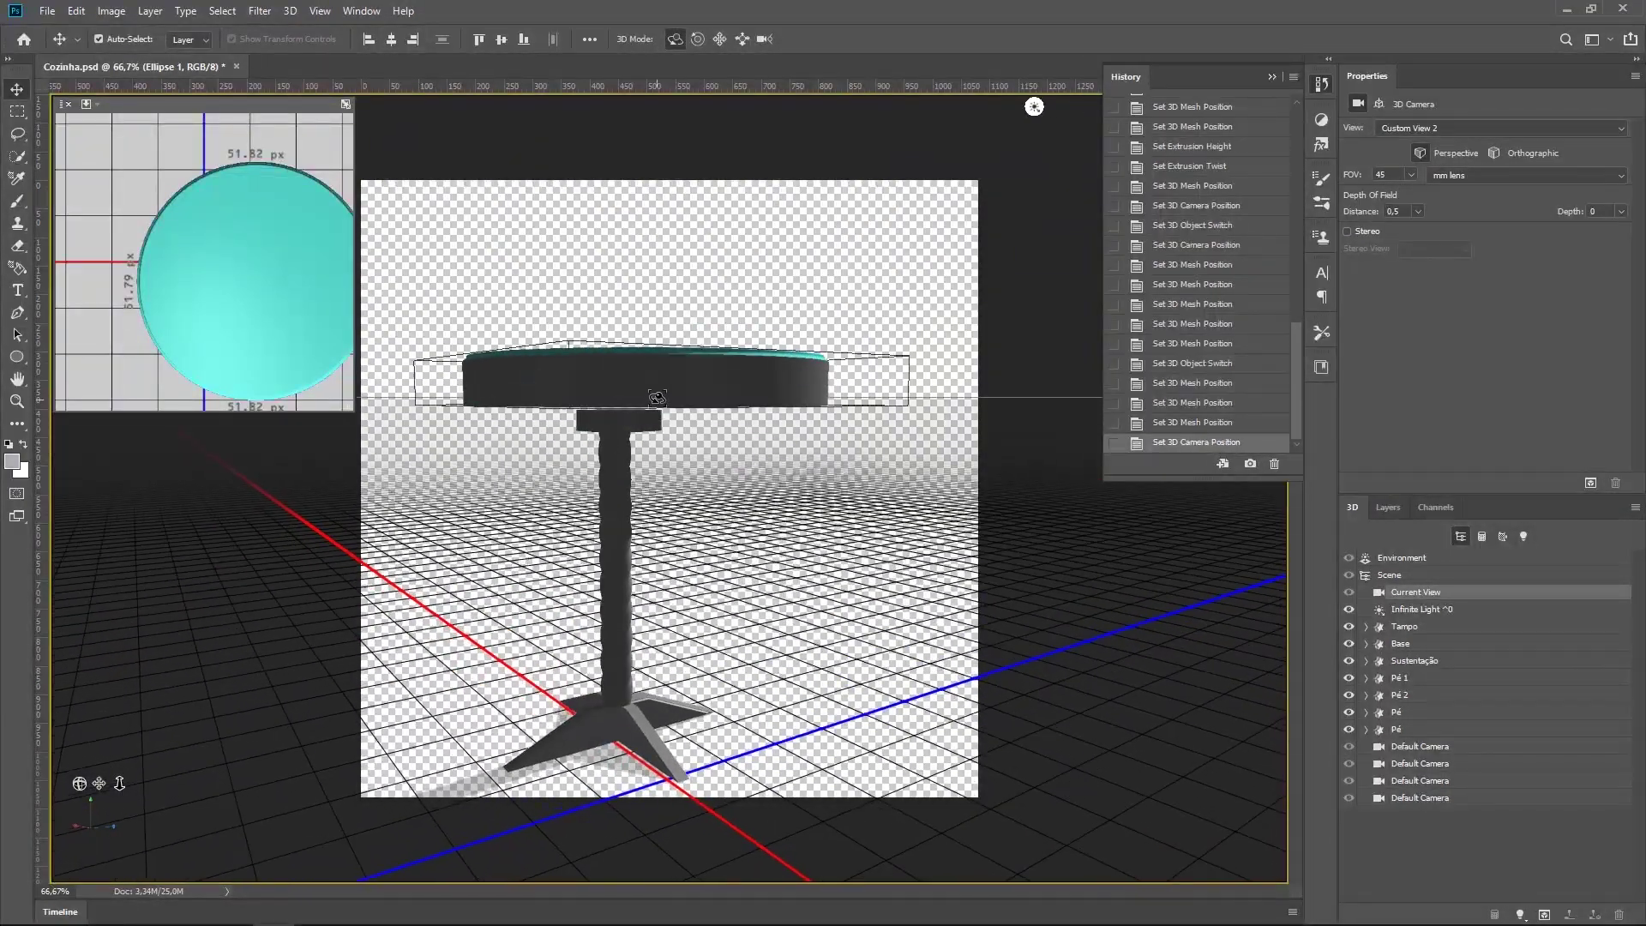
pyautogui.click(568, 407)
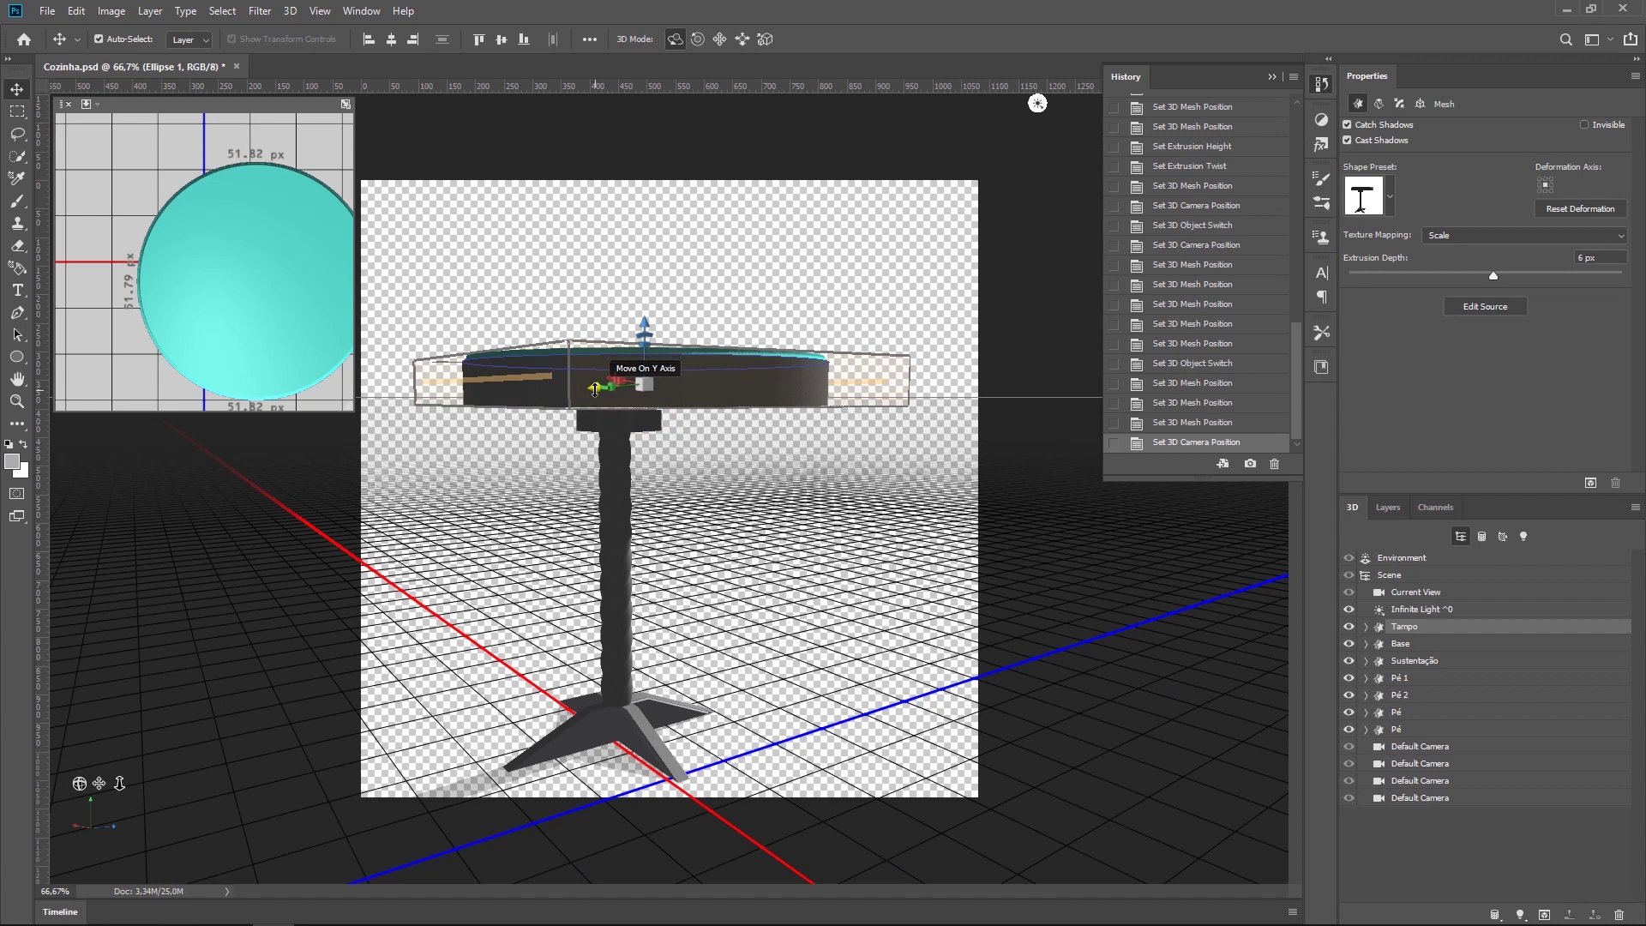
pyautogui.moveTo(838, 570); pyautogui.dragTo(837, 540)
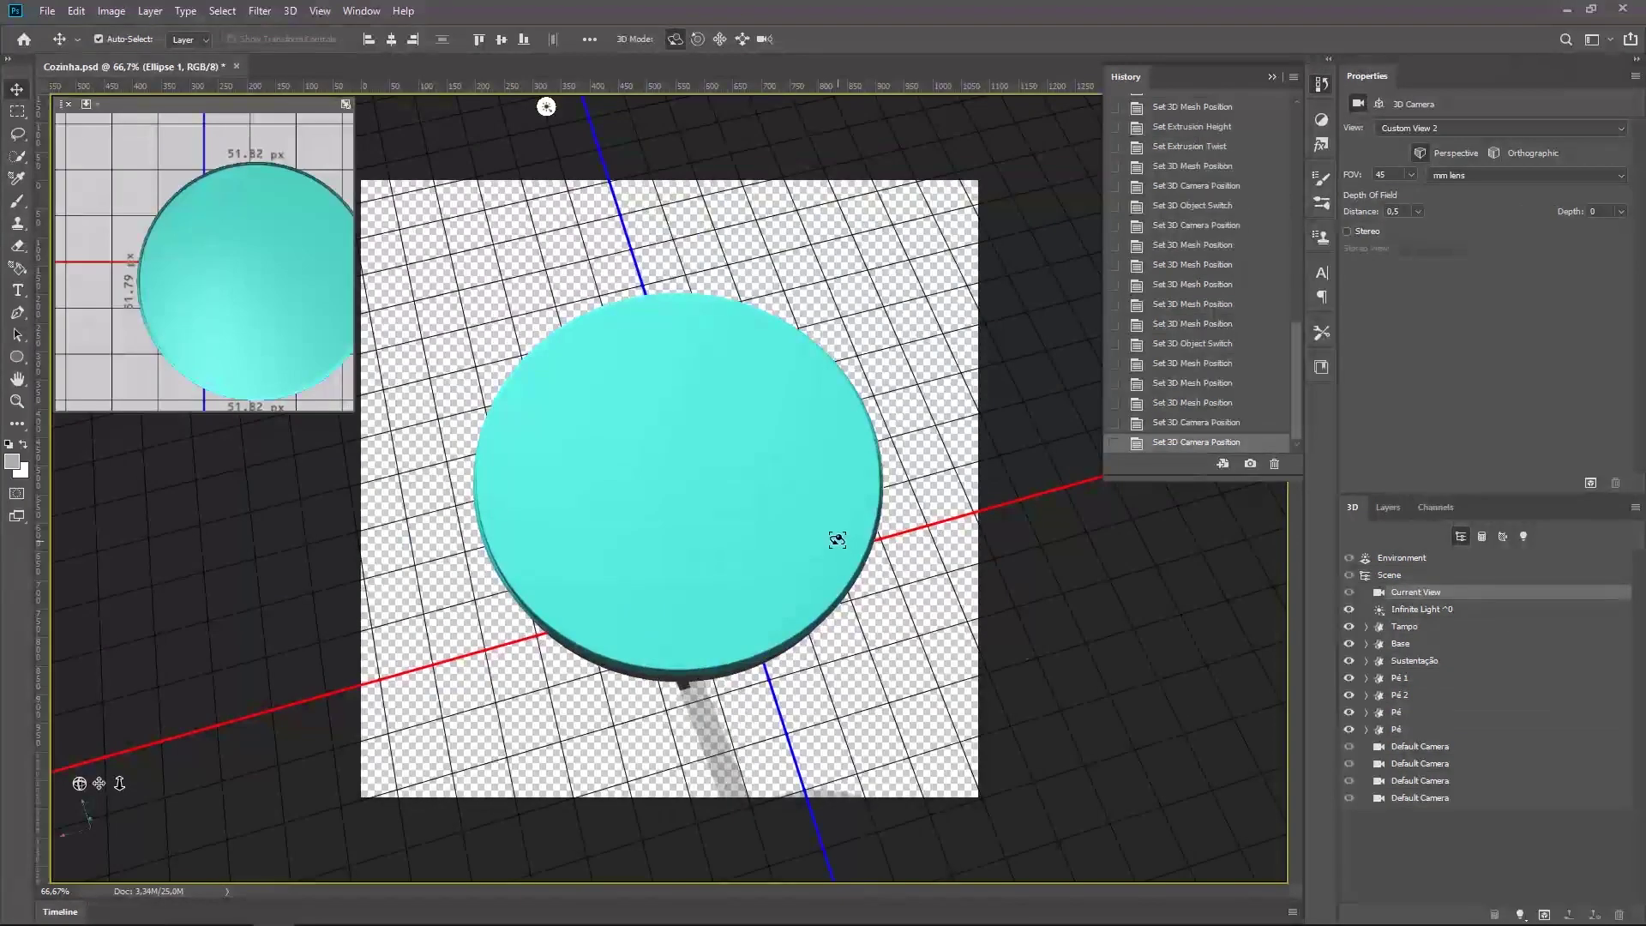
pyautogui.moveTo(611, 487); pyautogui.dragTo(1001, 593)
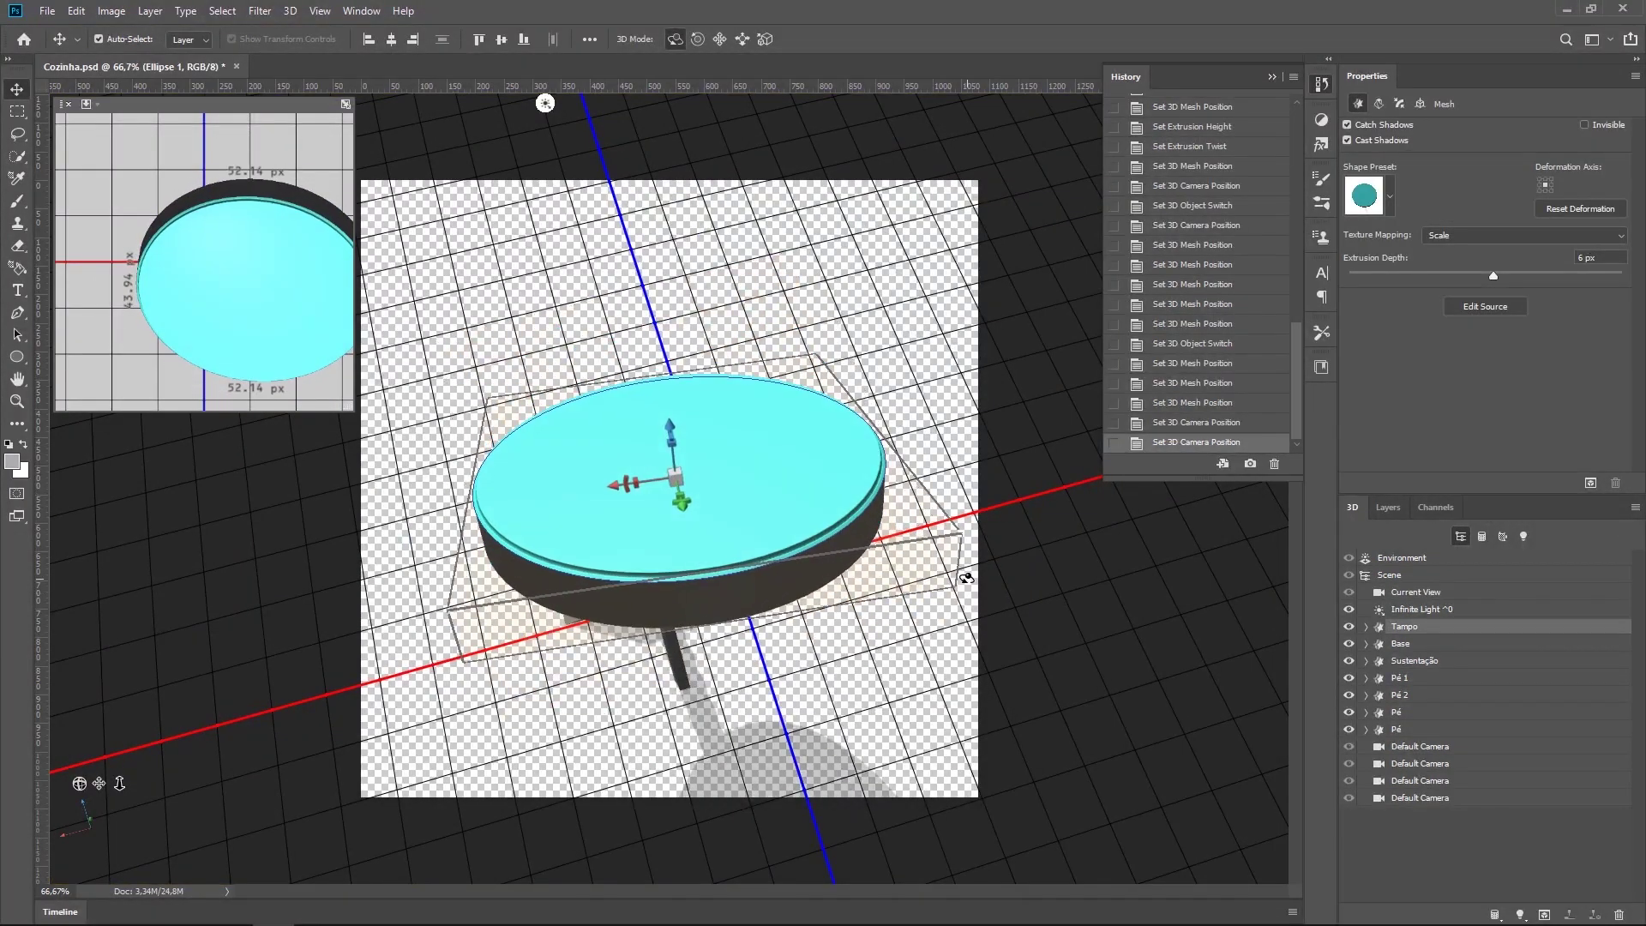
pyautogui.hotkey('ctrl', 'z')
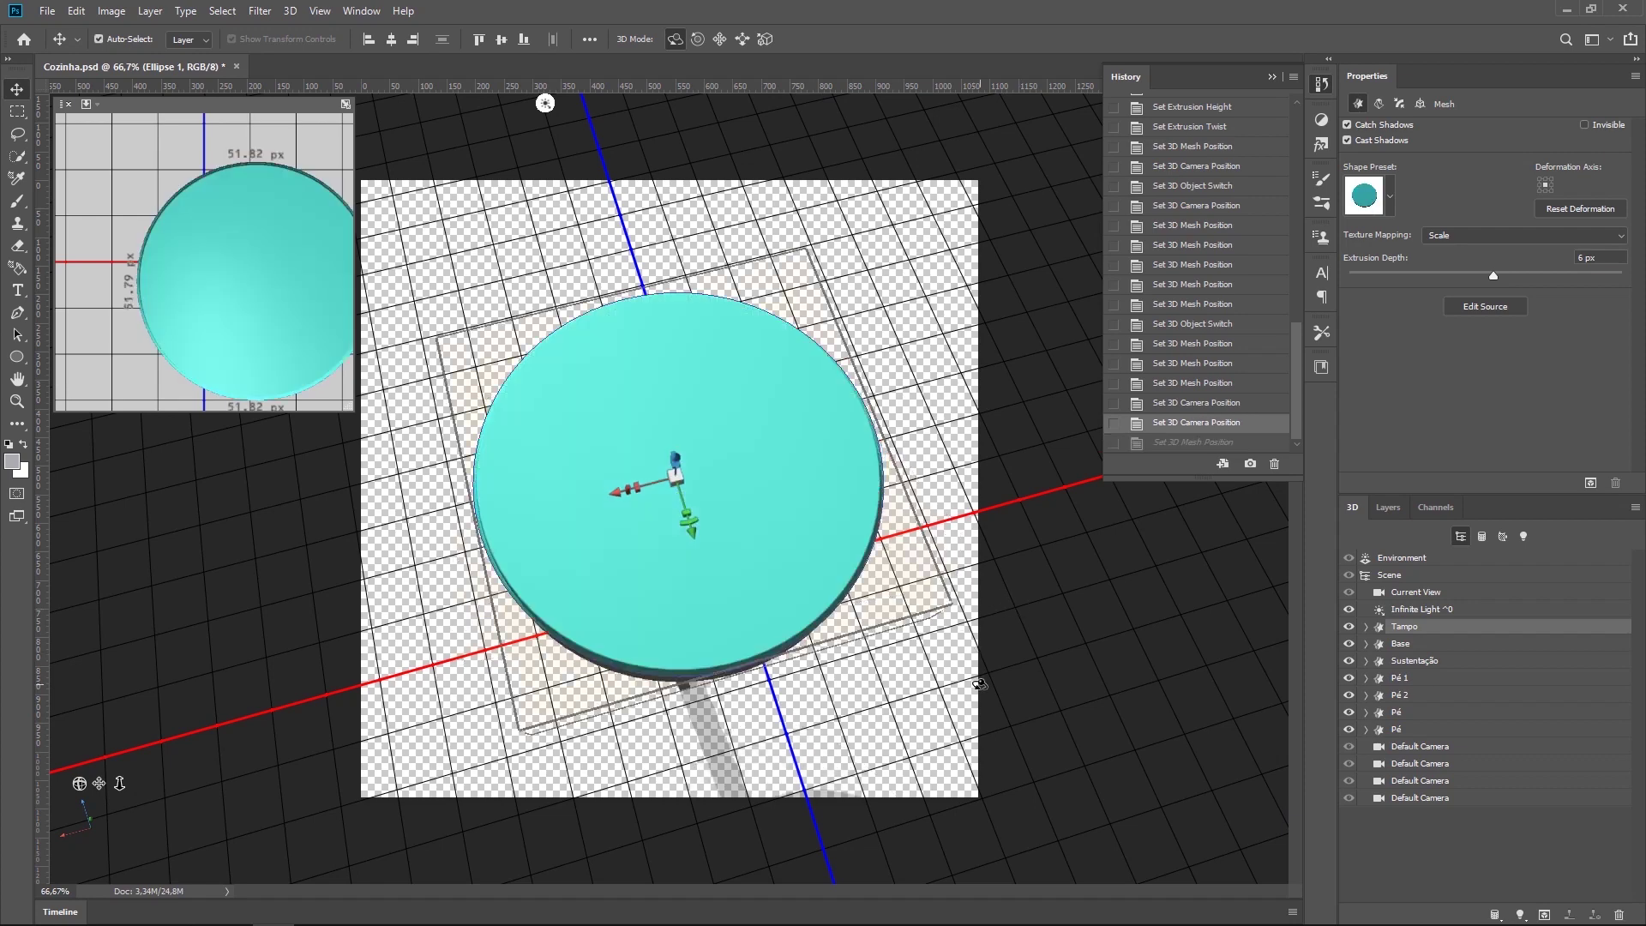
pyautogui.moveTo(922, 583)
pyautogui.mouseDown()
pyautogui.moveTo(923, 630)
pyautogui.moveTo(900, 600)
pyautogui.mouseUp()
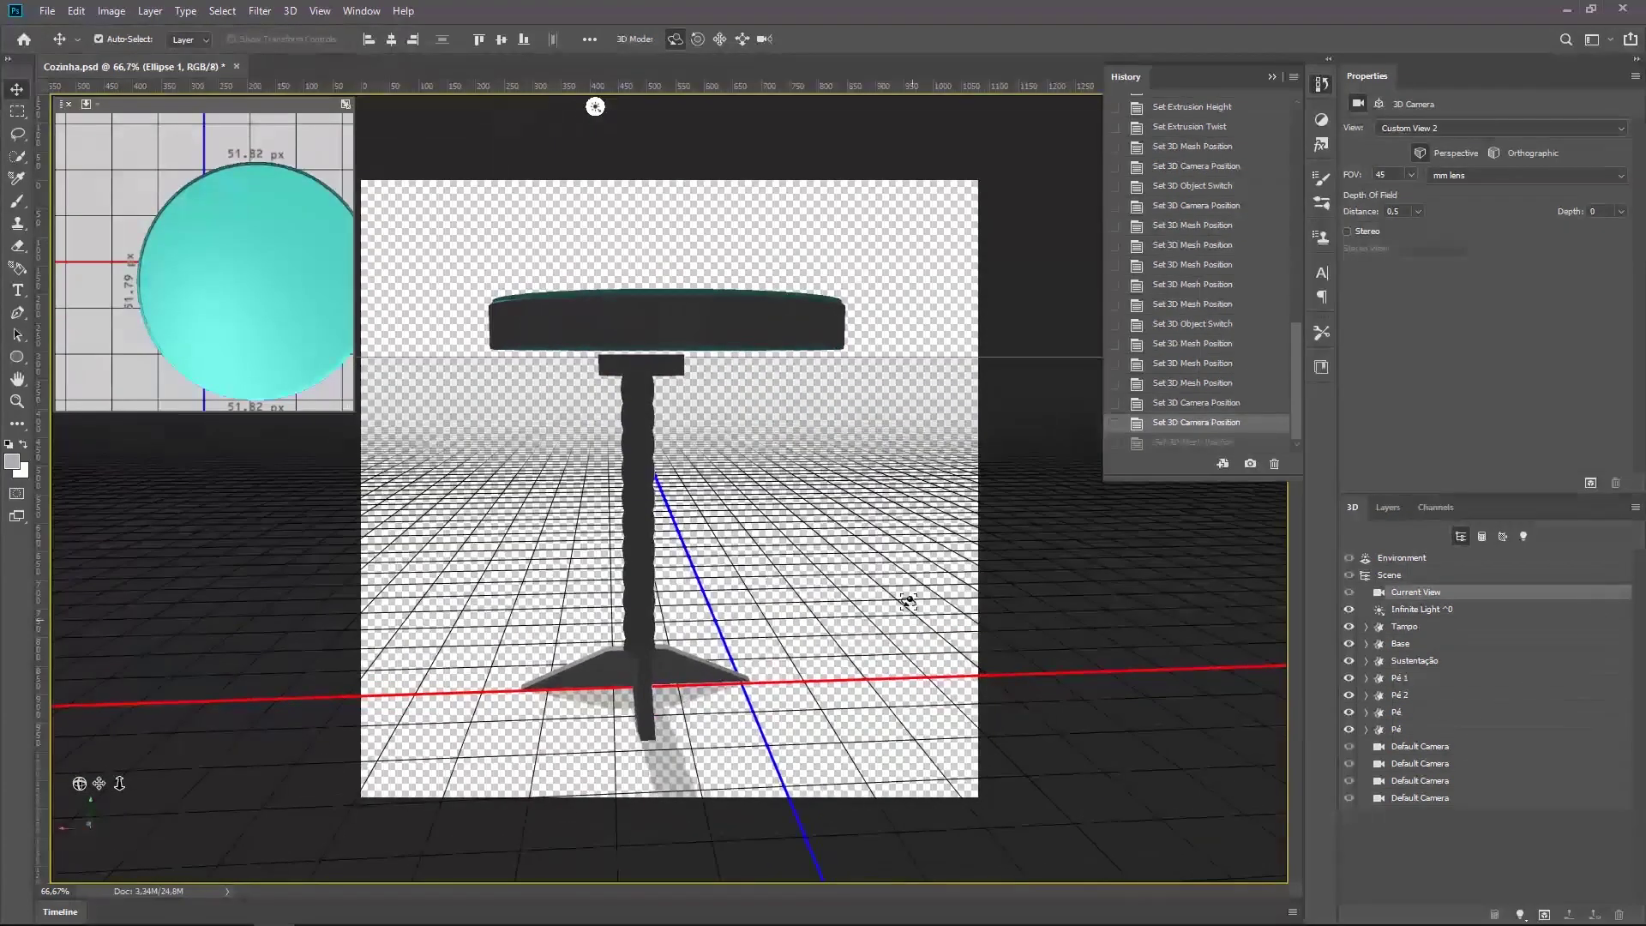
# Step: Center the tabletop over the column, lower it onto the base, and show Base's Coordinates
pyautogui.click(755, 322)
pyautogui.moveTo(612, 328); pyautogui.dragTo(567, 328)
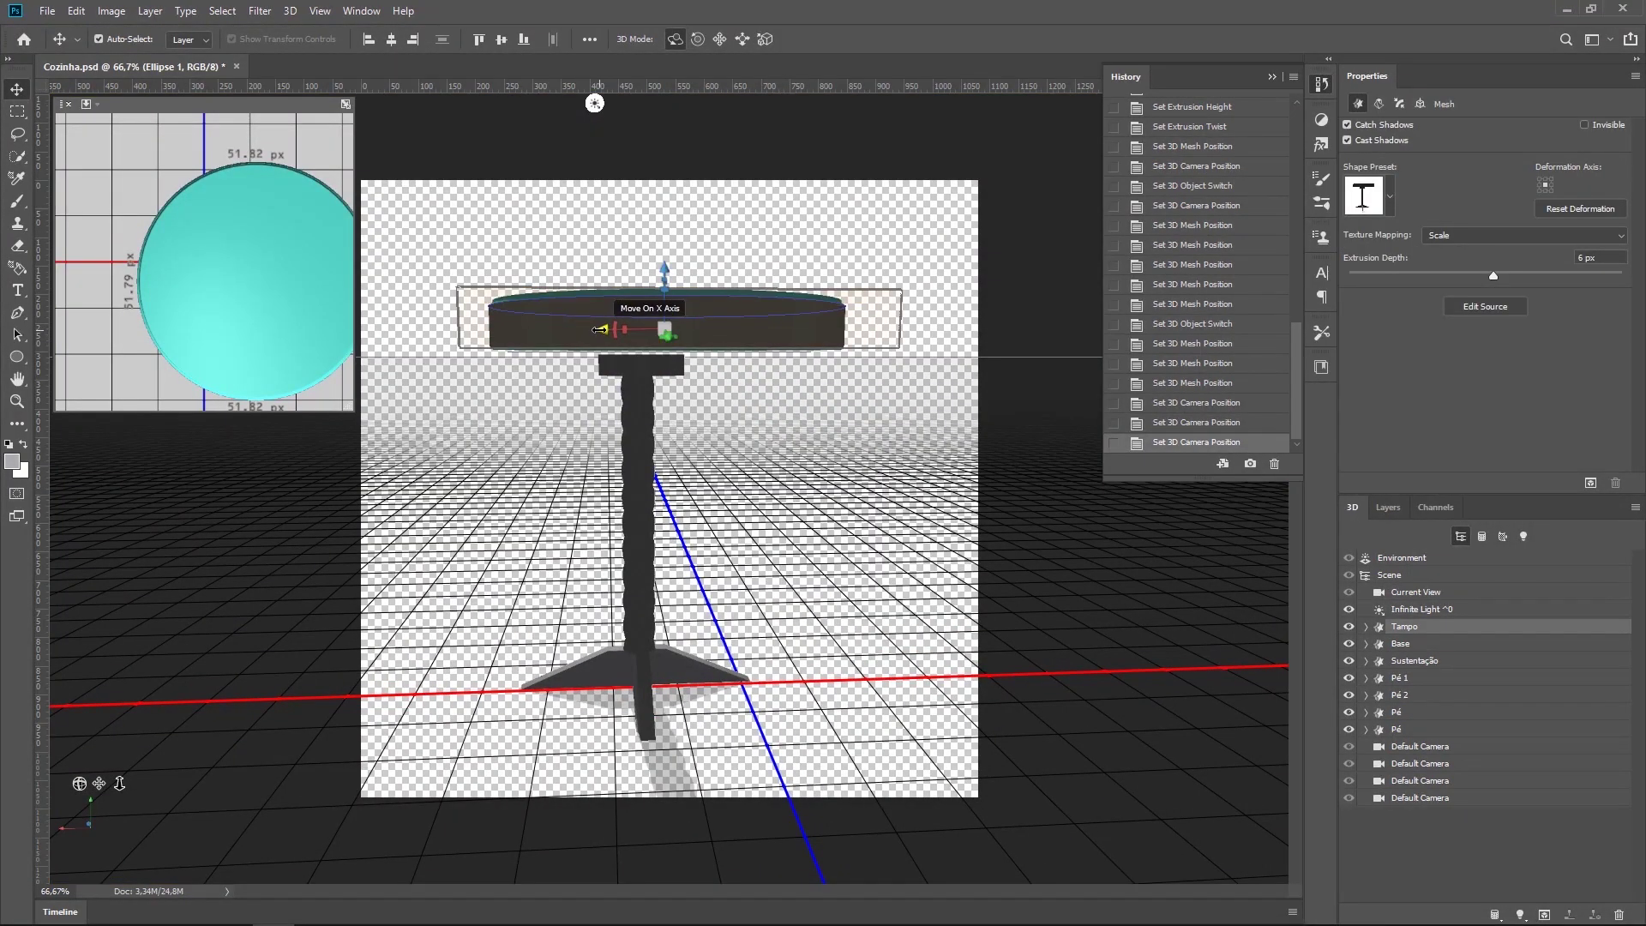
pyautogui.moveTo(514, 558); pyautogui.dragTo(420, 581)
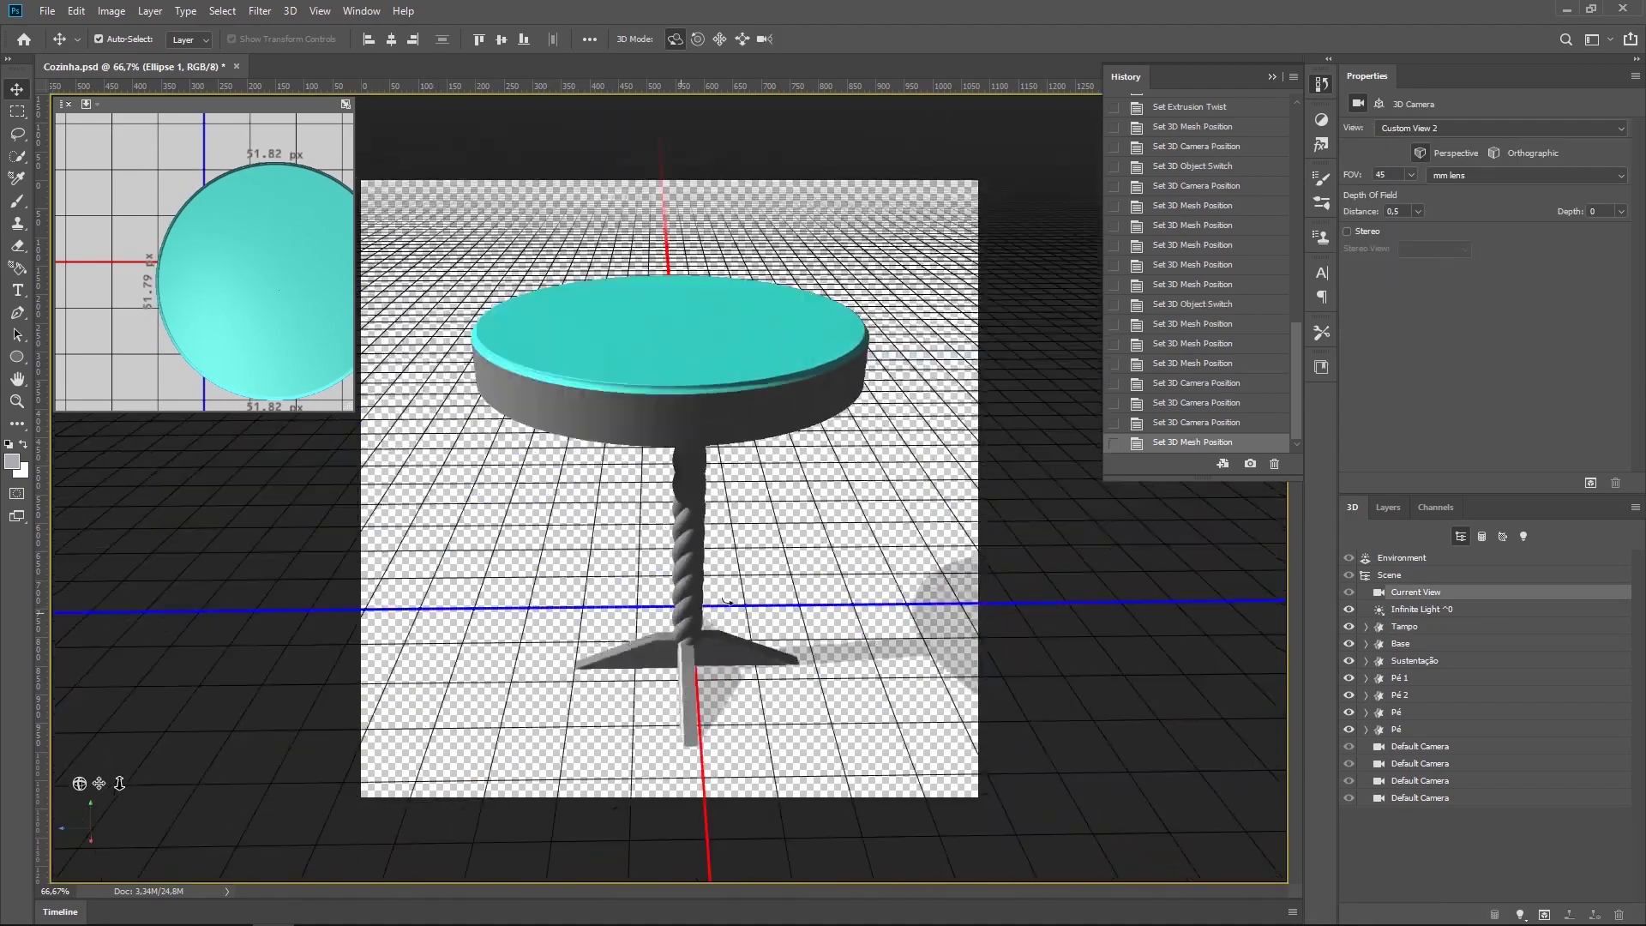
pyautogui.click(738, 343)
pyautogui.moveTo(737, 352); pyautogui.dragTo(617, 351)
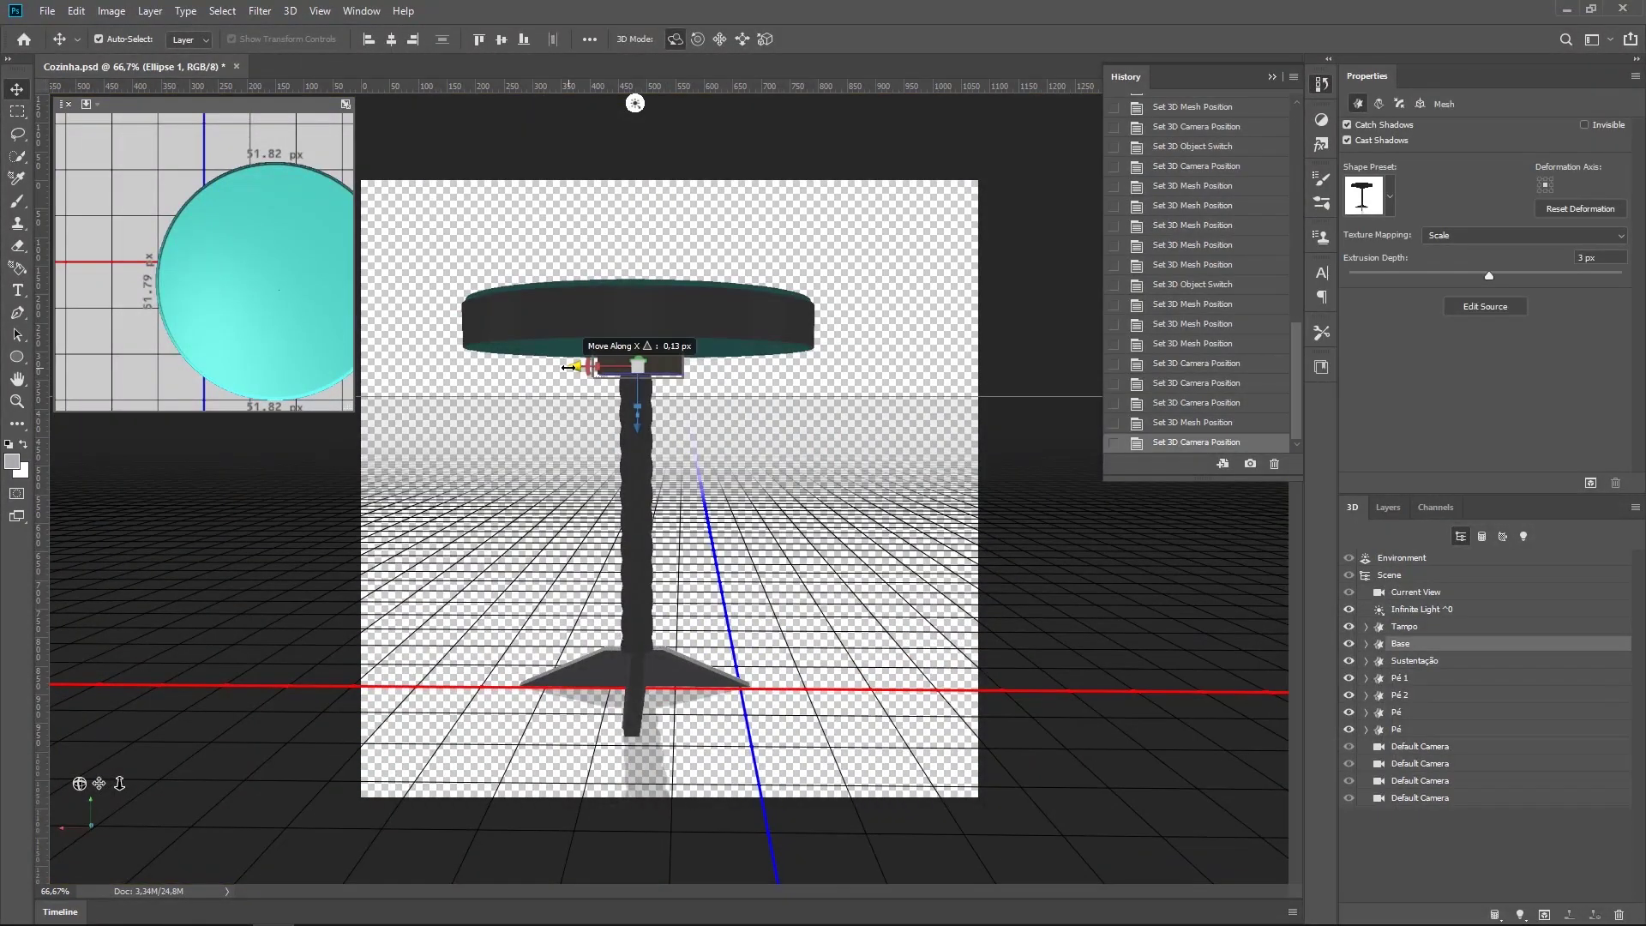
pyautogui.moveTo(617, 515)
pyautogui.mouseDown()
pyautogui.moveTo(946, 525)
pyautogui.moveTo(943, 548)
pyautogui.mouseUp()
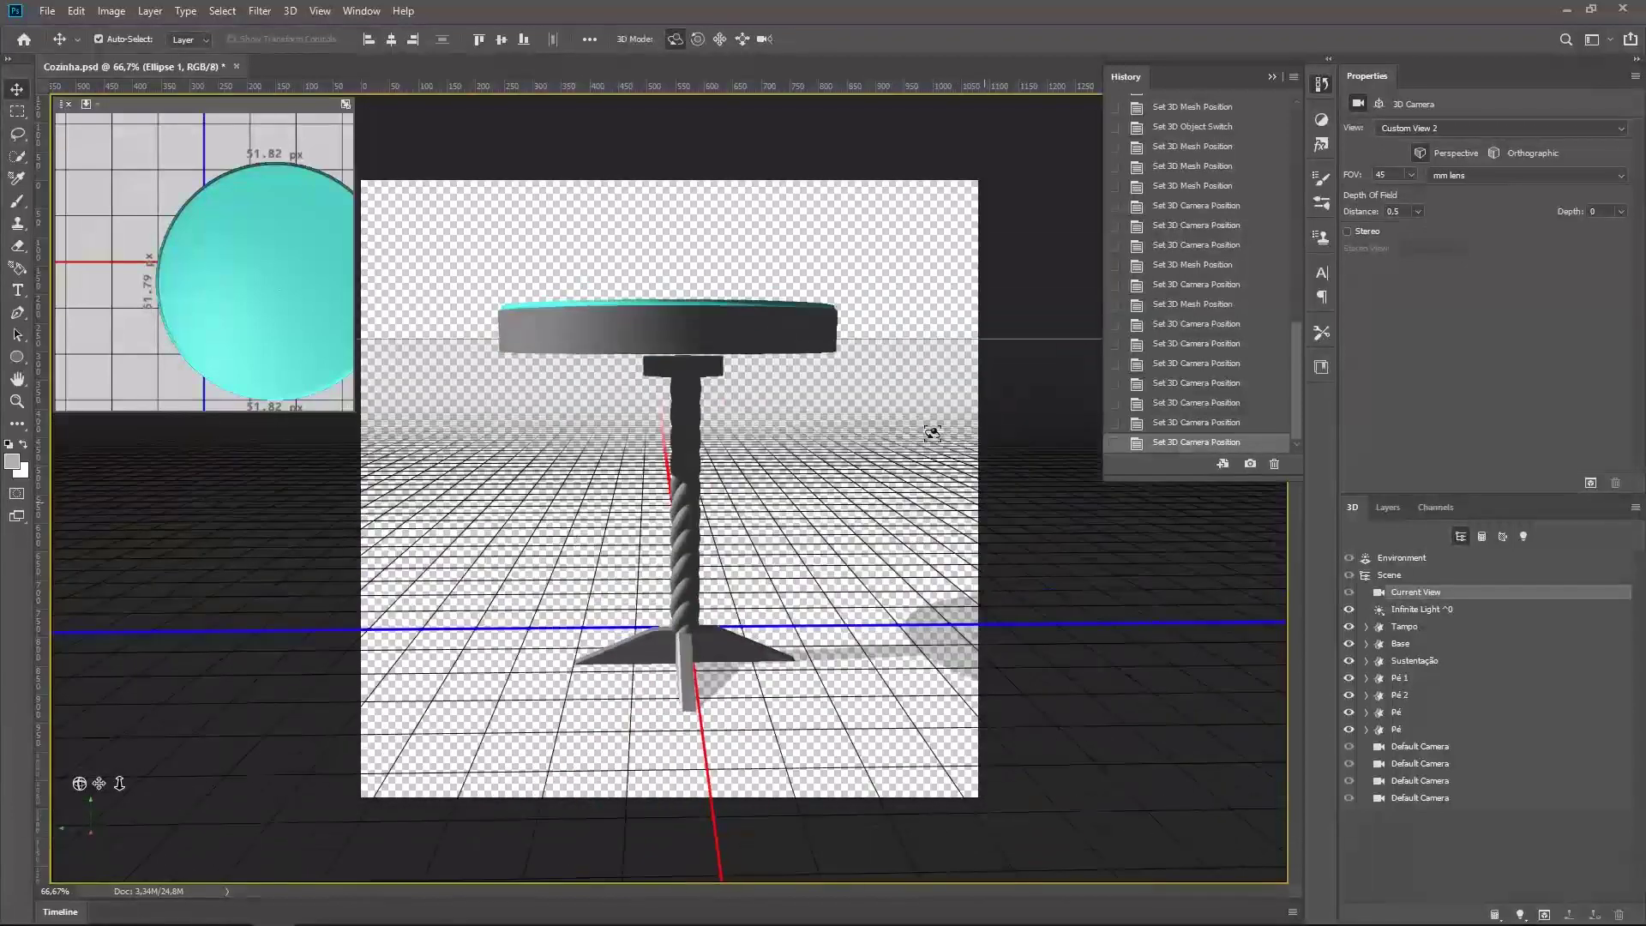
pyautogui.click(669, 325)
pyautogui.moveTo(667, 262); pyautogui.dragTo(668, 268)
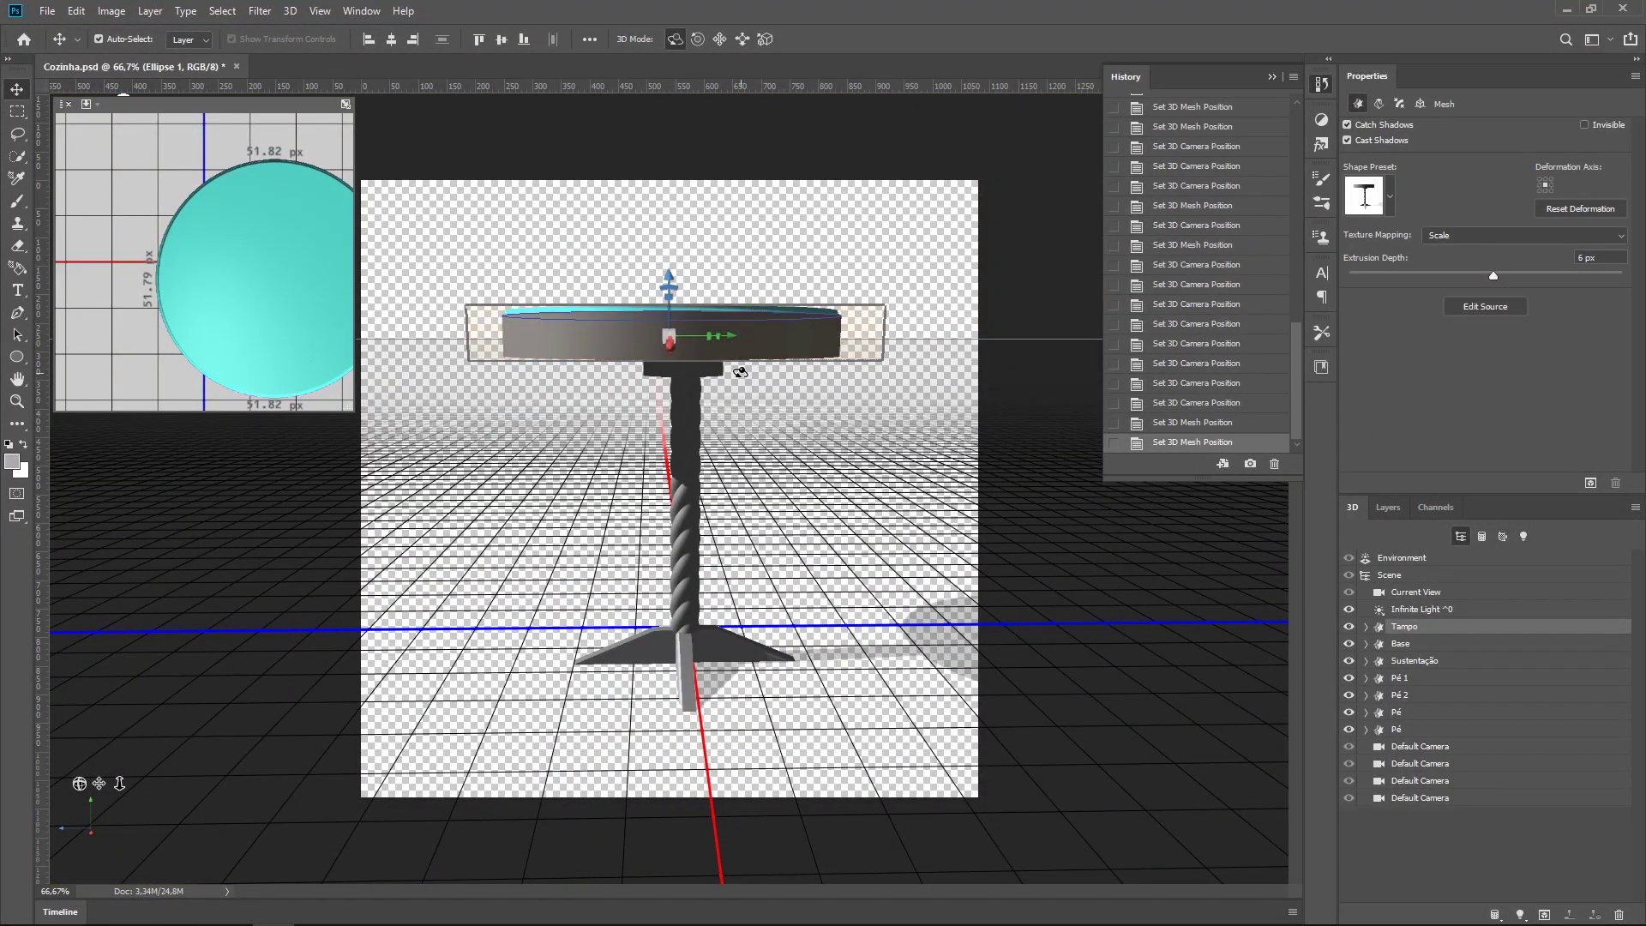
pyautogui.click(704, 367)
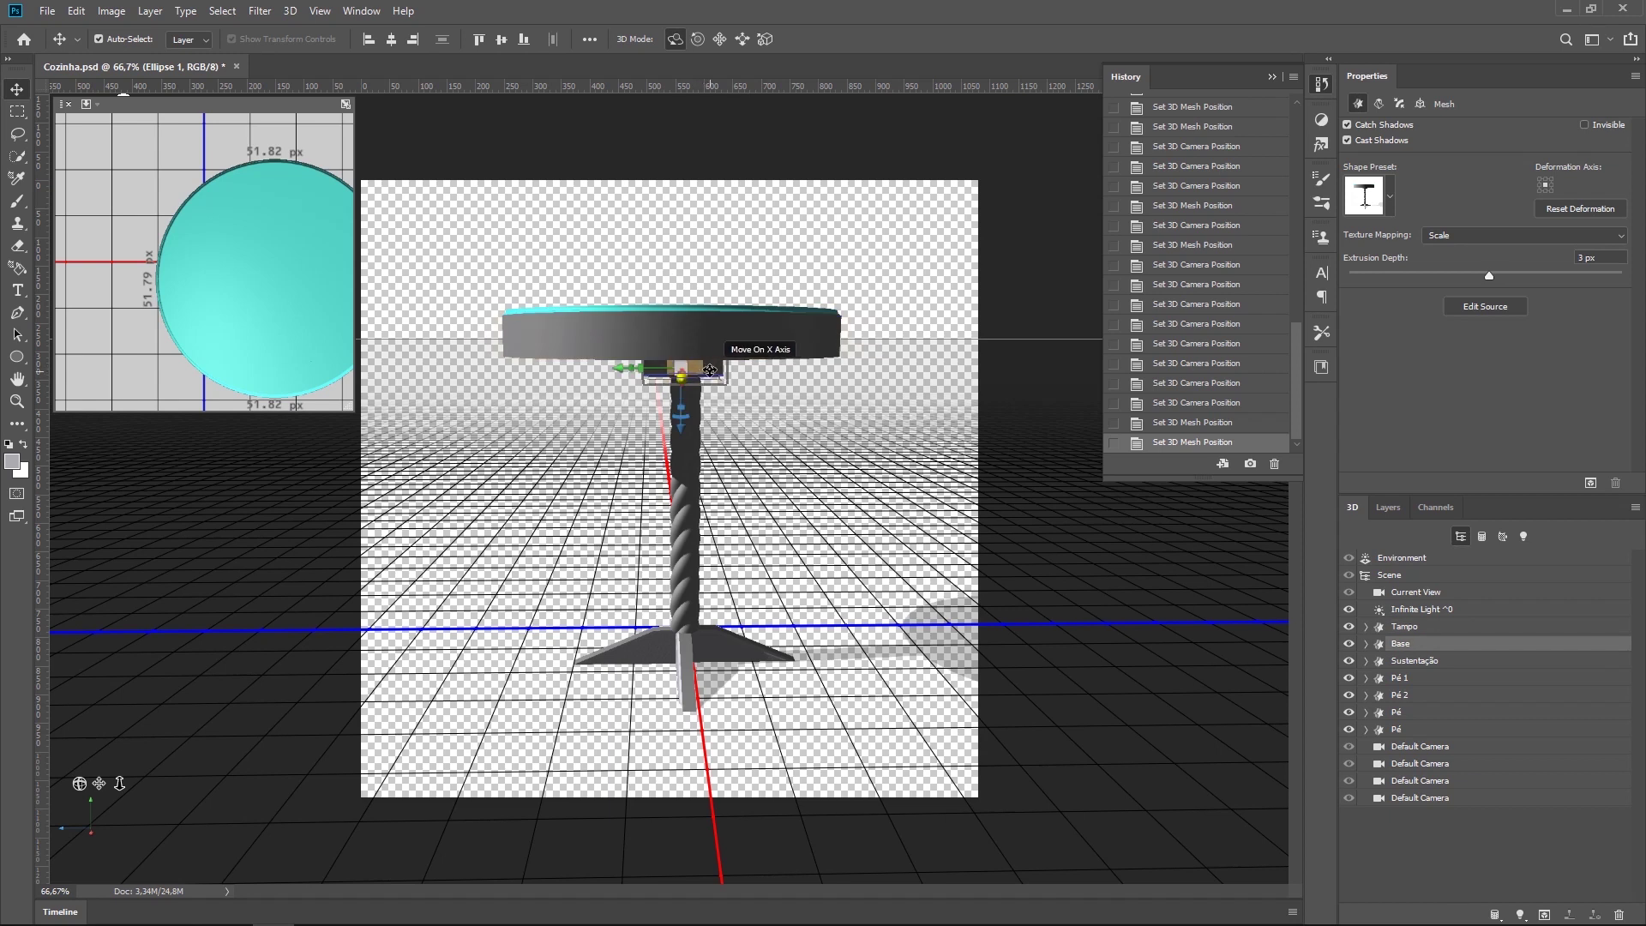
pyautogui.click(1421, 104)
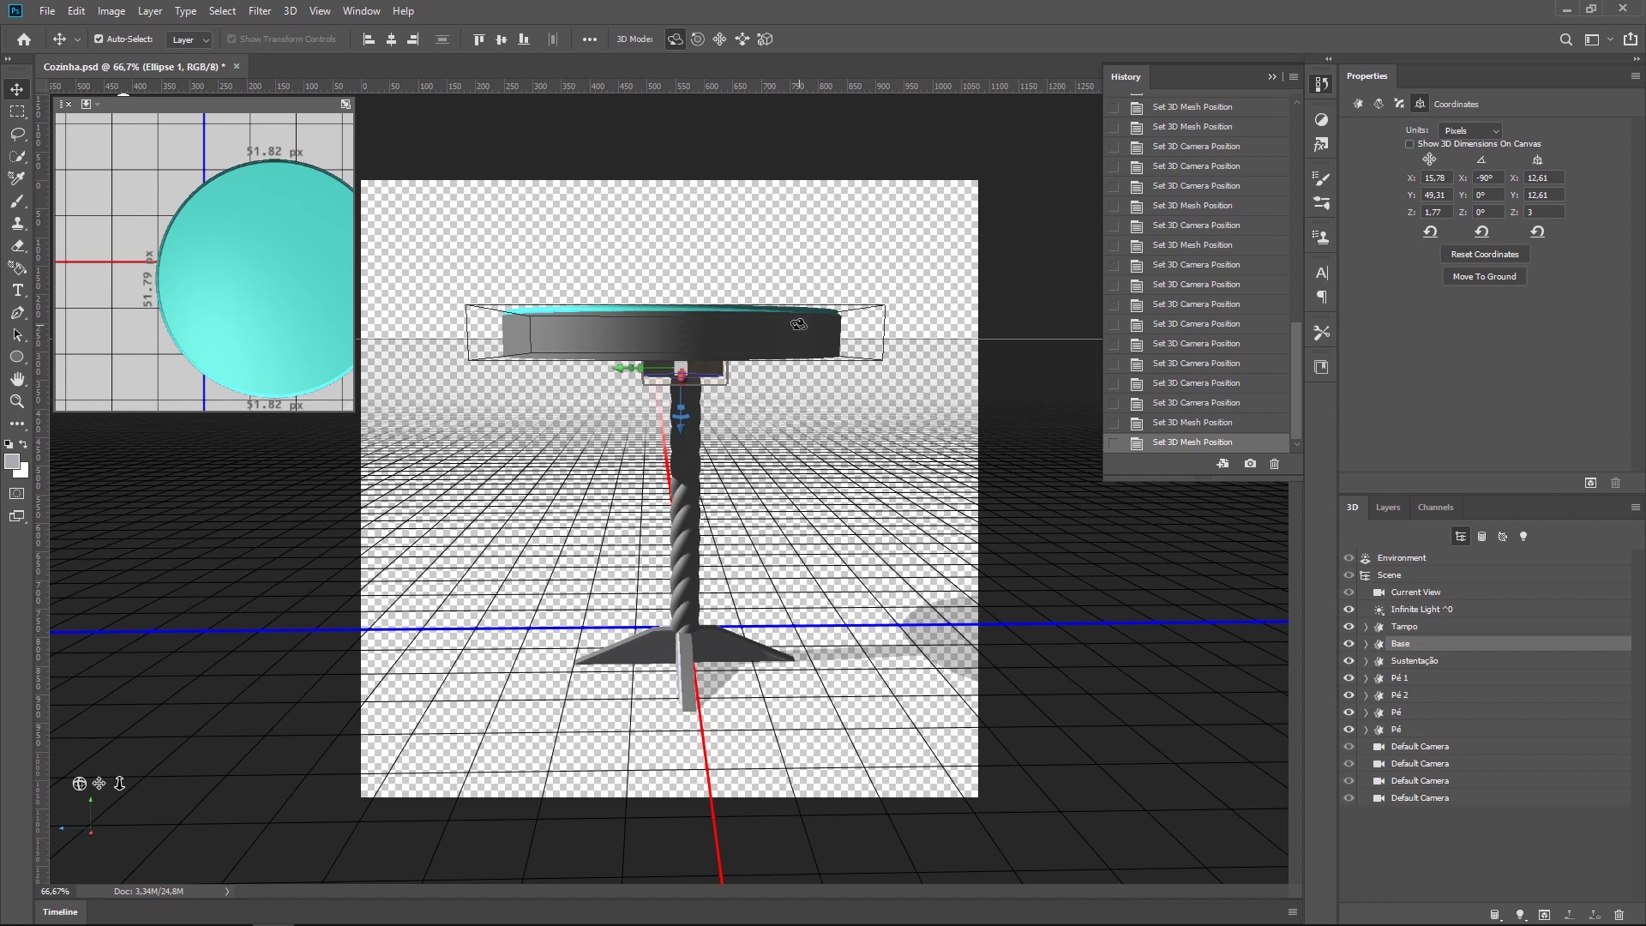
# Step: Try new position values on the tabletop, undoing the 49,3 height change
pyautogui.click(798, 324)
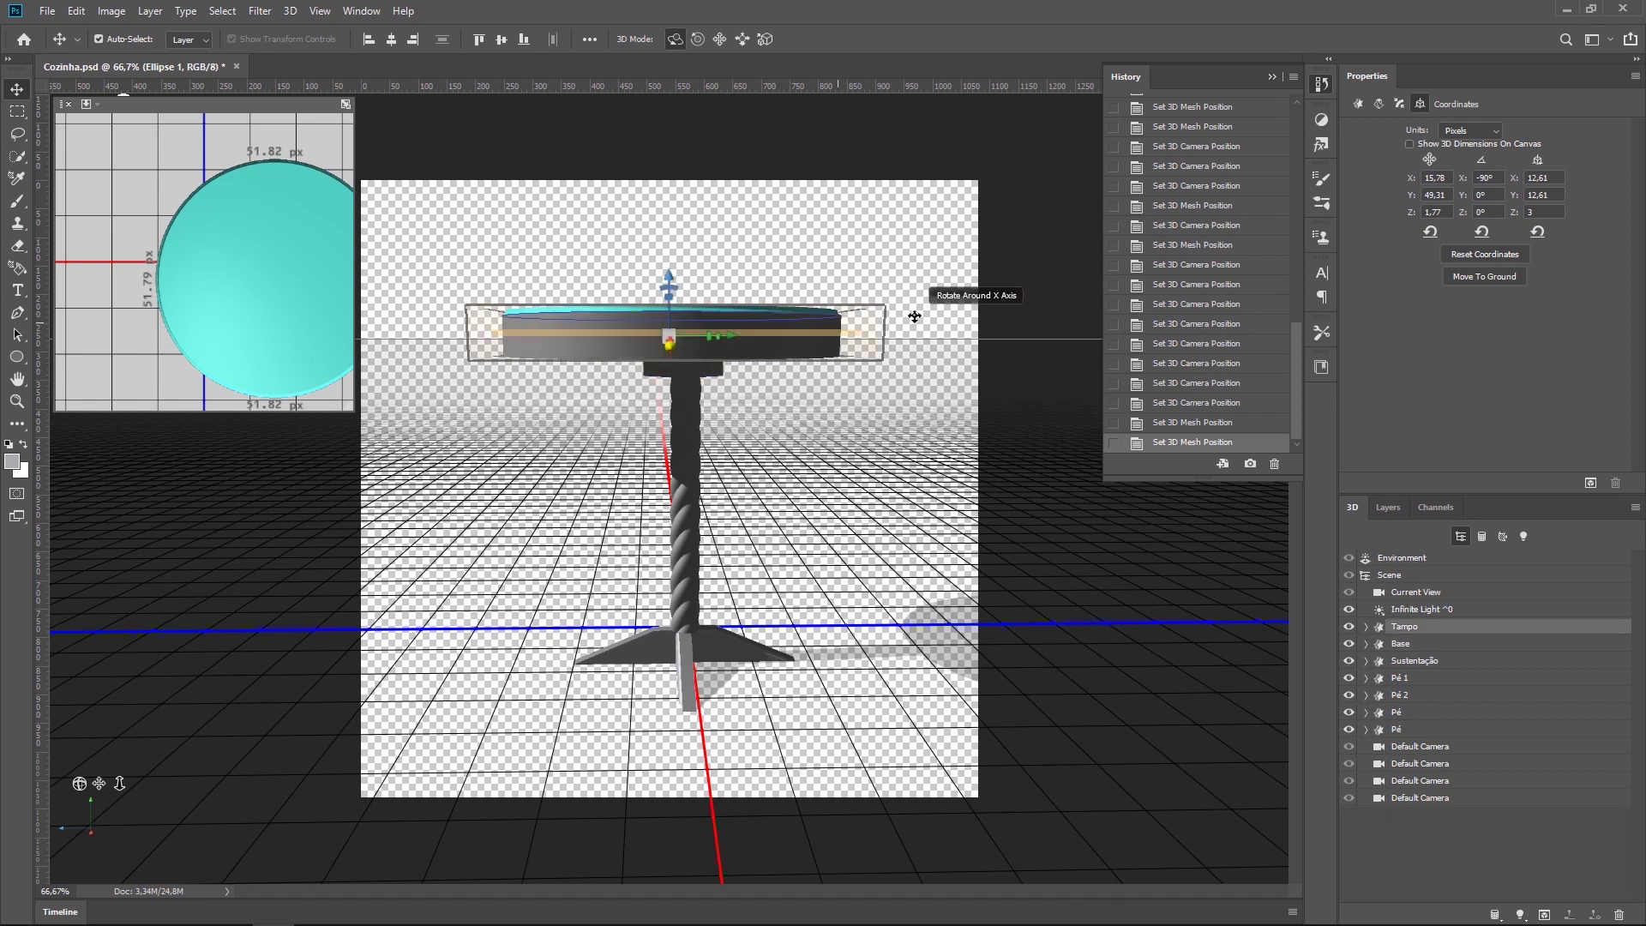
pyautogui.write('15,78')
pyautogui.click(1540, 178)
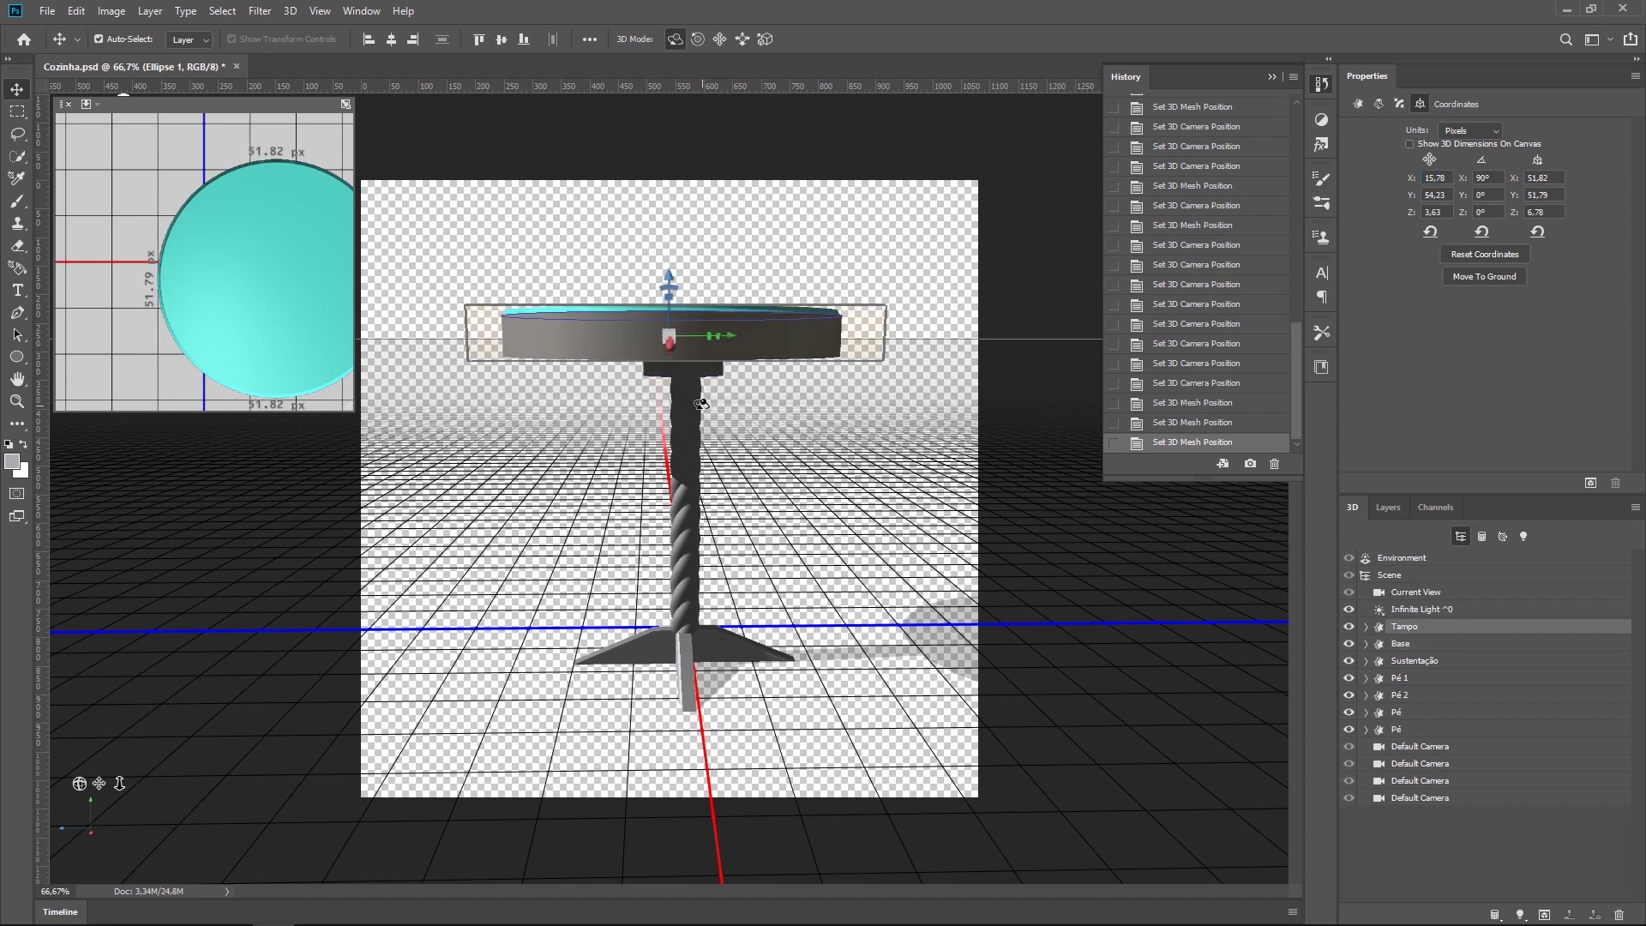
pyautogui.click(709, 371)
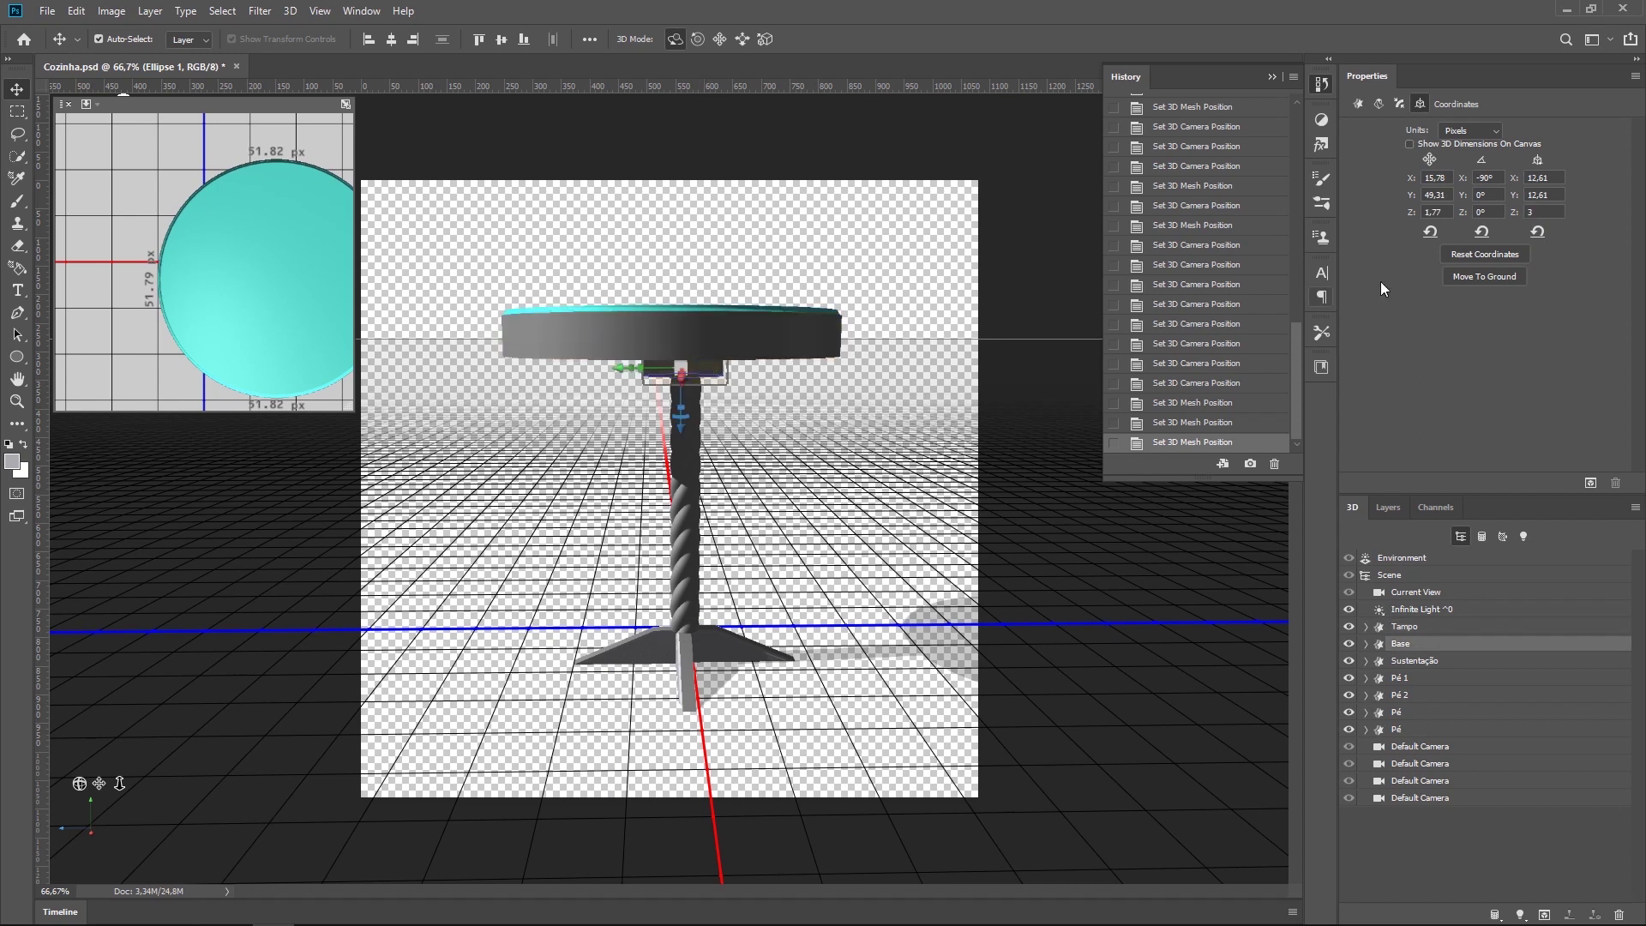
pyautogui.click(802, 314)
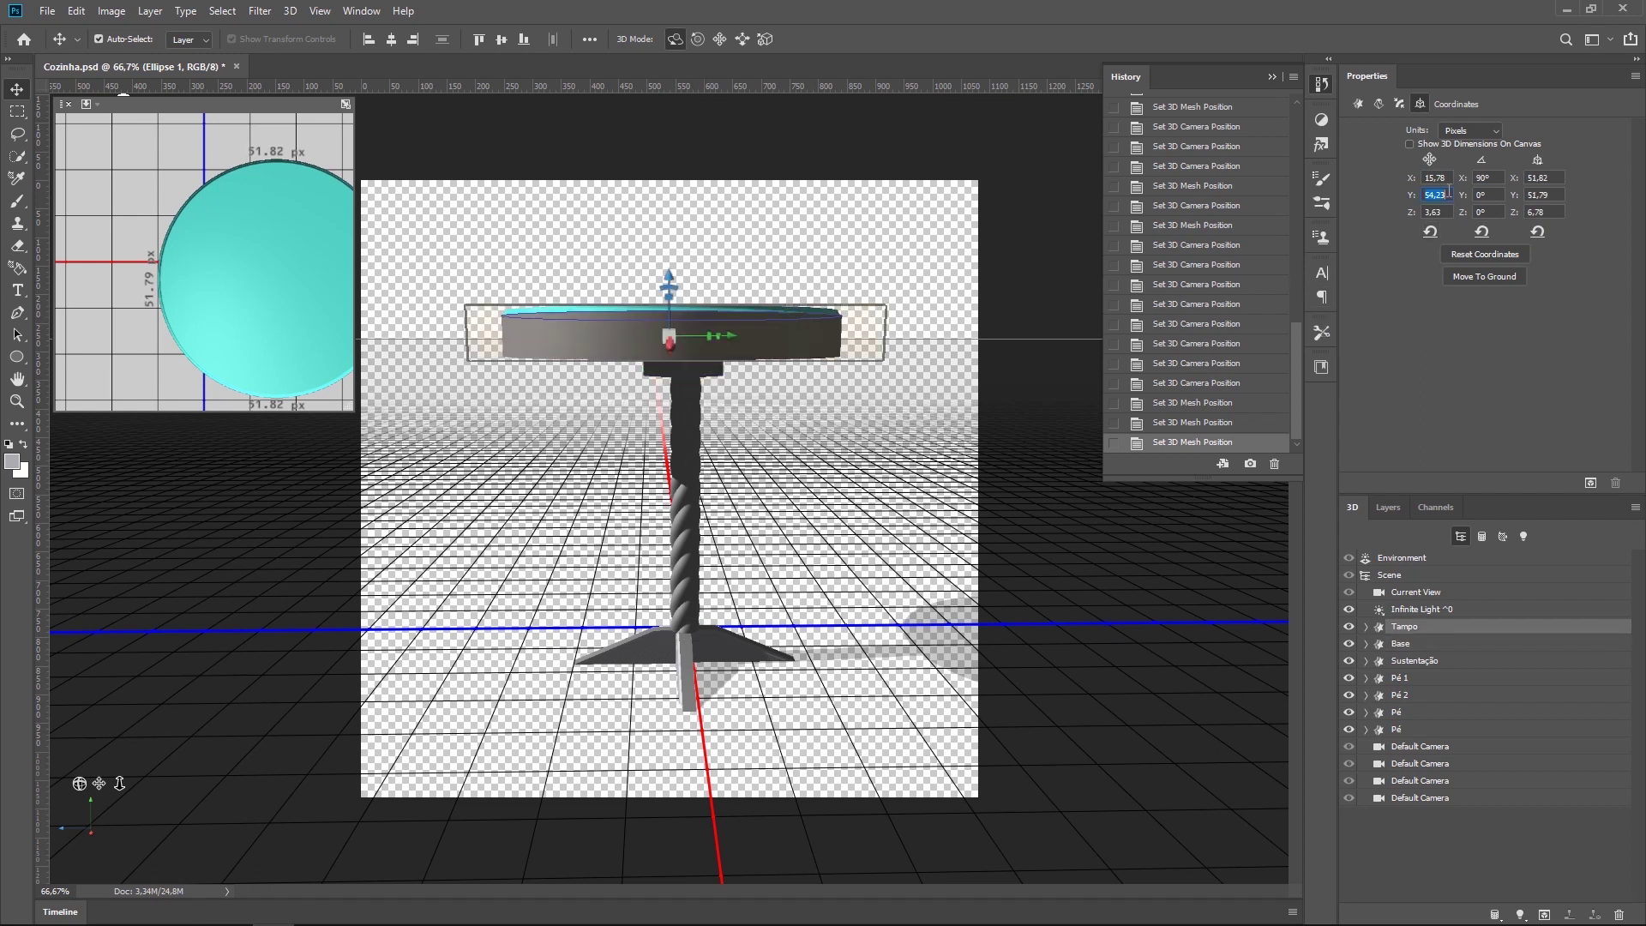
pyautogui.write('49,3')
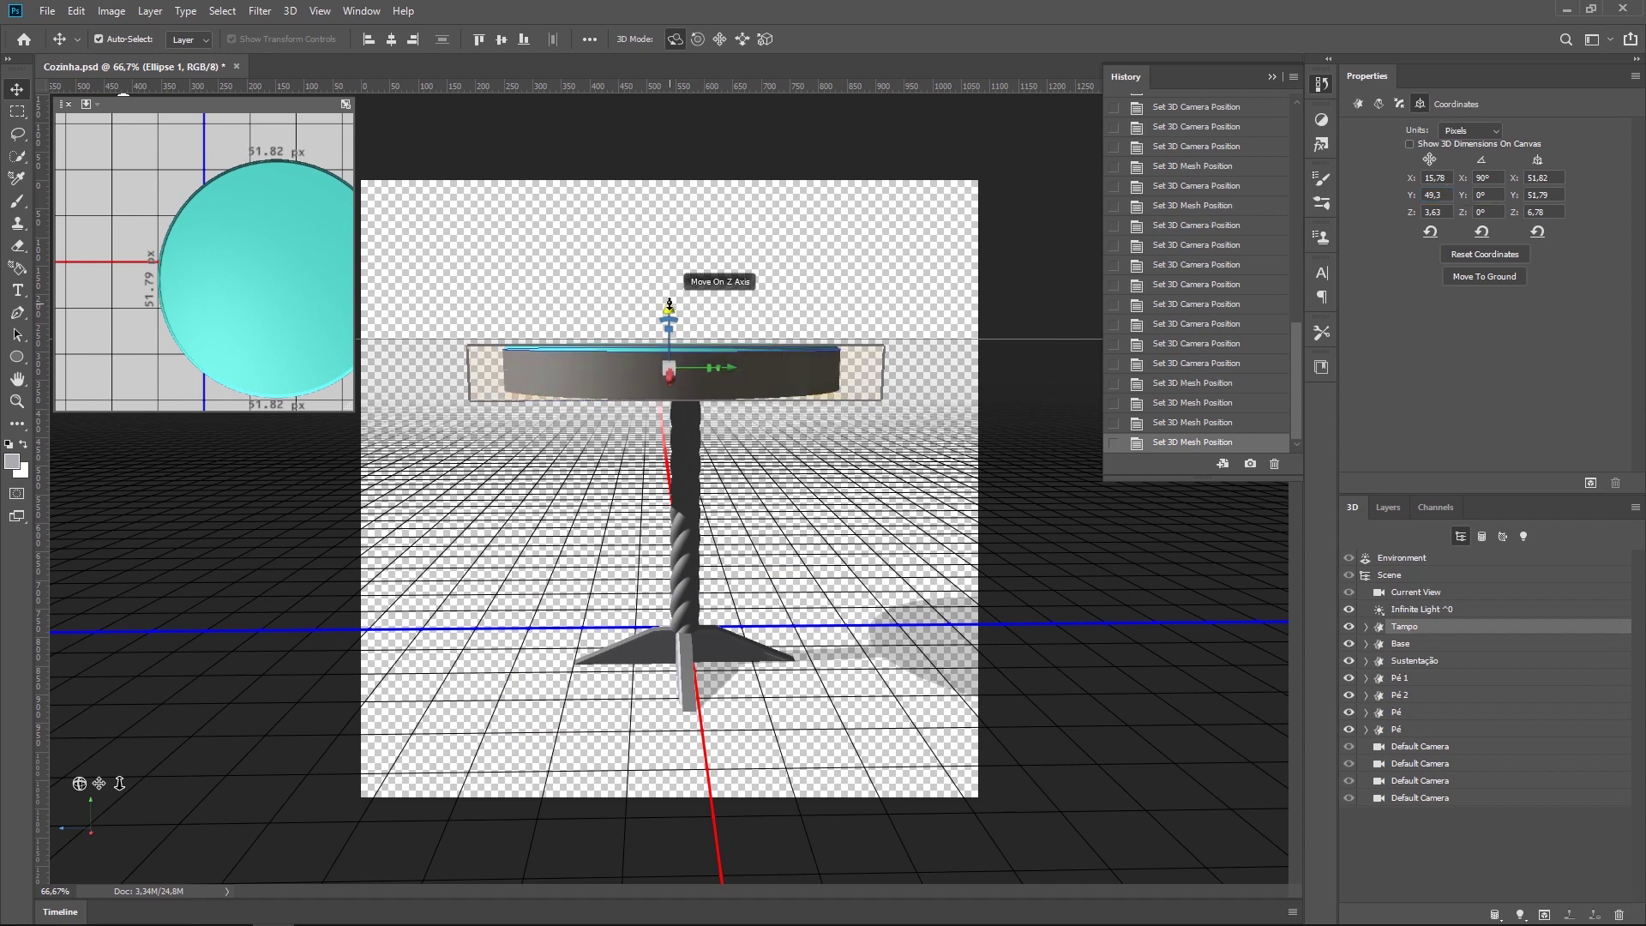
pyautogui.hotkey('ctrl', 'z')
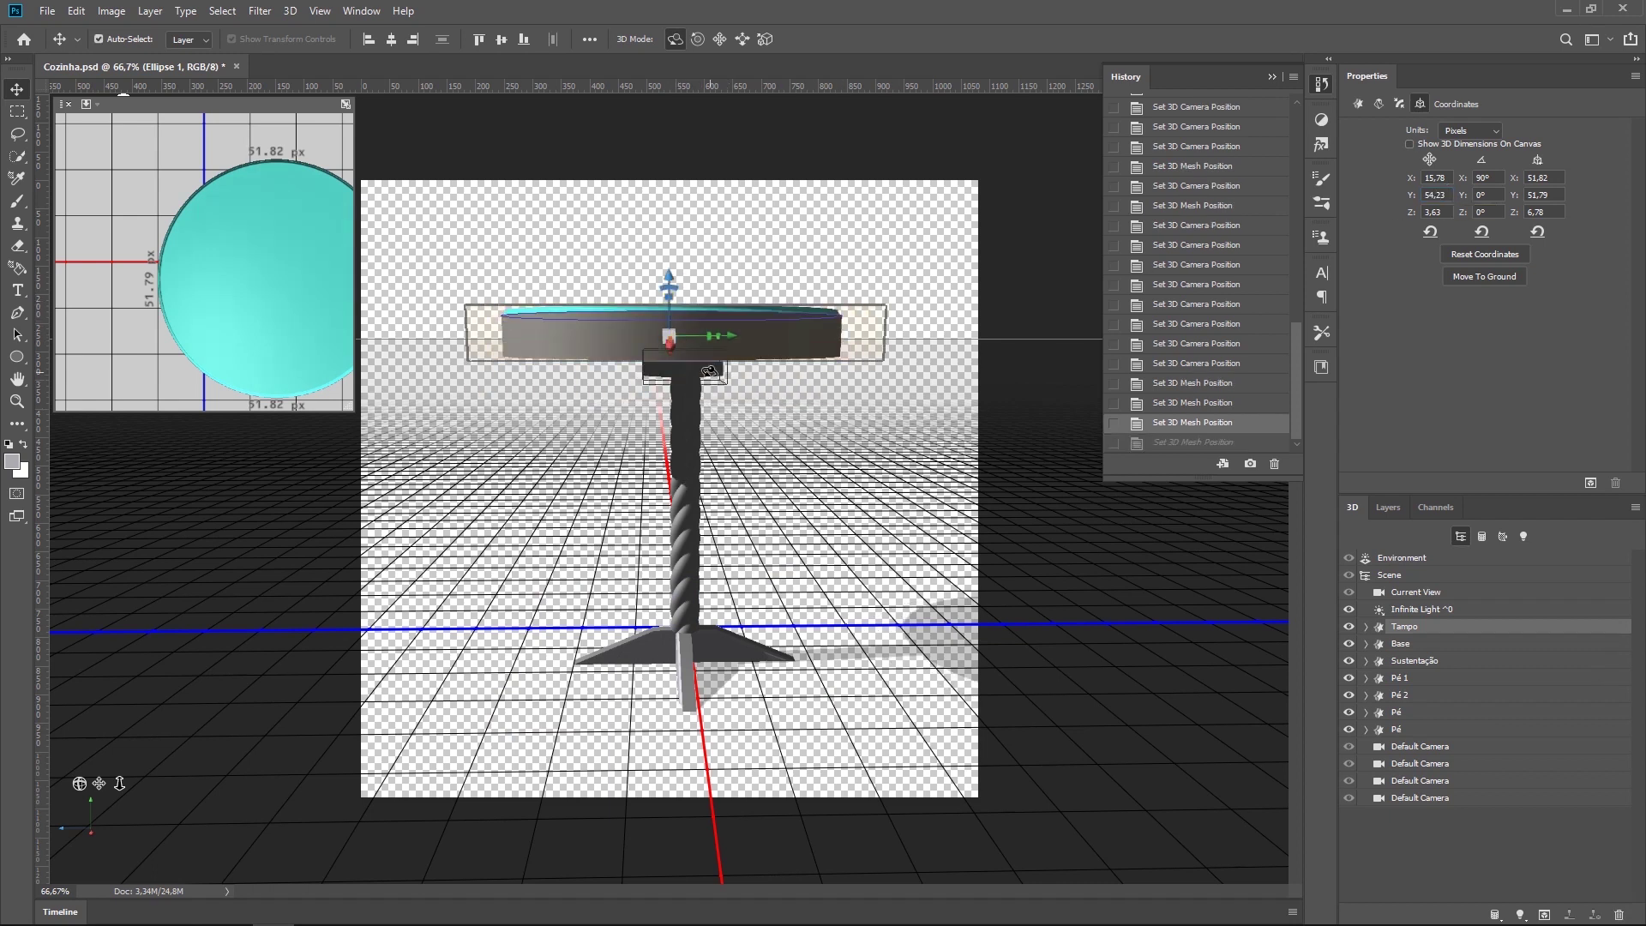
# Step: Set the Tampo tabletop's Z position to 1,77 to match the Base plate
pyautogui.click(710, 371)
pyautogui.click(806, 335)
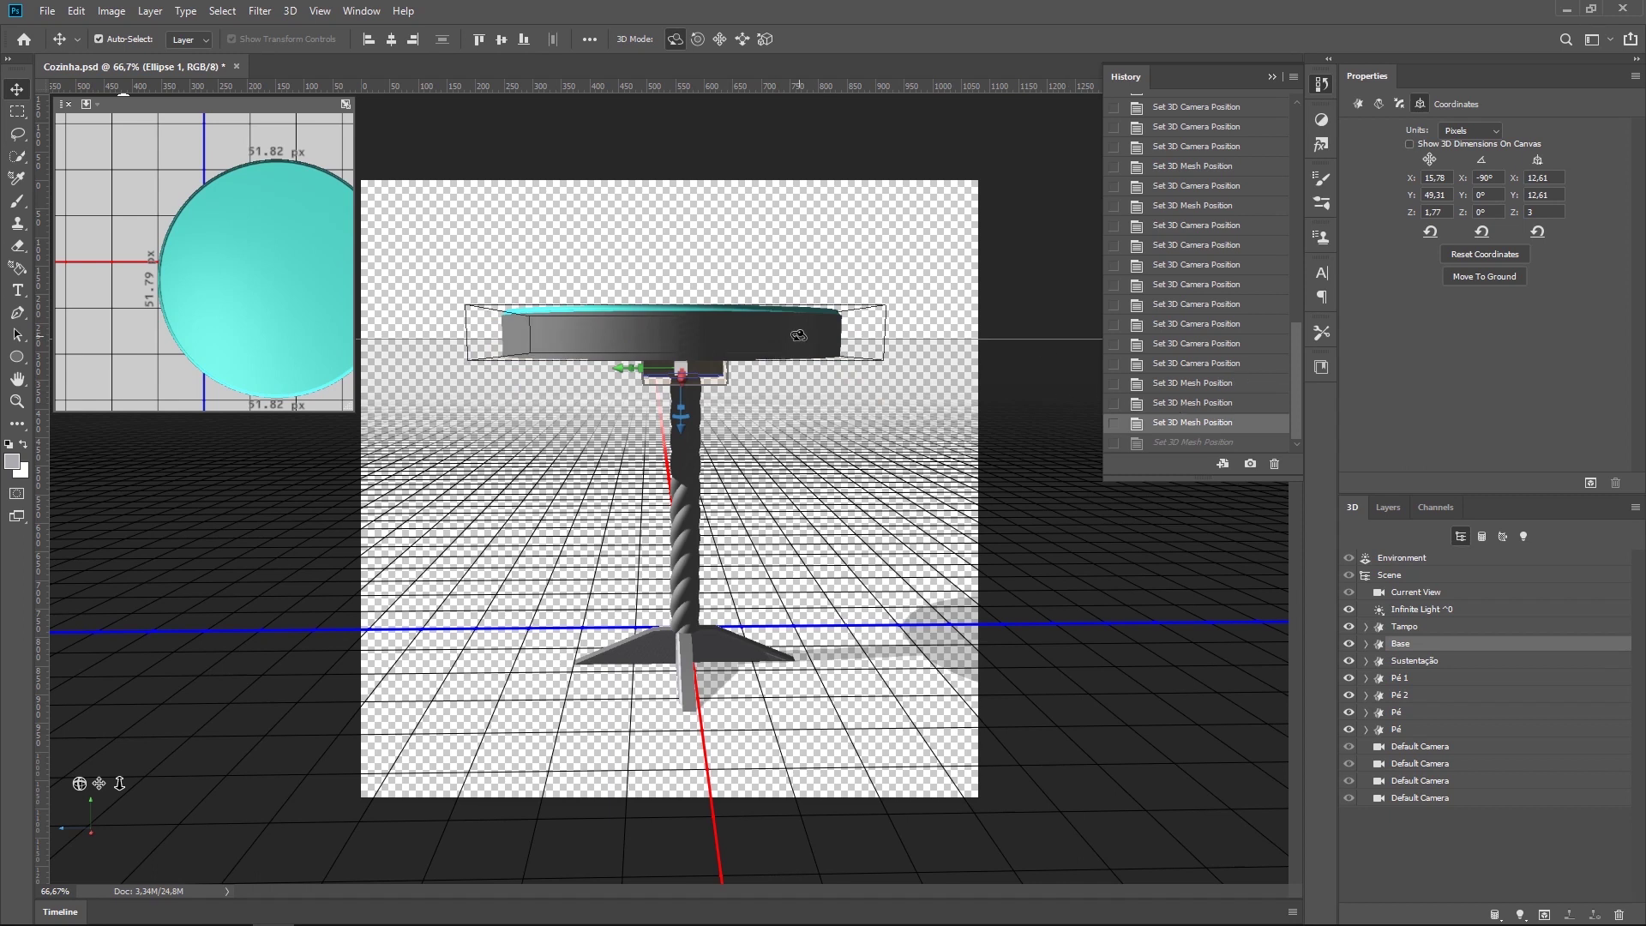
pyautogui.write('1,77')
pyautogui.press('Return')
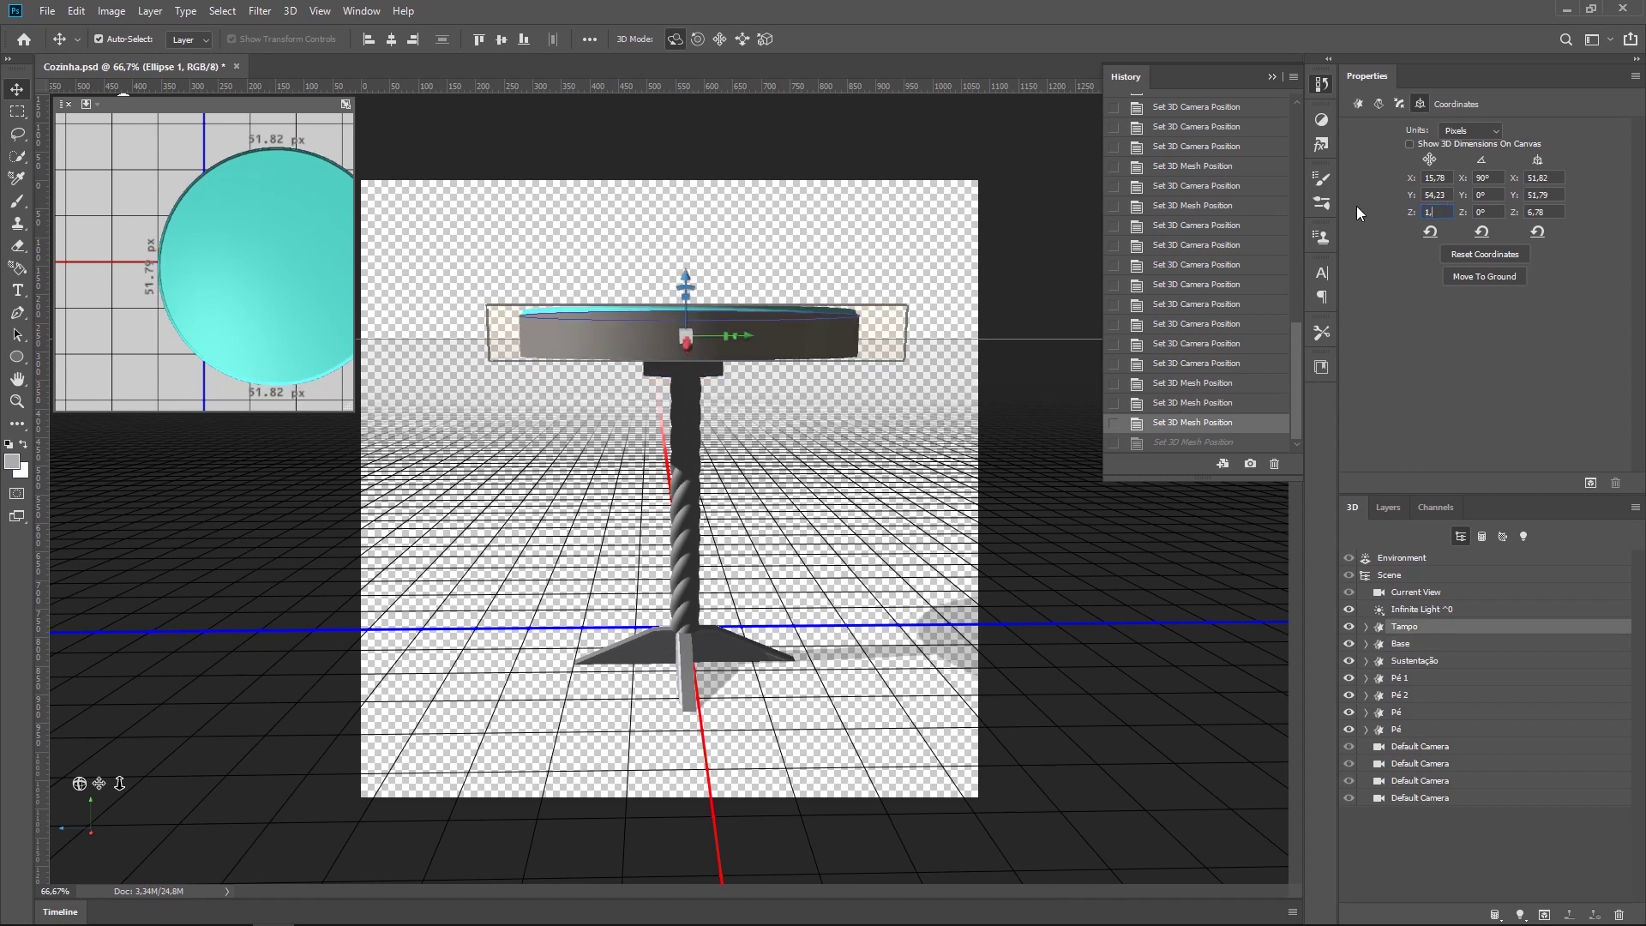
pyautogui.press('Return')
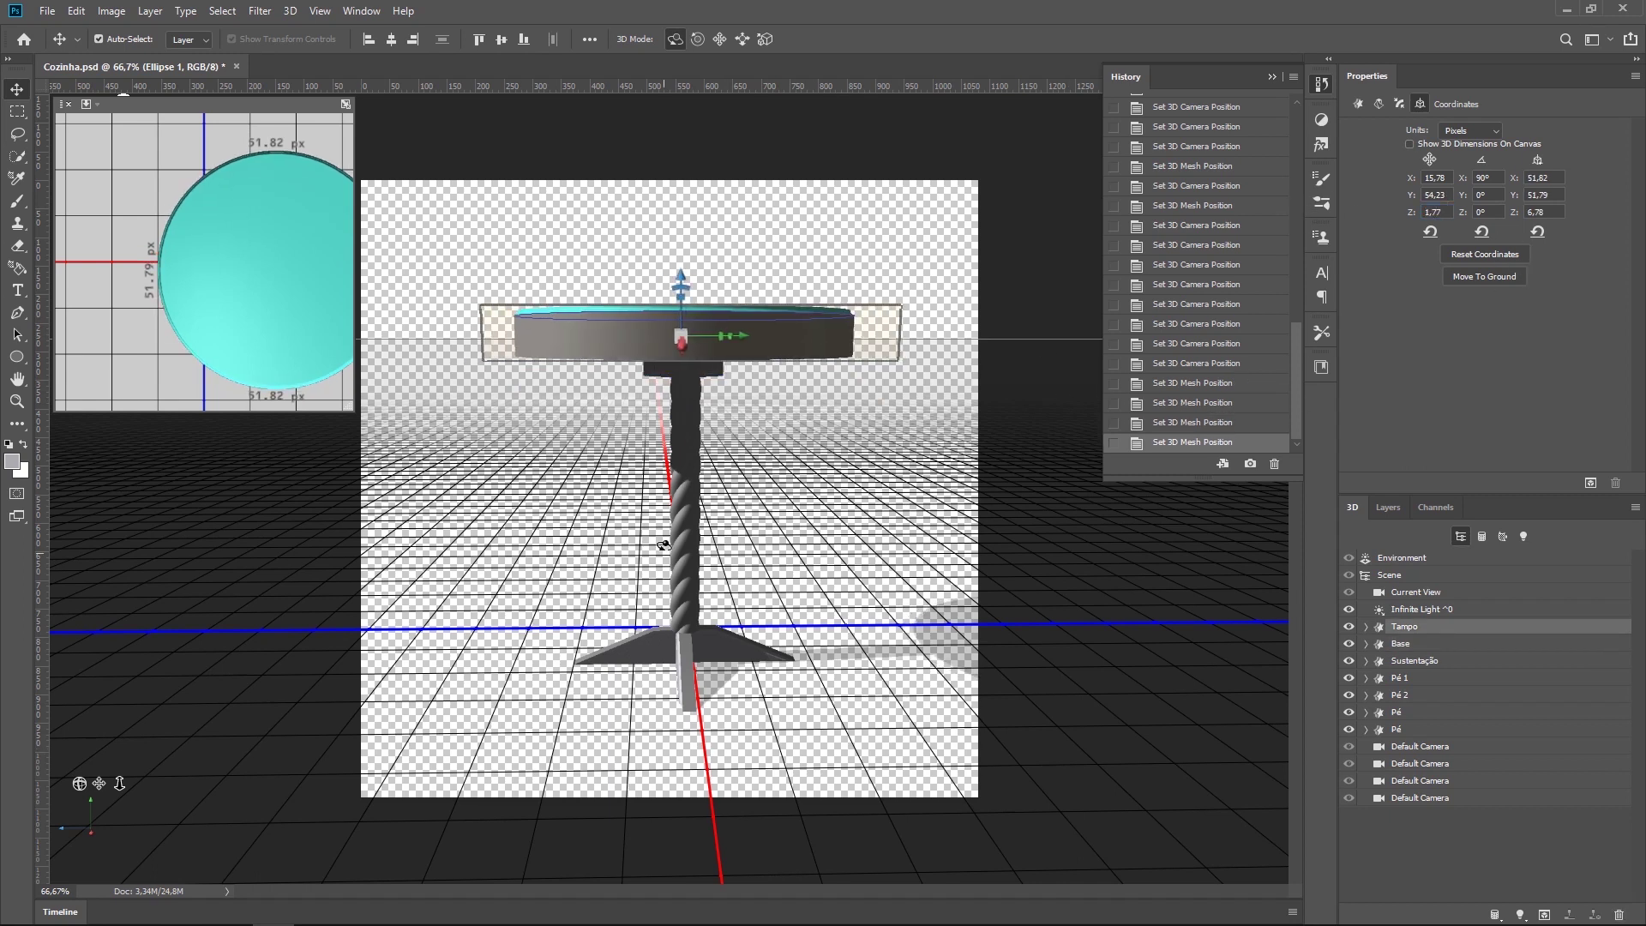
# Step: Set the Sustentação column's Z position to 1,77, then select Current View
pyautogui.click(695, 471)
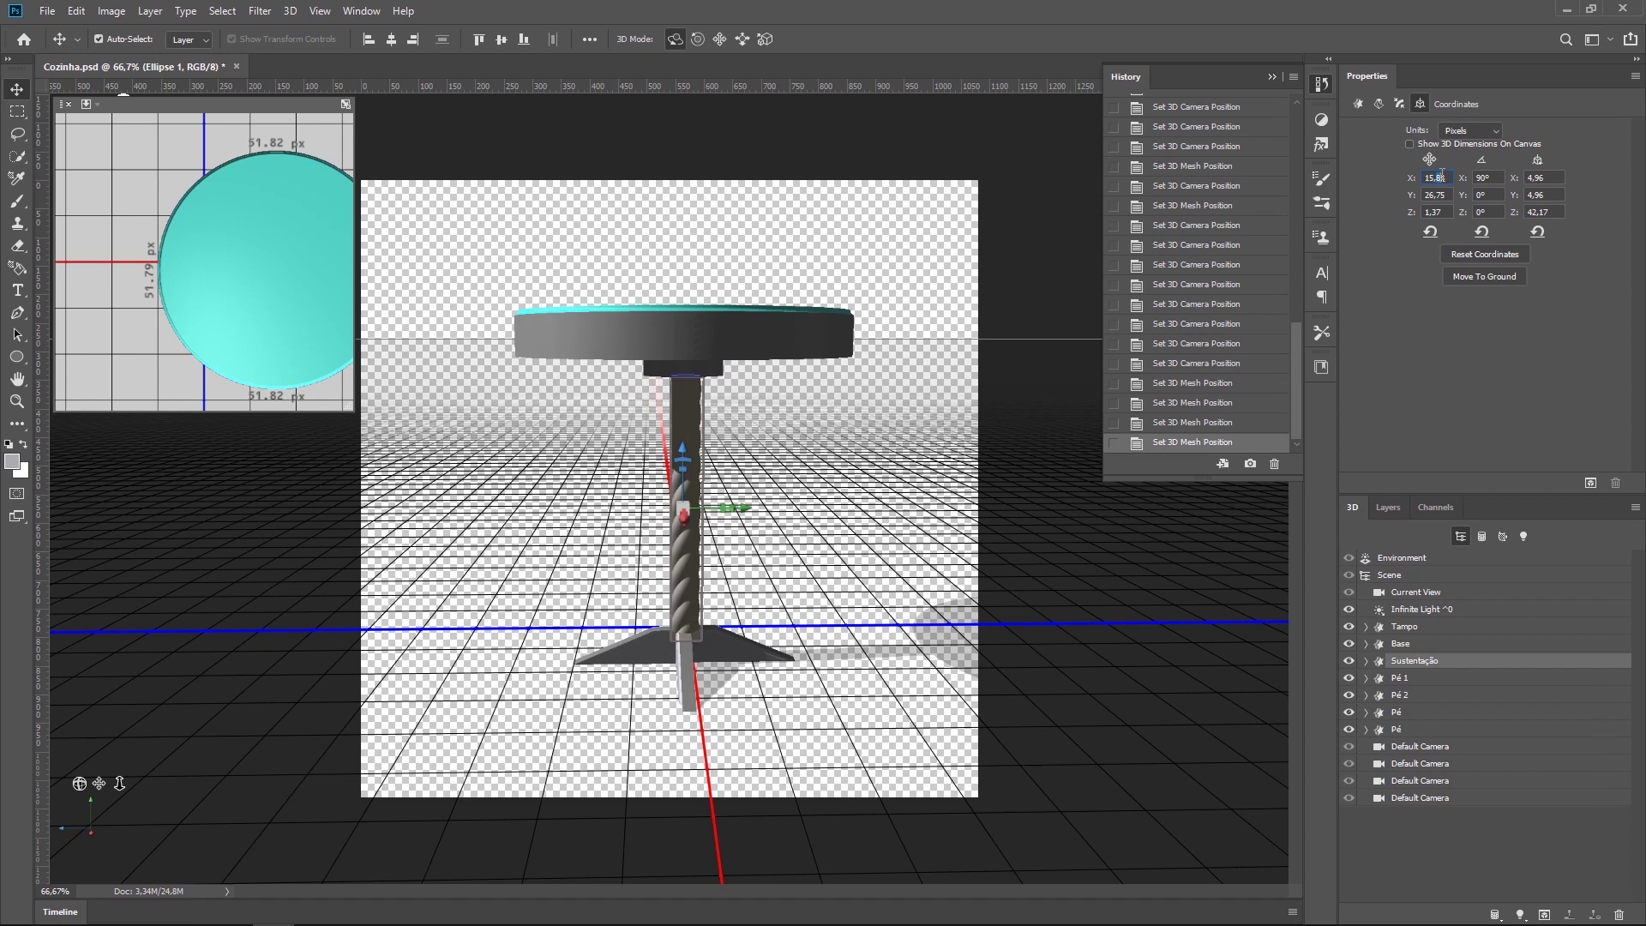
pyautogui.click(716, 370)
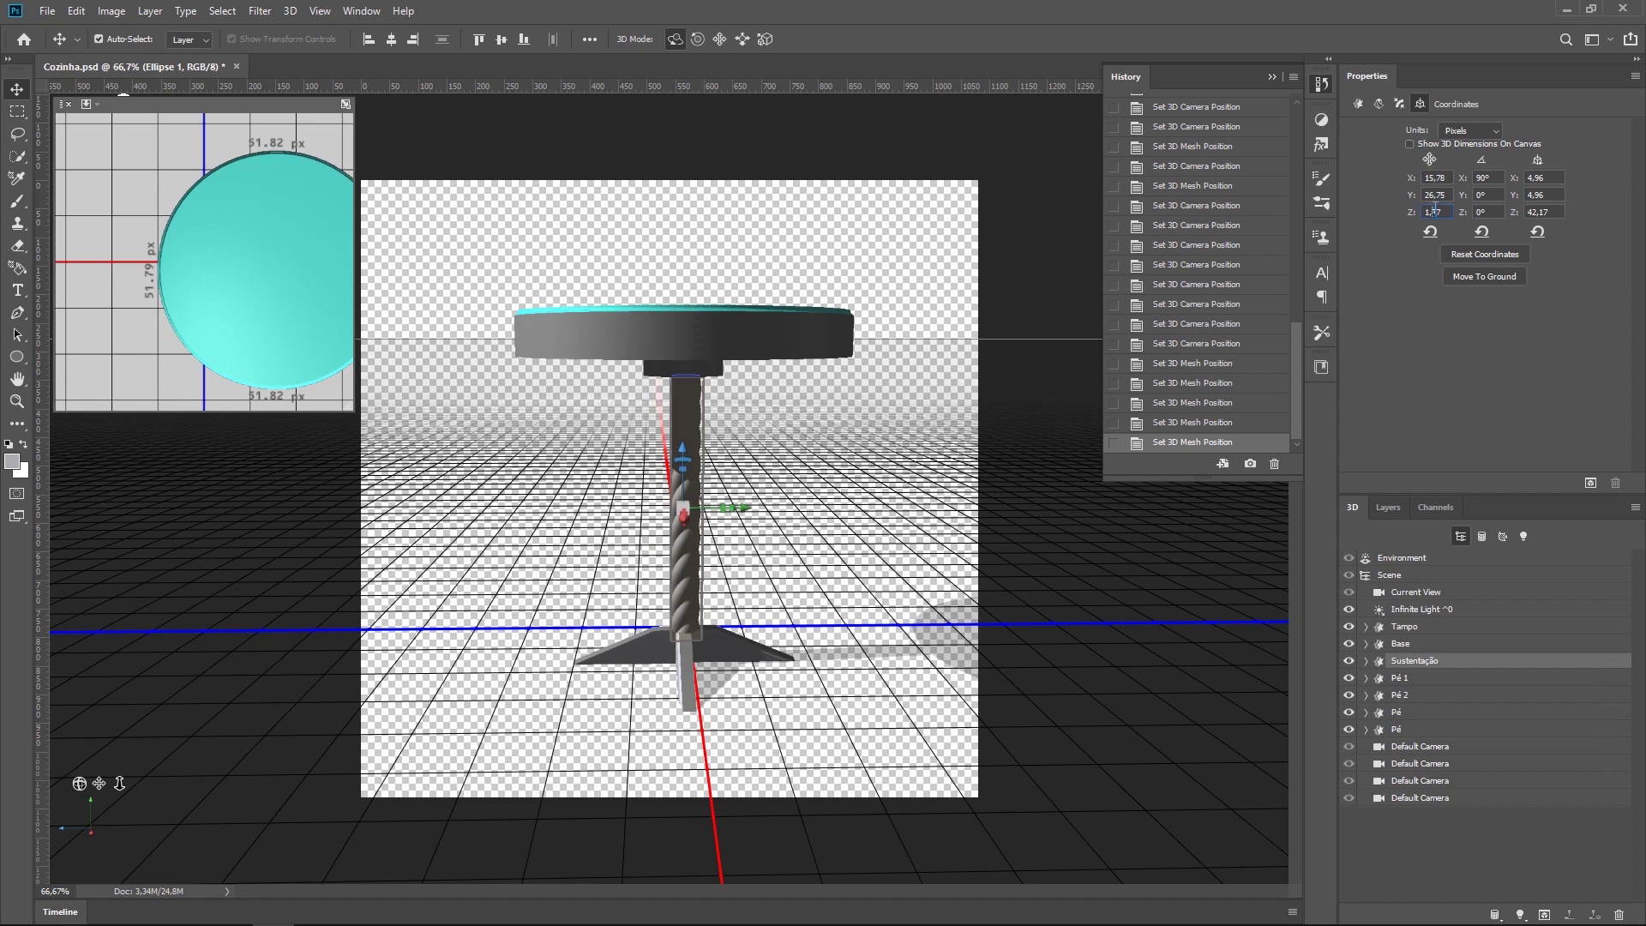
pyautogui.write('7')
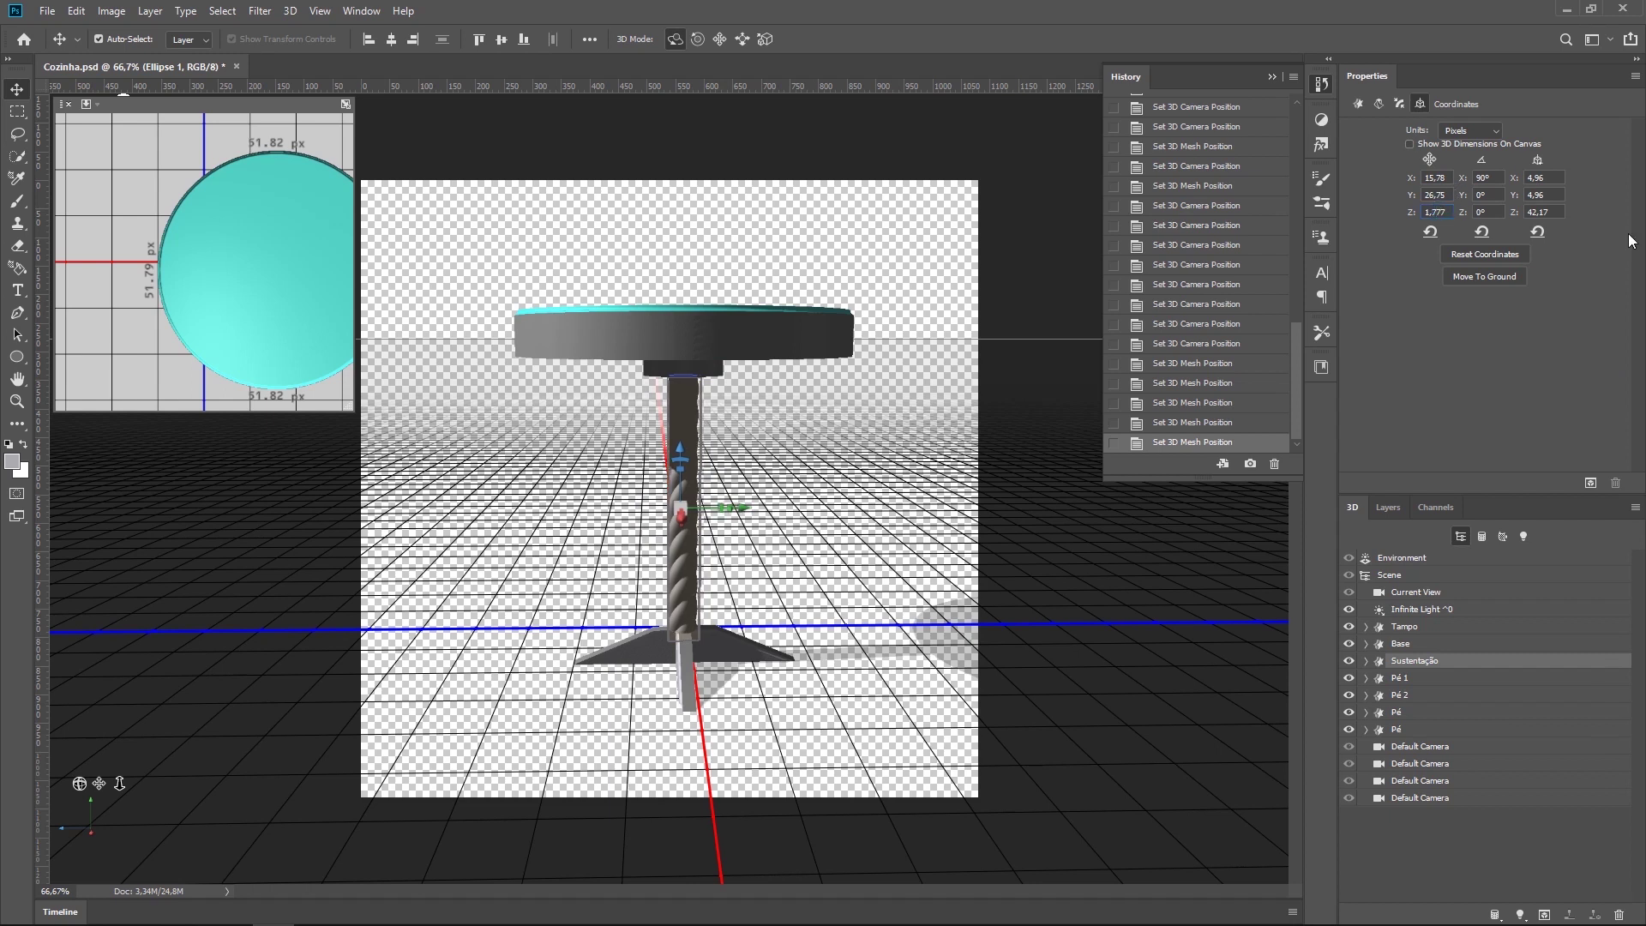
pyautogui.click(844, 555)
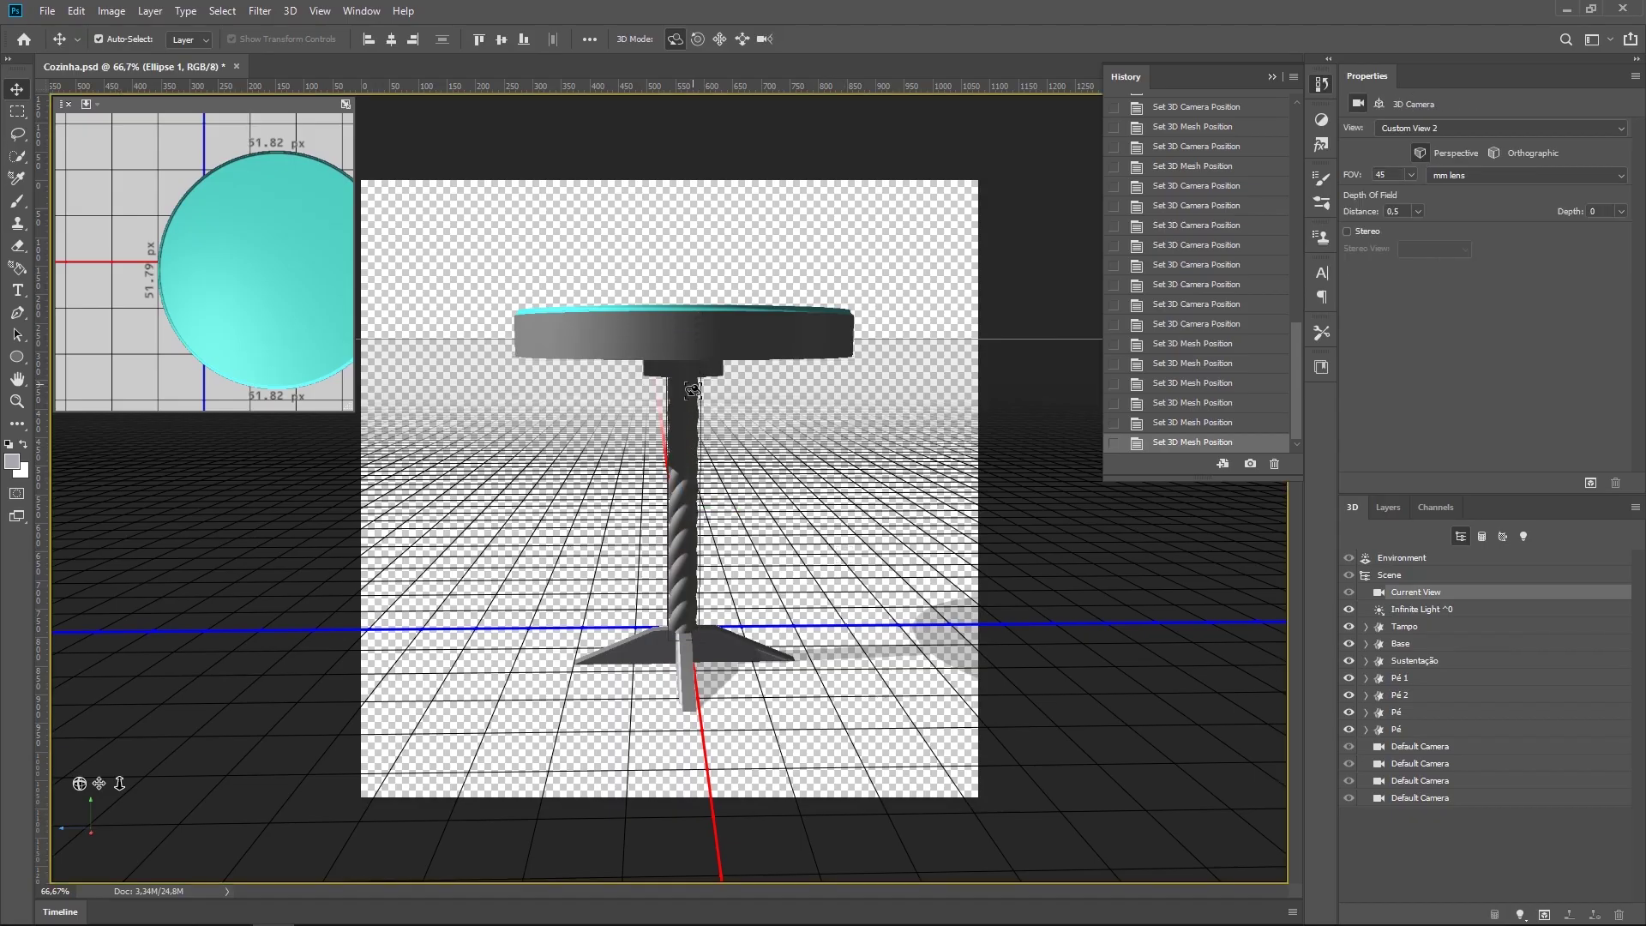
# Step: Orbit the camera above and around the table, then zoom in for a close, low view
pyautogui.moveTo(977, 620)
pyautogui.mouseDown()
pyautogui.moveTo(1206, 641)
pyautogui.moveTo(790, 629)
pyautogui.mouseUp()
pyautogui.moveTo(854, 580); pyautogui.dragTo(848, 669)
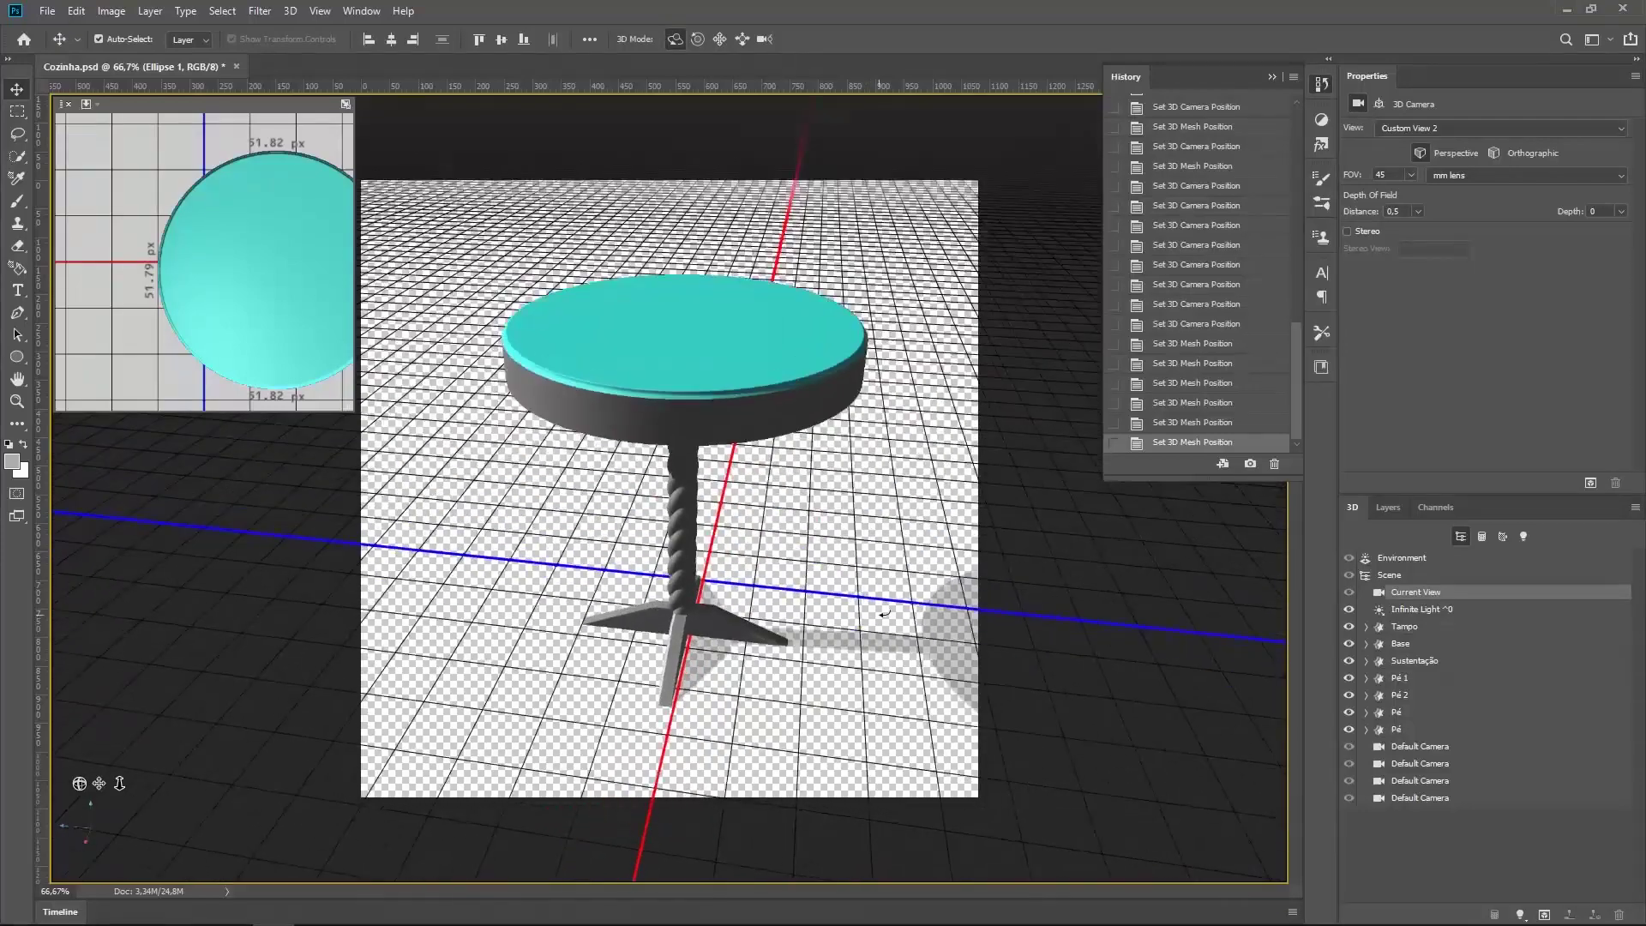
pyautogui.moveTo(886, 484); pyautogui.dragTo(749, 82)
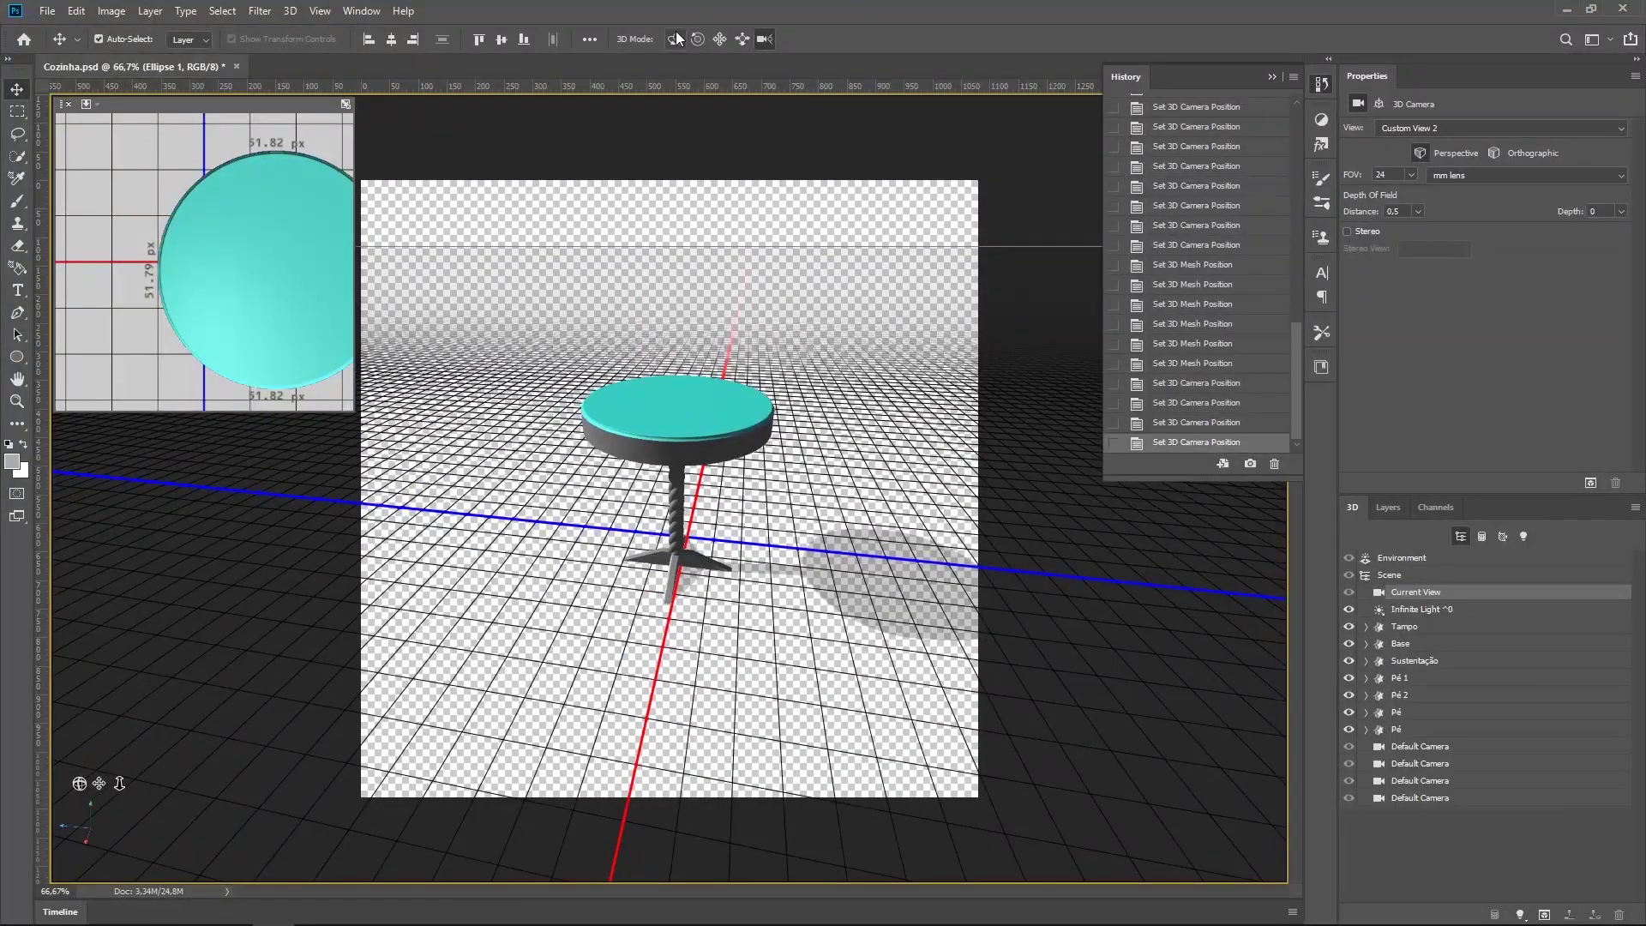
pyautogui.click(676, 38)
pyautogui.moveTo(857, 600)
pyautogui.mouseDown()
pyautogui.moveTo(939, 659)
pyautogui.moveTo(543, 633)
pyautogui.mouseUp()
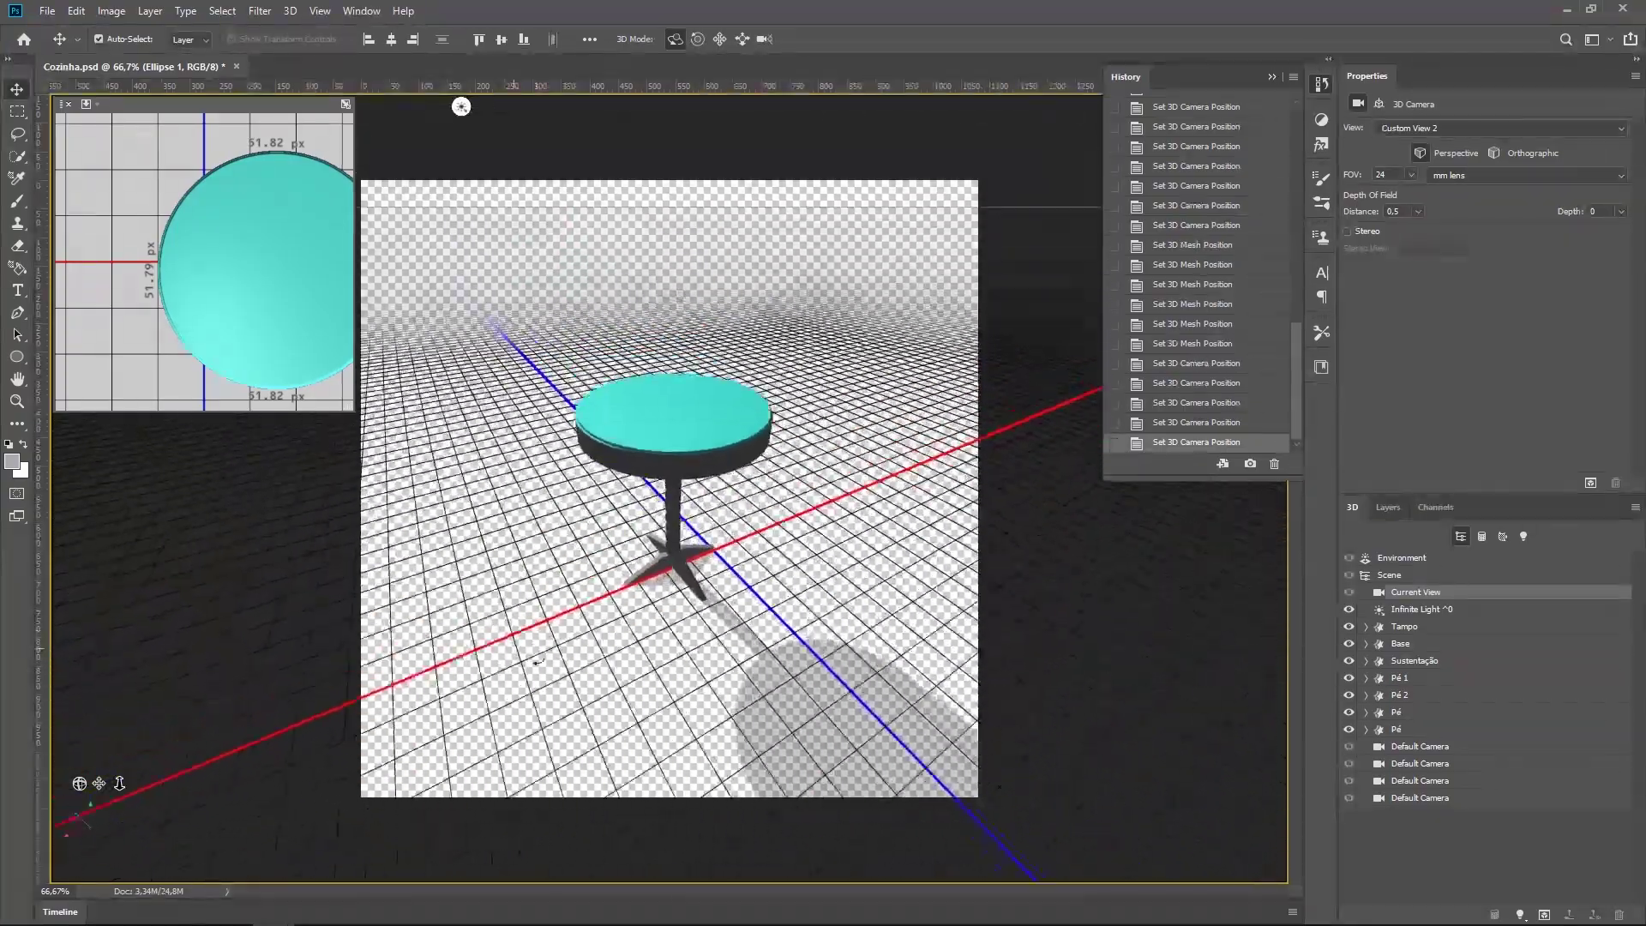
pyautogui.moveTo(543, 633); pyautogui.dragTo(614, 606)
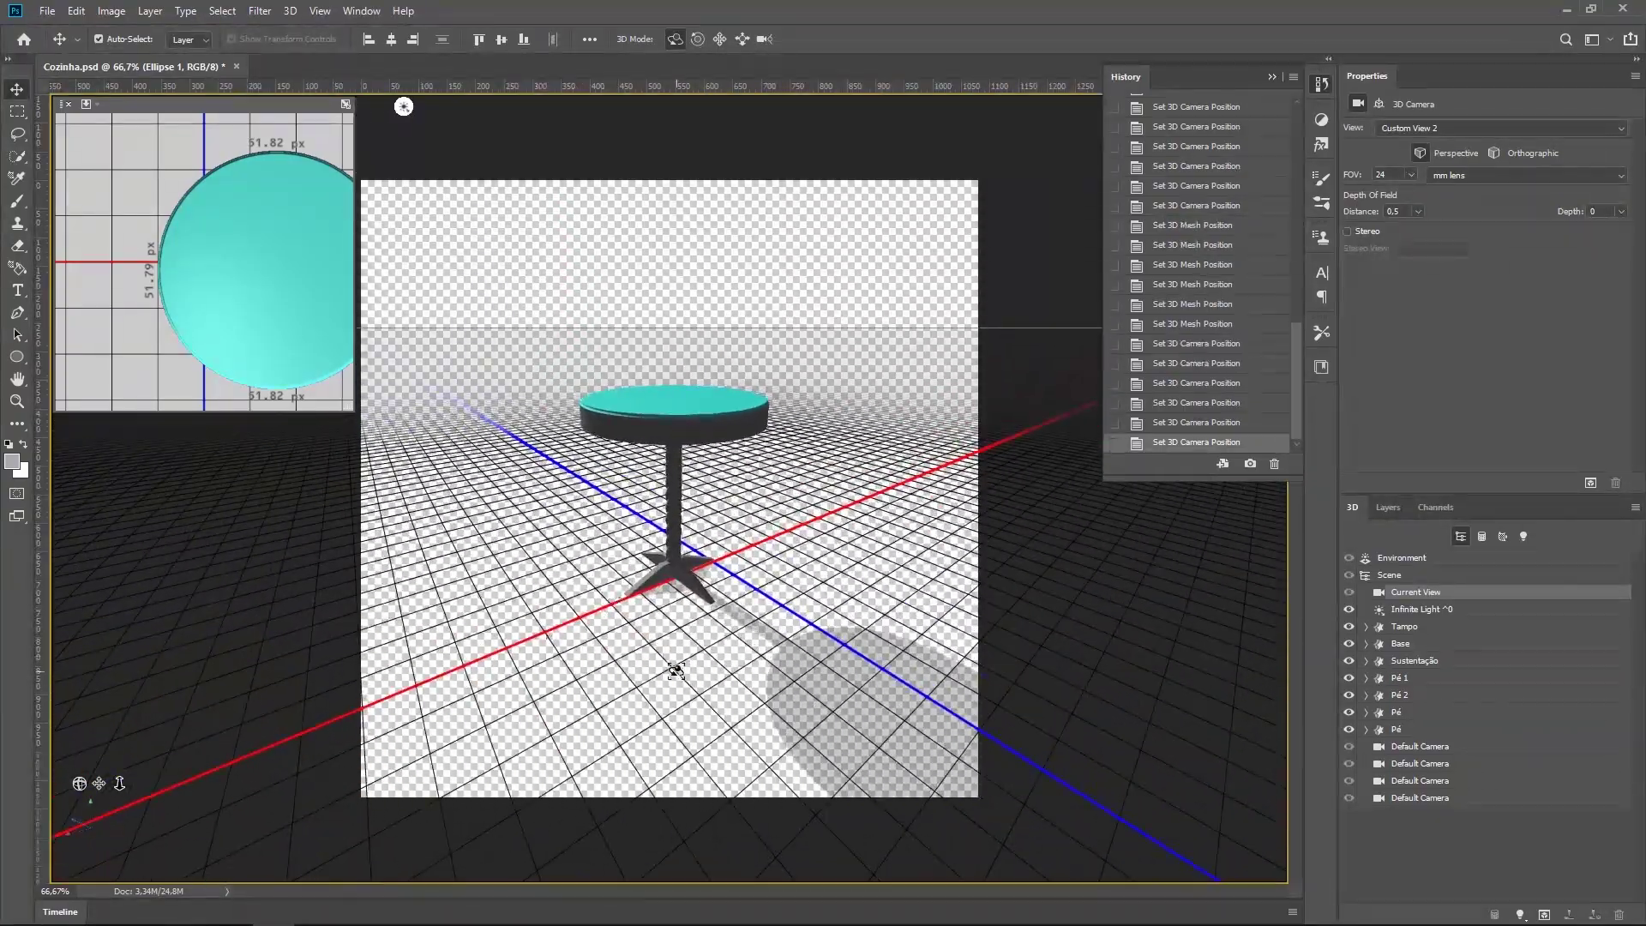
pyautogui.moveTo(676, 669)
pyautogui.mouseDown()
pyautogui.moveTo(626, 652)
pyautogui.moveTo(558, 668)
pyautogui.mouseUp()
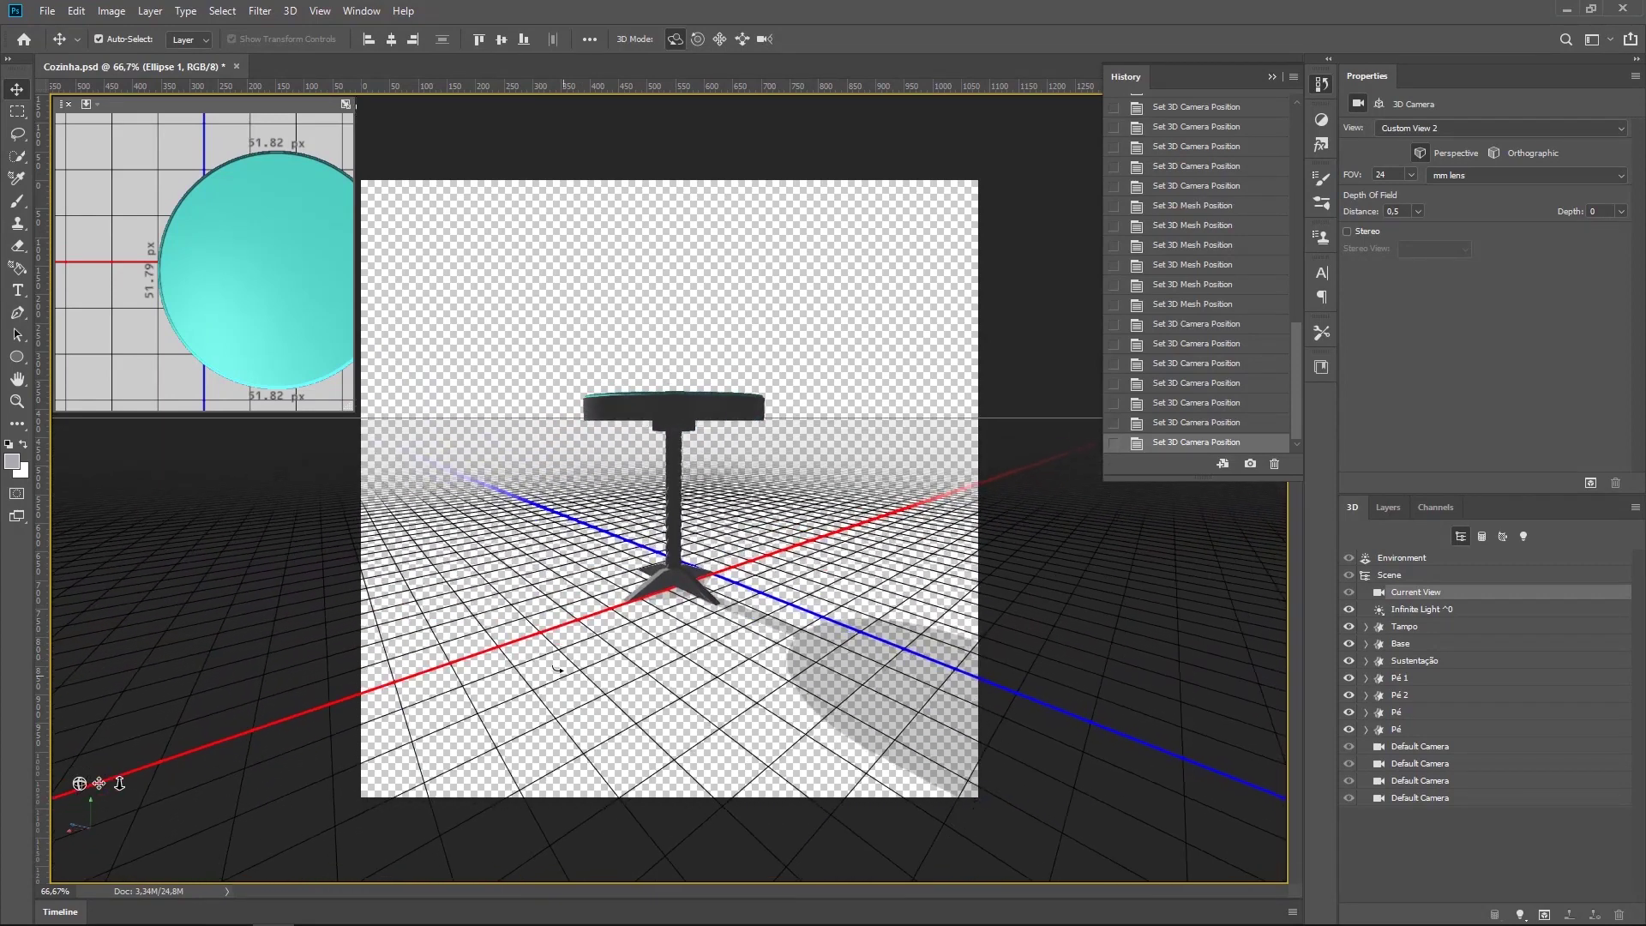
pyautogui.click(760, 39)
pyautogui.moveTo(867, 569)
pyautogui.mouseDown()
pyautogui.moveTo(918, 301)
pyautogui.moveTo(874, 438)
pyautogui.moveTo(639, 566)
pyautogui.mouseUp()
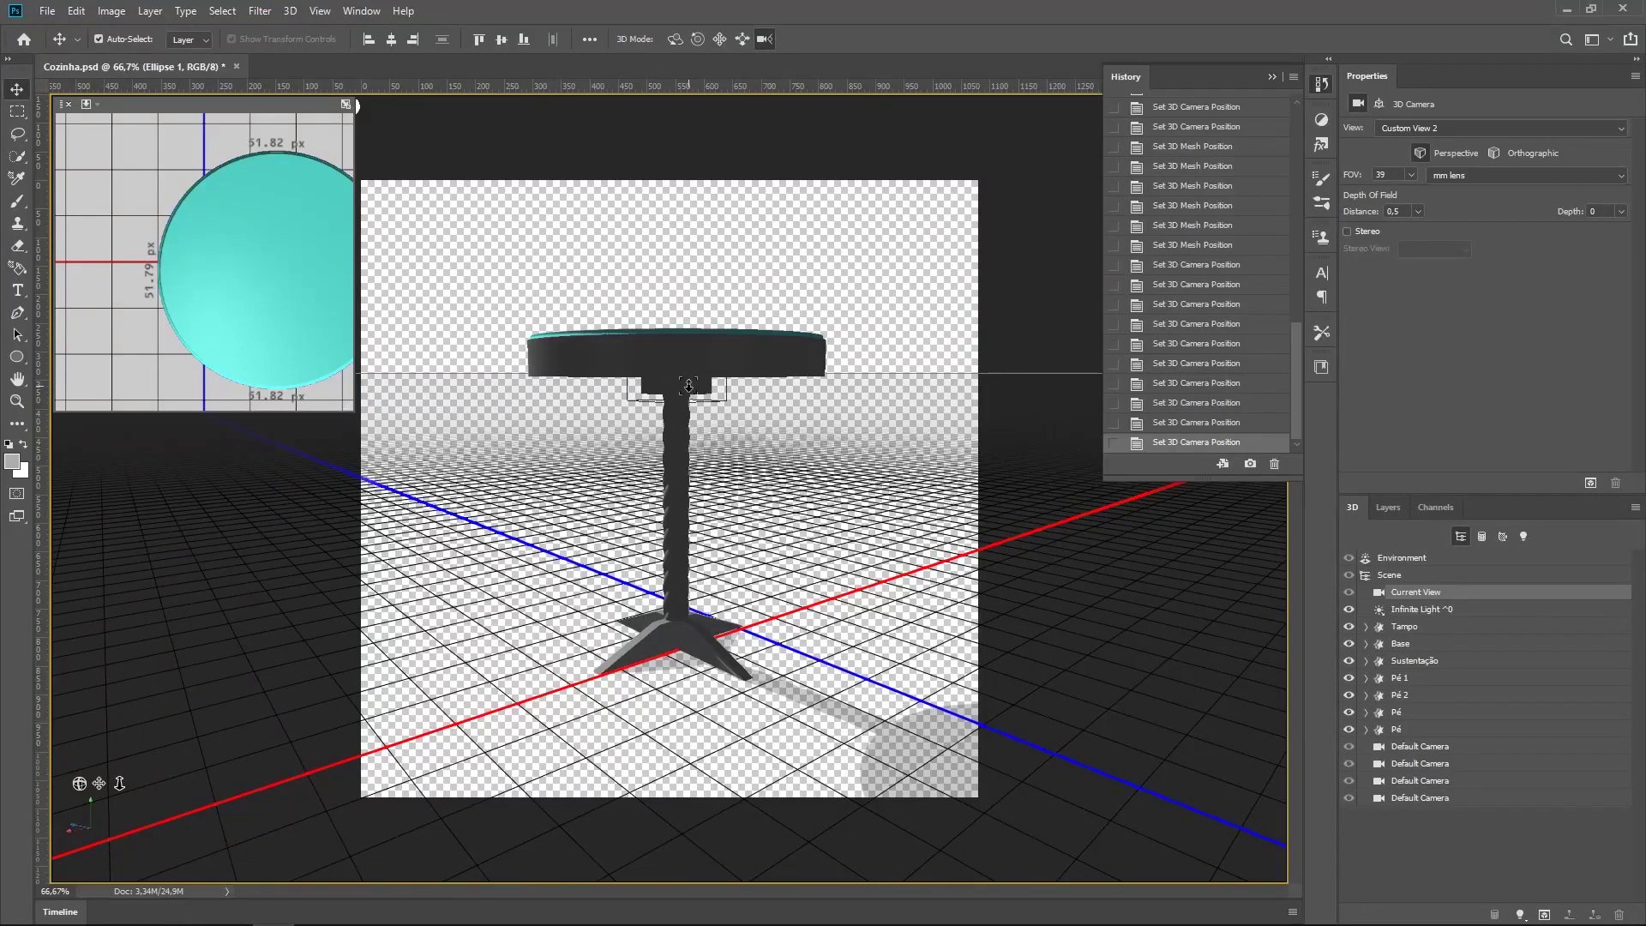
# Step: Set Extrusion Depth to 1 px on the Base plate and 3 px on the Tampo tabletop
pyautogui.click(703, 358)
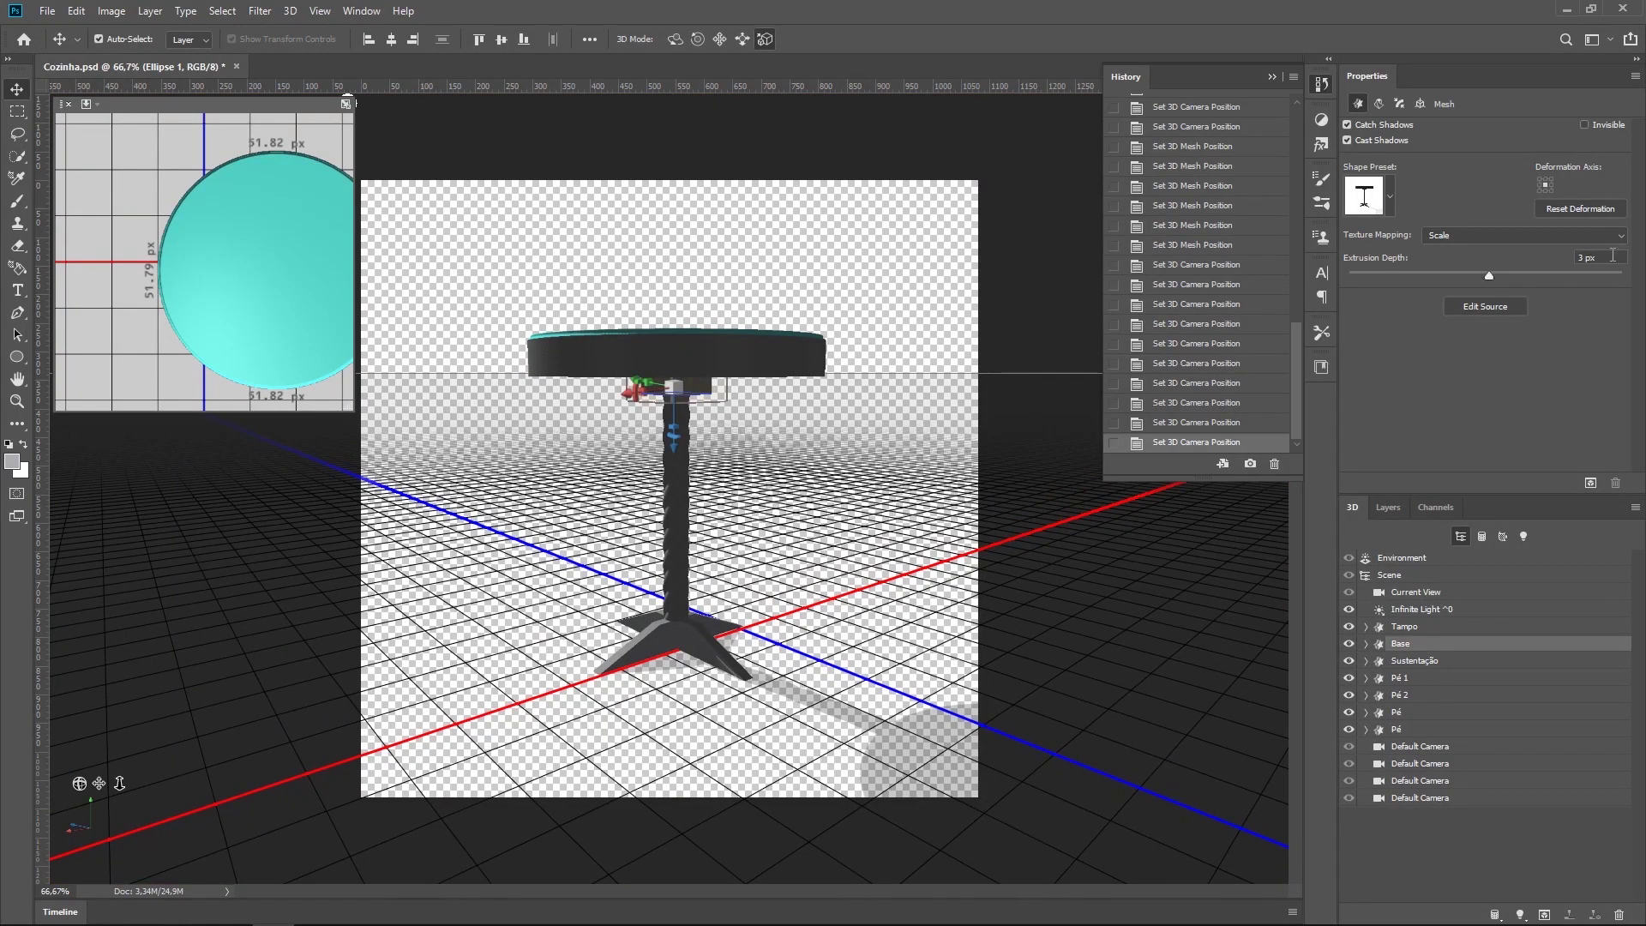
pyautogui.write('1')
pyautogui.press('Return')
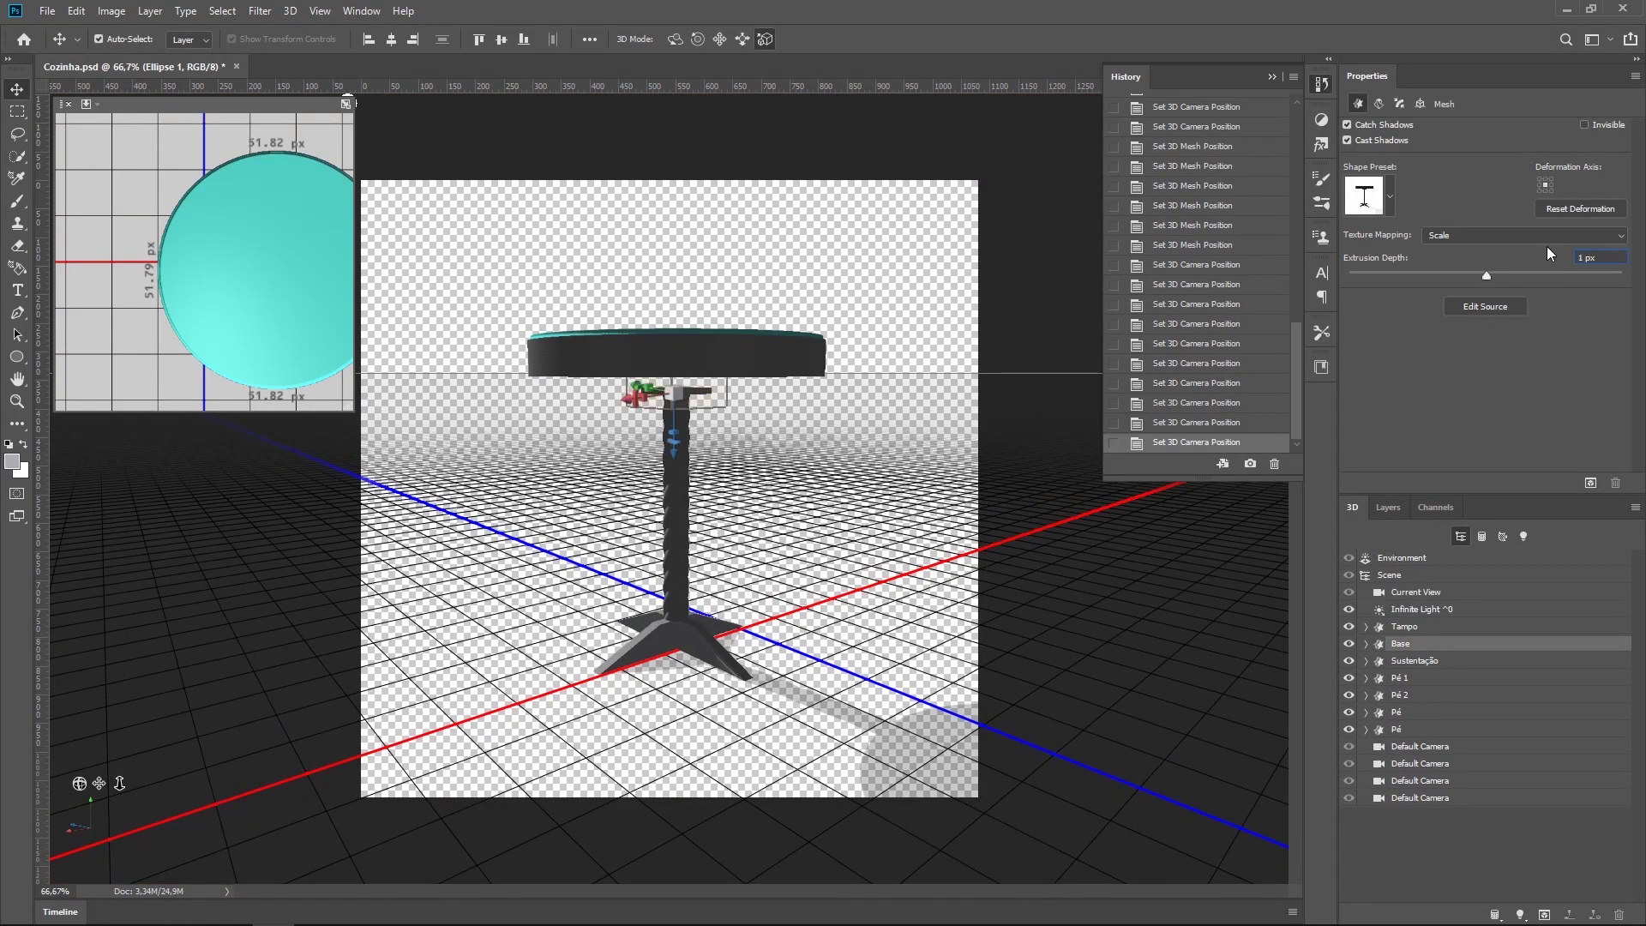
pyautogui.click(743, 356)
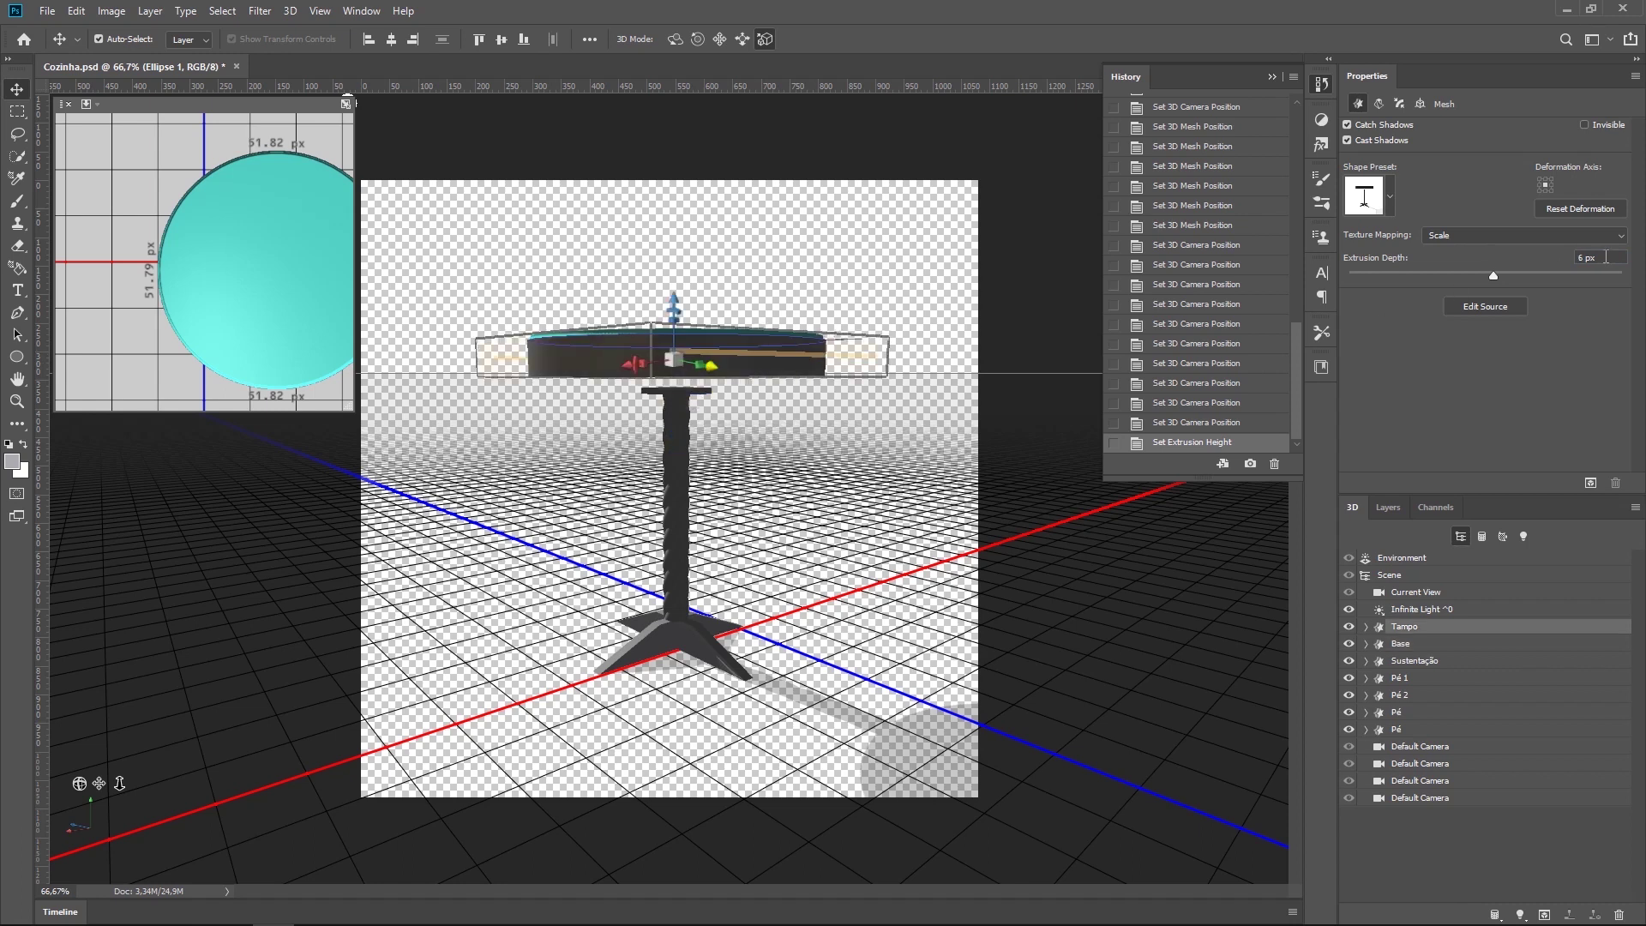
pyautogui.write('3')
pyautogui.press('Return')
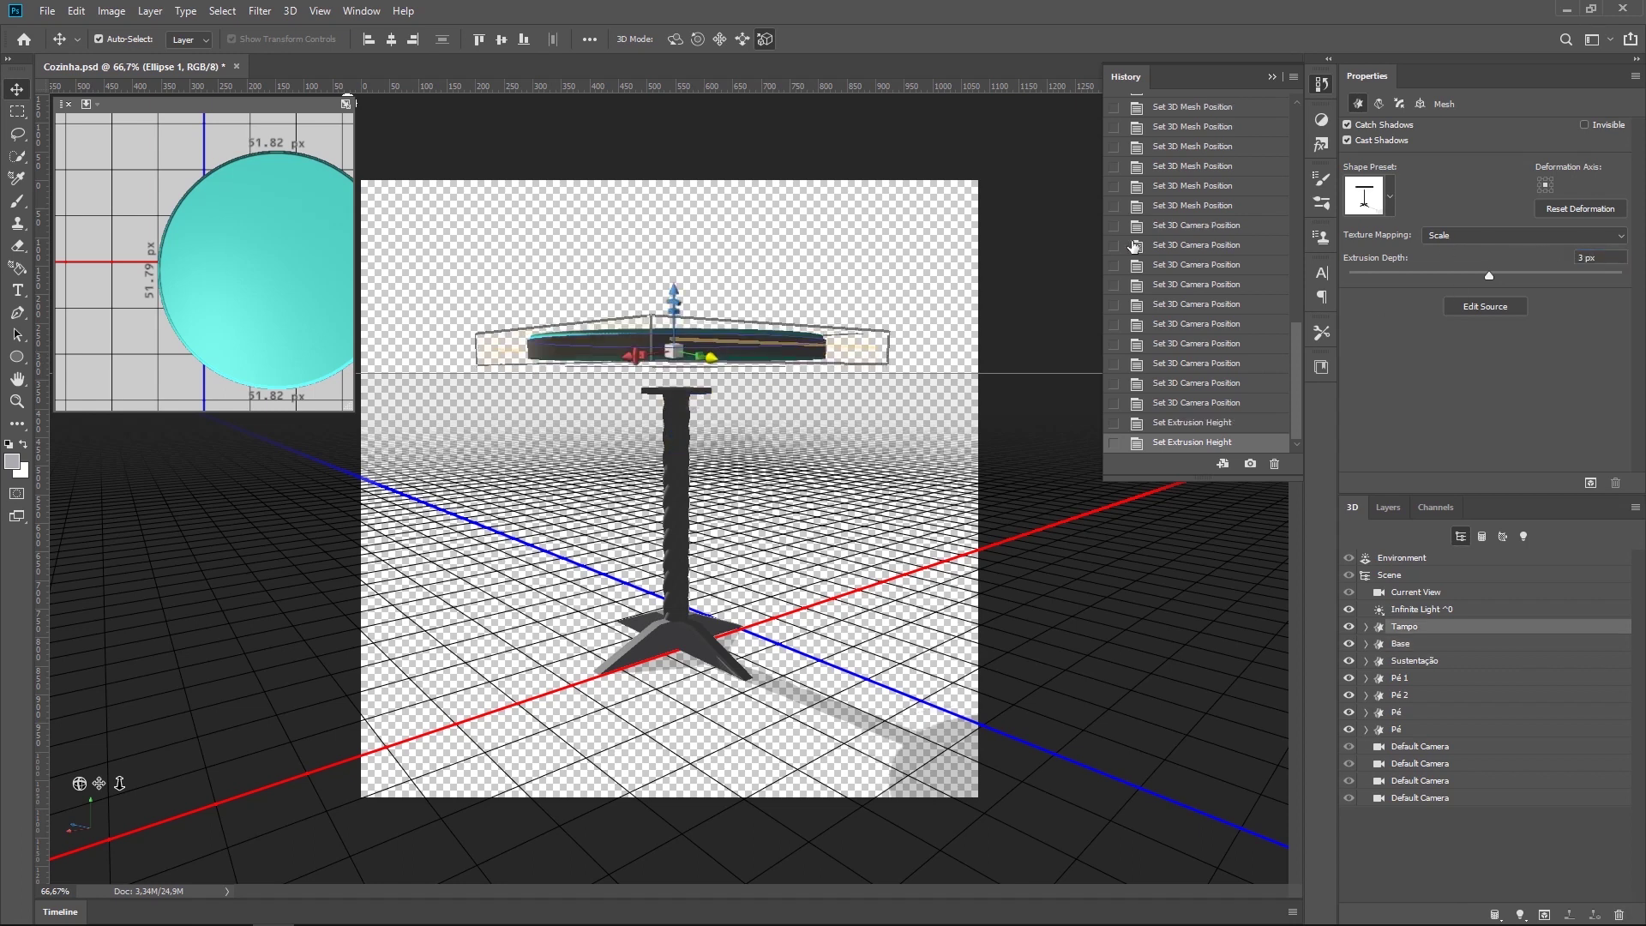
# Step: Lower the thinned tabletop along Z onto the base plate, orbiting to check its fit
pyautogui.click(764, 235)
pyautogui.click(689, 329)
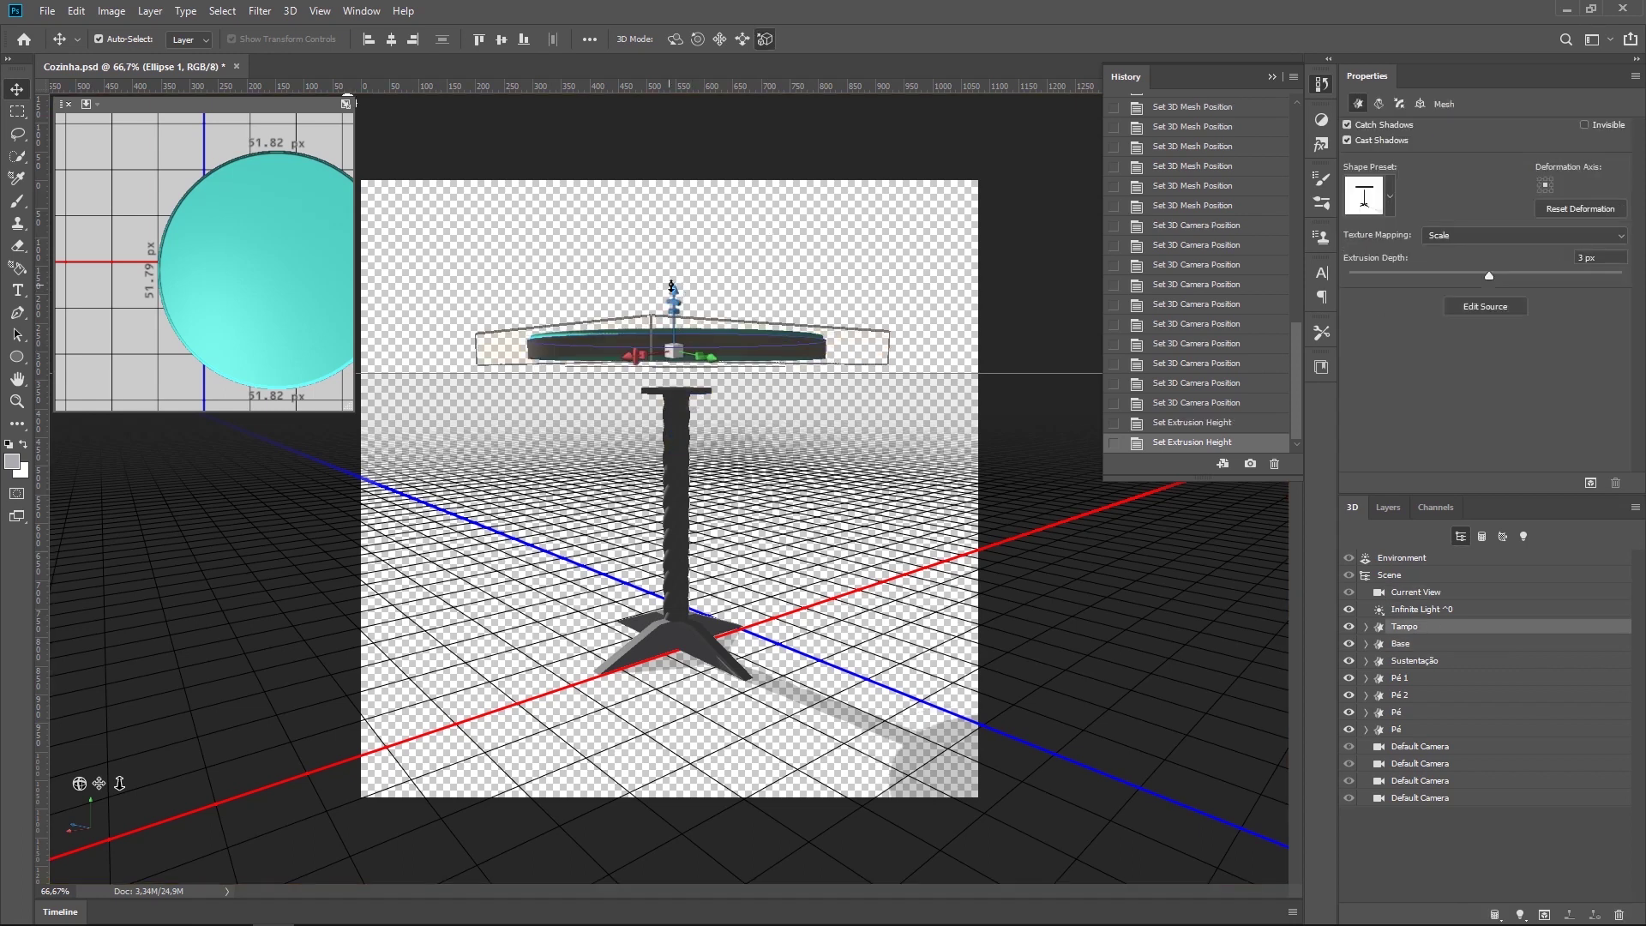
pyautogui.moveTo(673, 288); pyautogui.dragTo(672, 307)
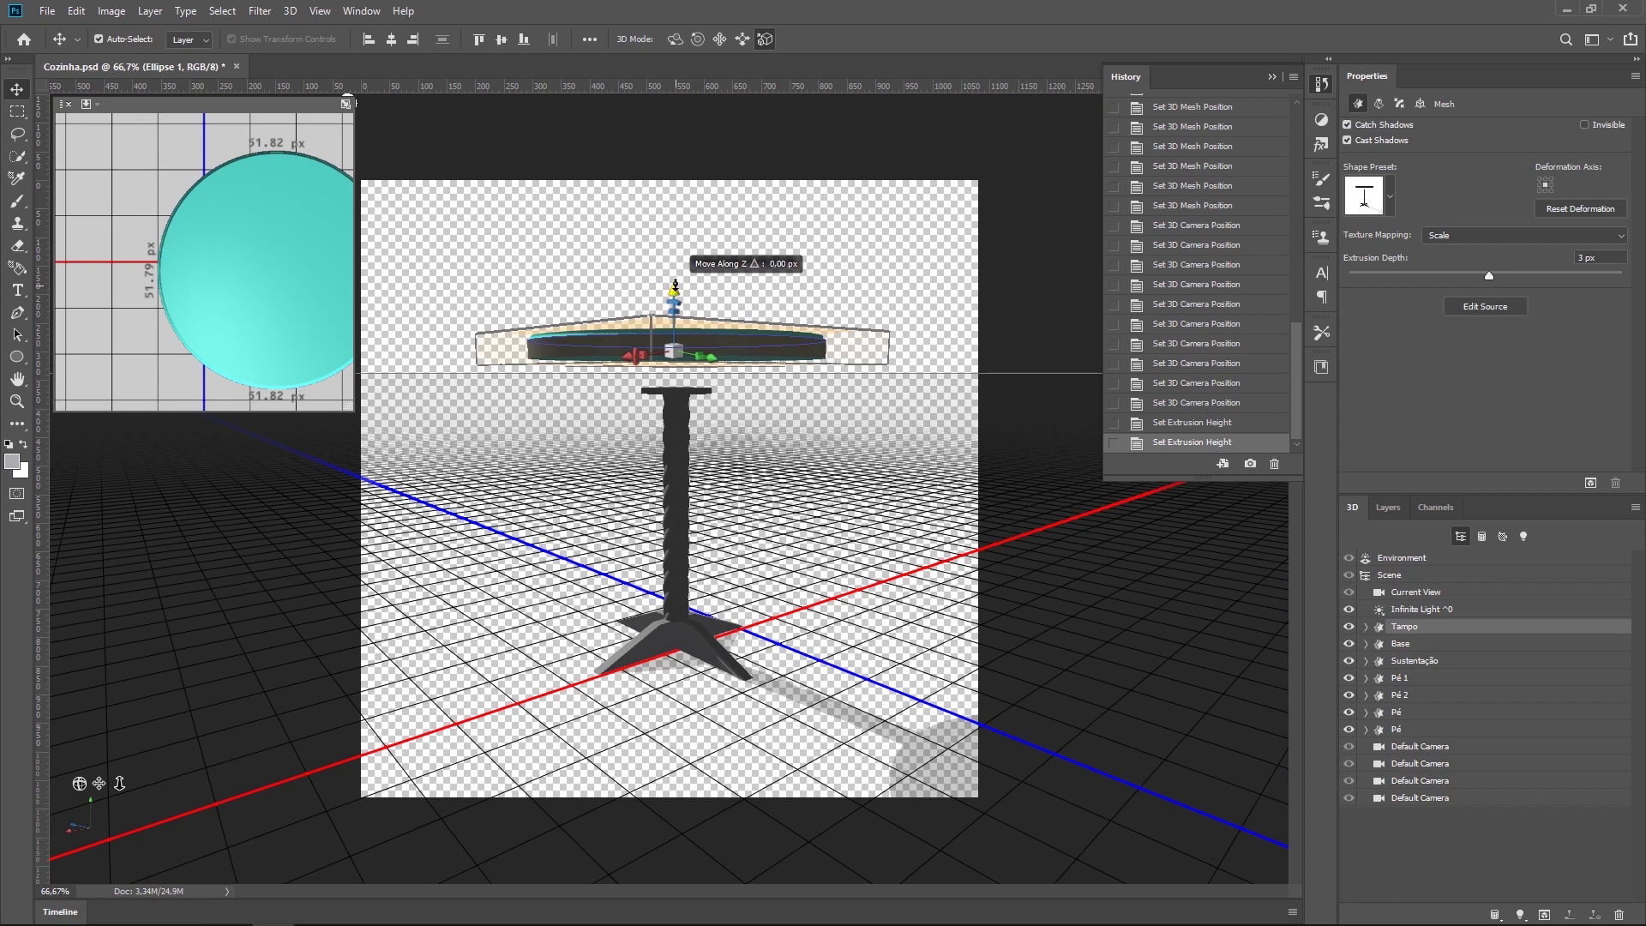
pyautogui.click(889, 655)
pyautogui.moveTo(889, 654); pyautogui.dragTo(852, 449)
pyautogui.click(686, 369)
pyautogui.moveTo(671, 310); pyautogui.dragTo(672, 317)
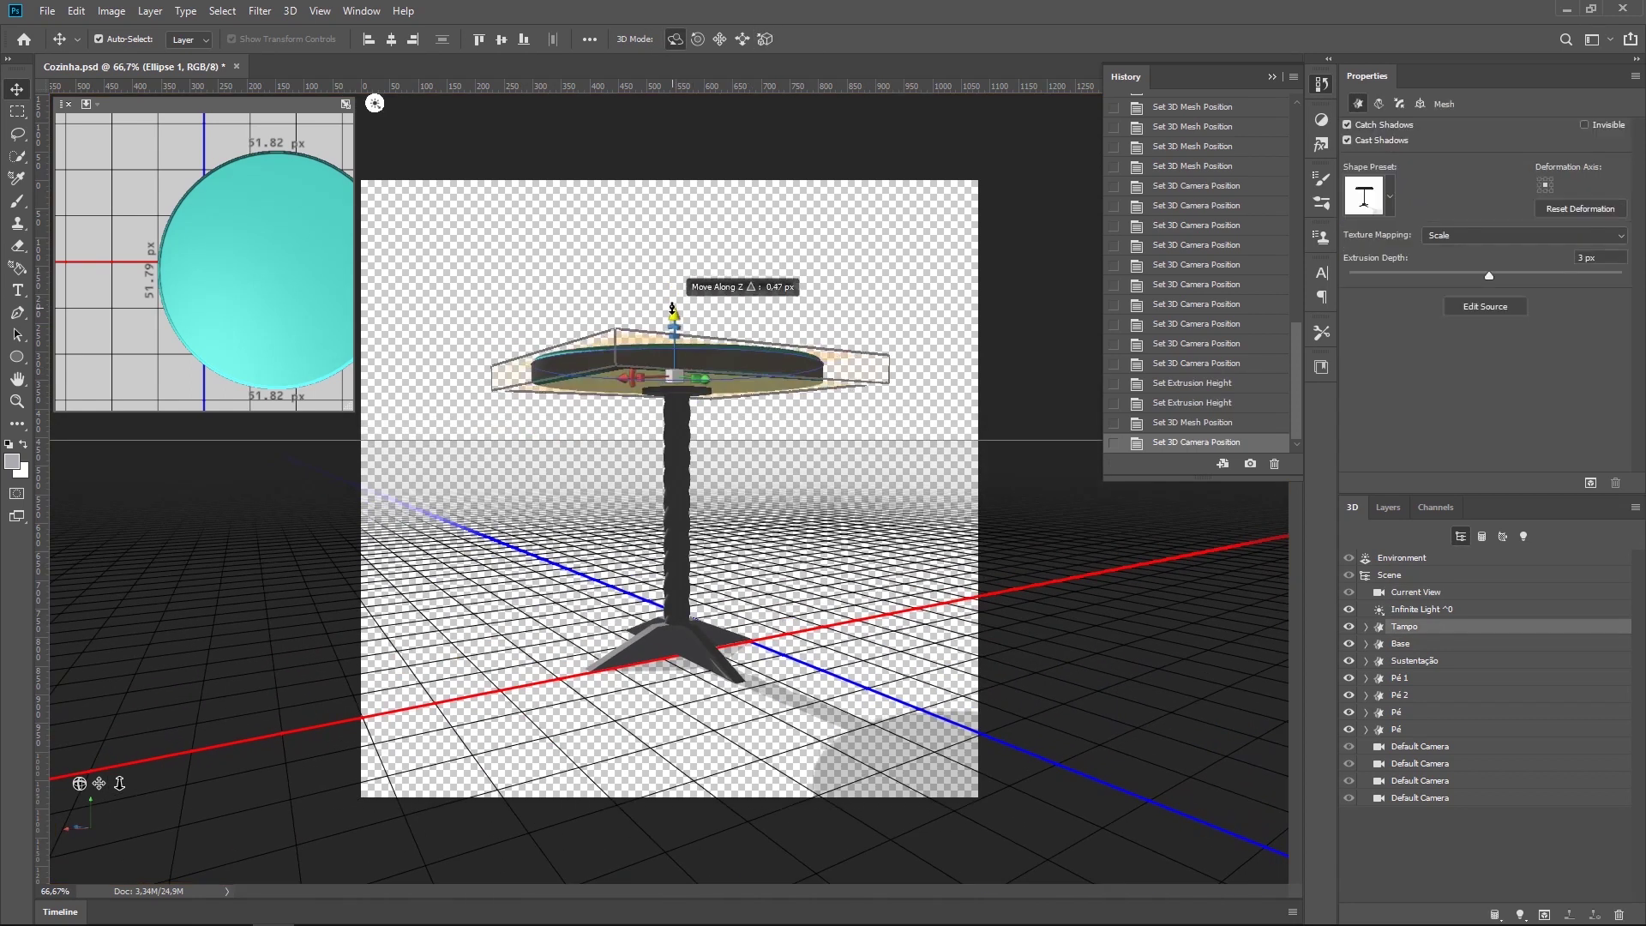
pyautogui.moveTo(814, 557); pyautogui.dragTo(815, 515)
pyautogui.click(686, 369)
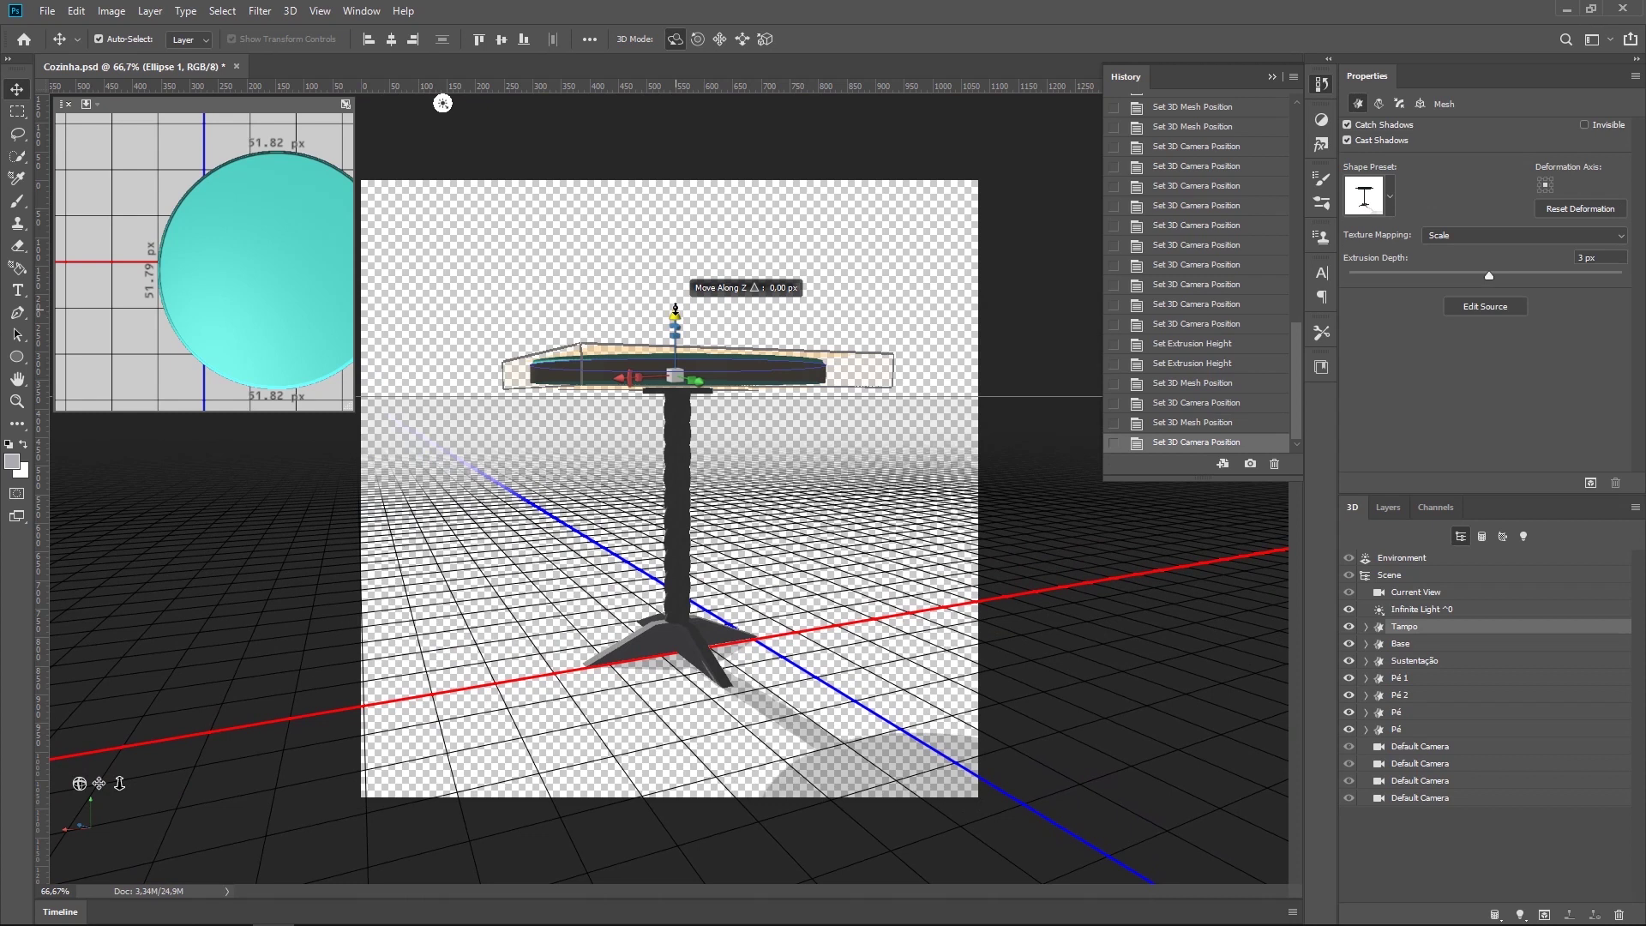
pyautogui.click(511, 249)
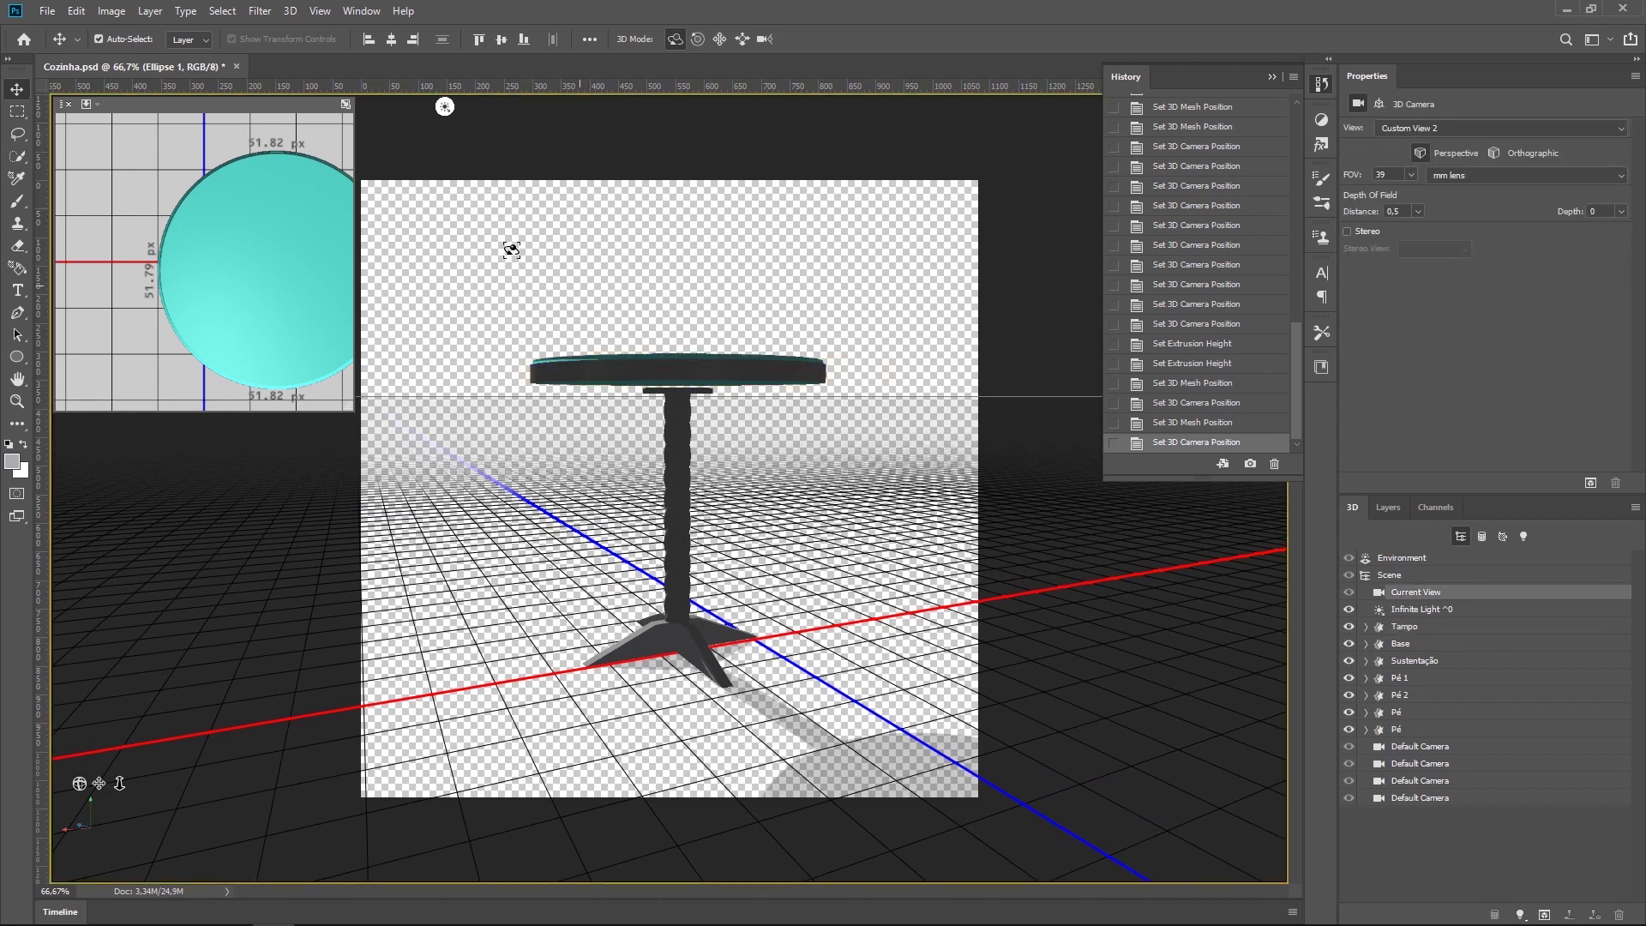
# Step: Show the Front view in the secondary view, lower the tabletop slightly, and view from above
pyautogui.click(100, 107)
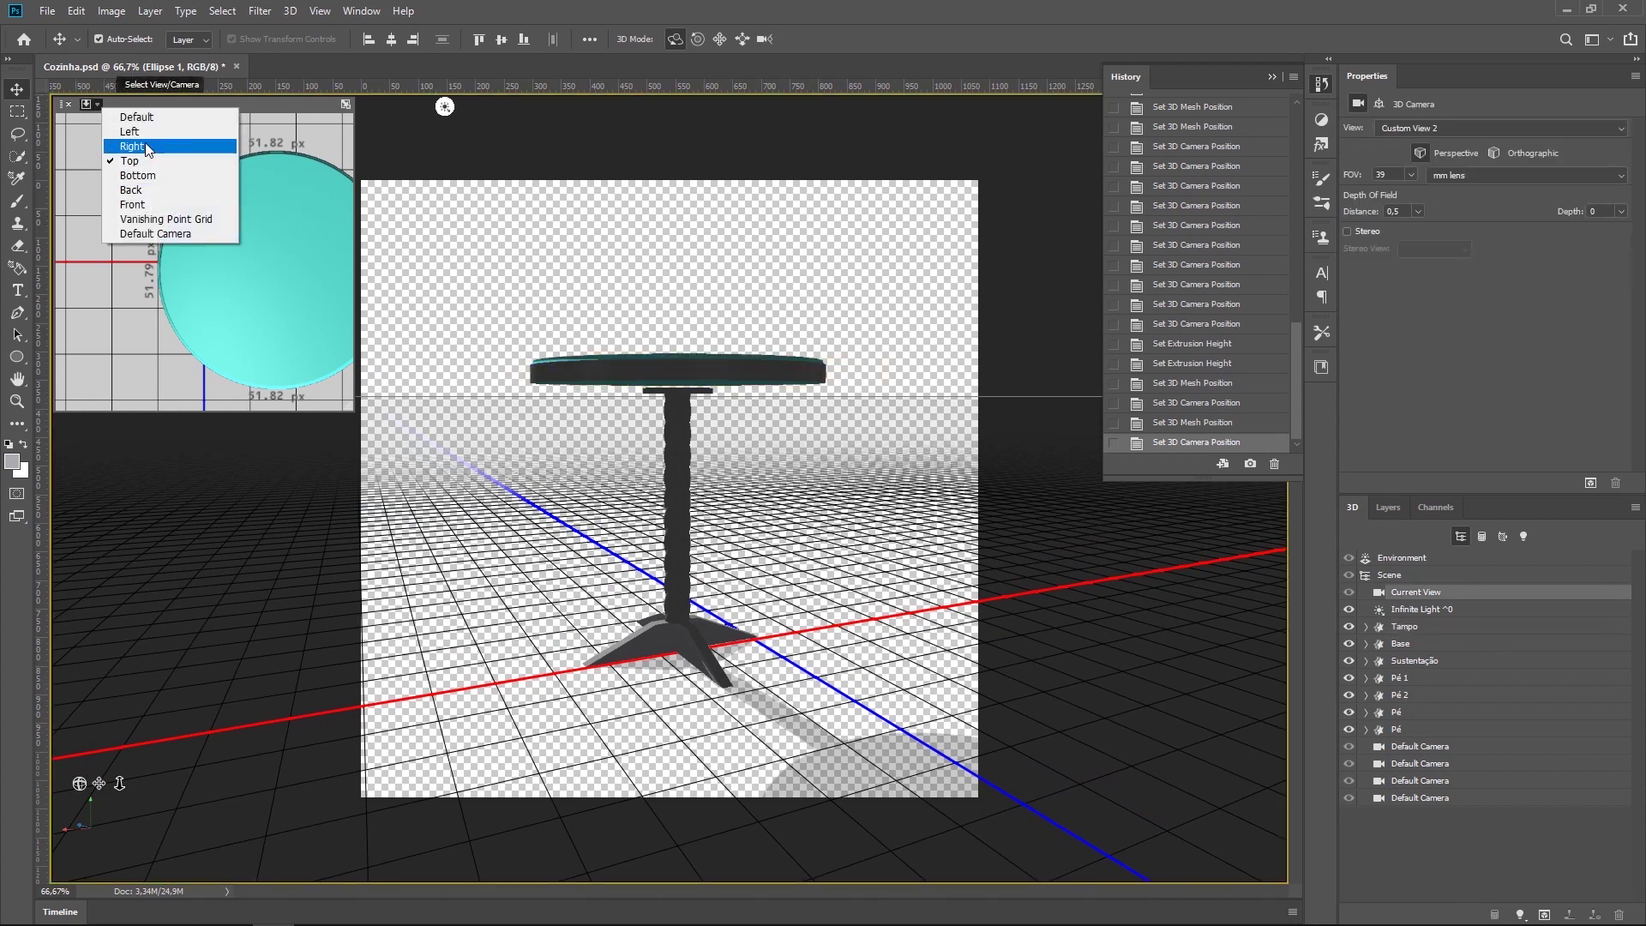
pyautogui.click(161, 201)
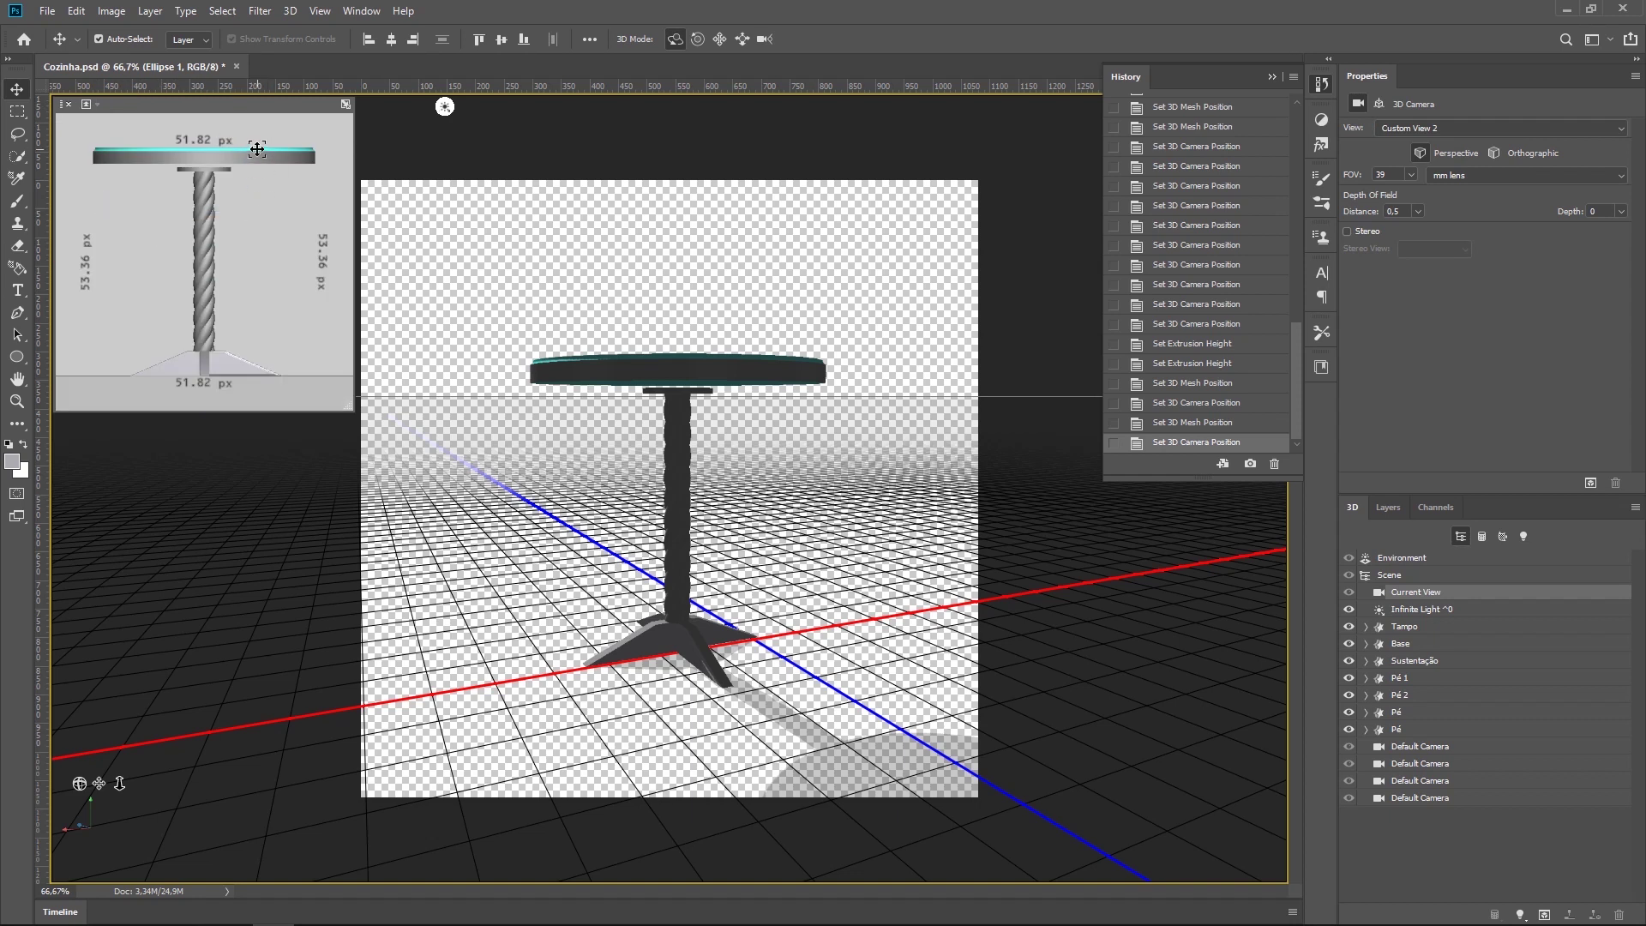
pyautogui.click(763, 373)
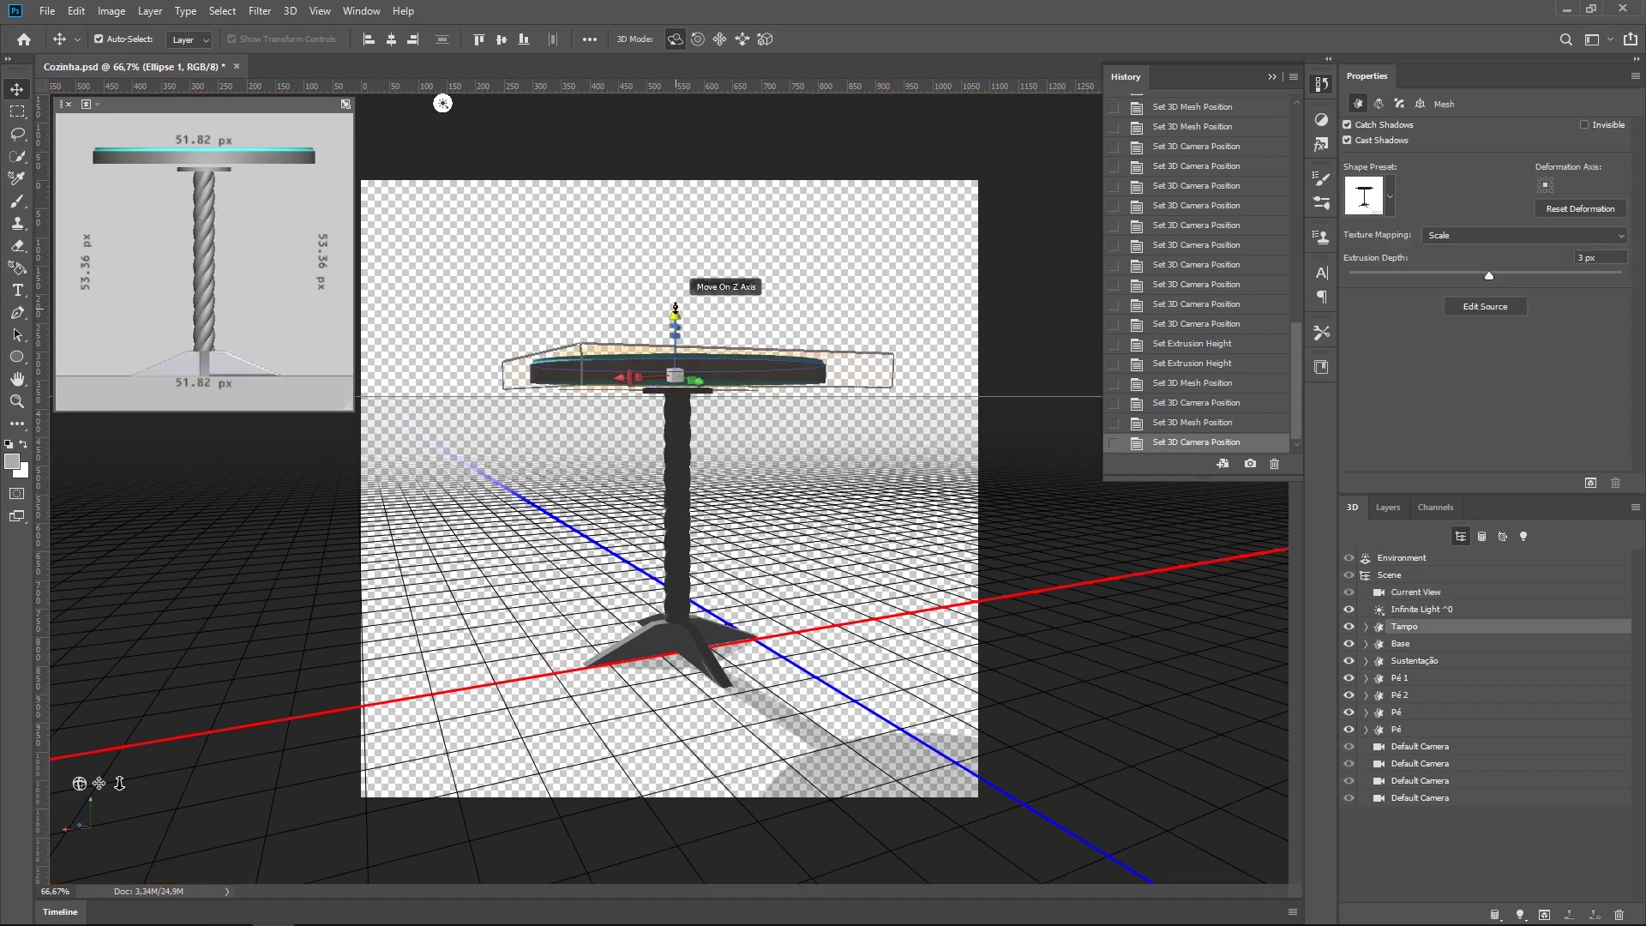
pyautogui.moveTo(677, 310); pyautogui.dragTo(681, 313)
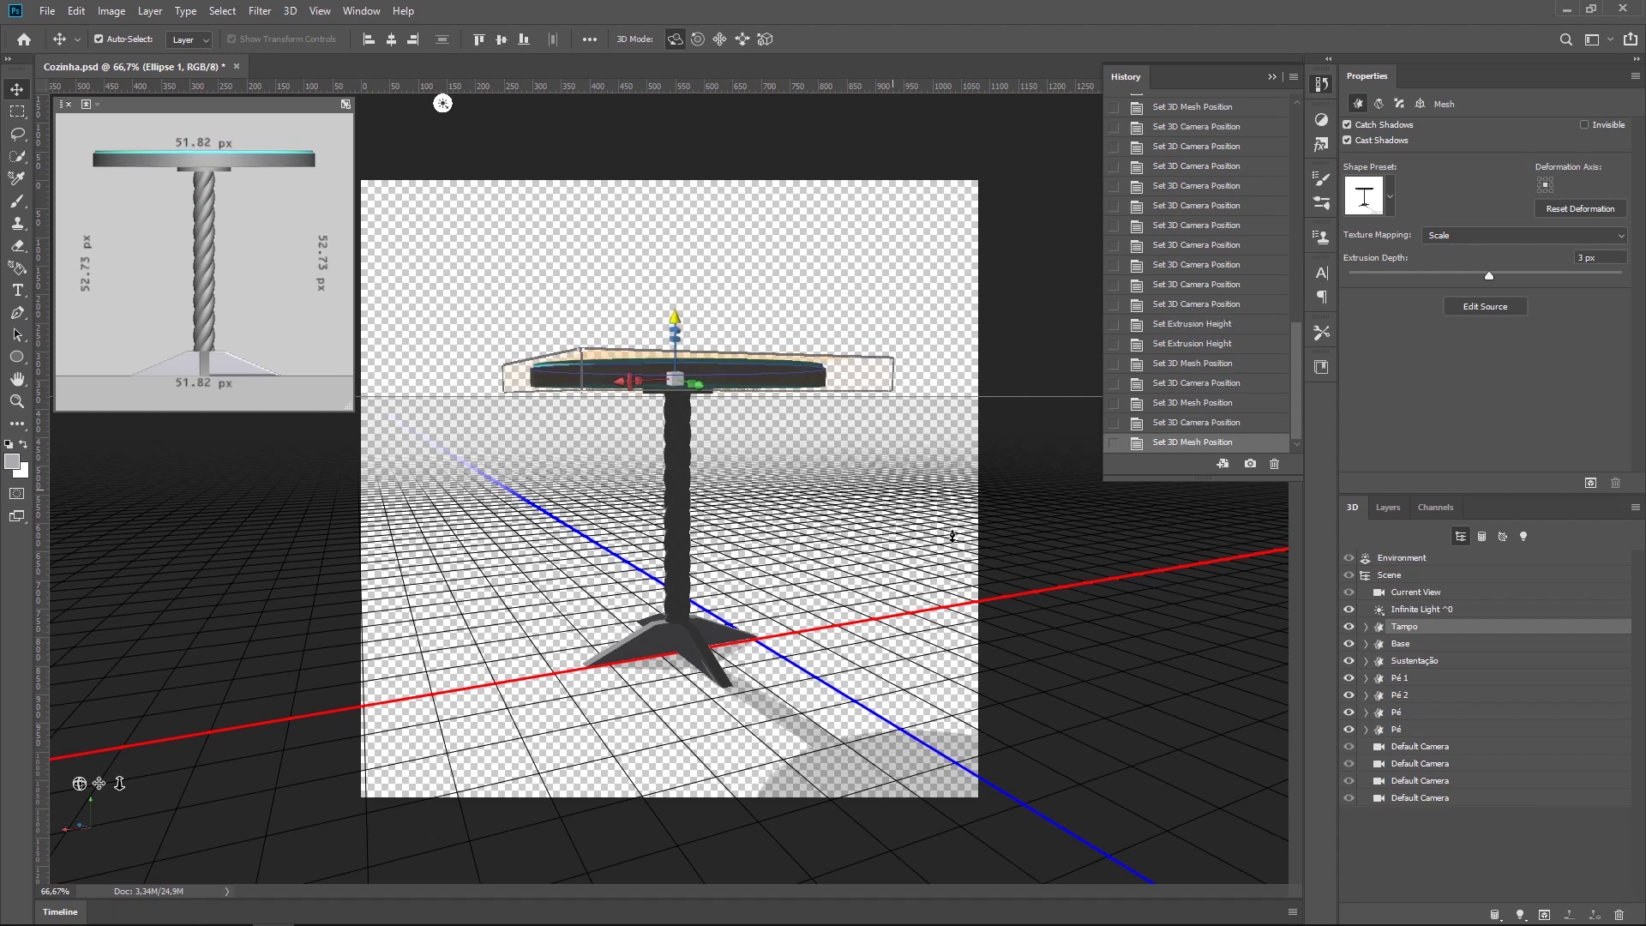
pyautogui.click(888, 530)
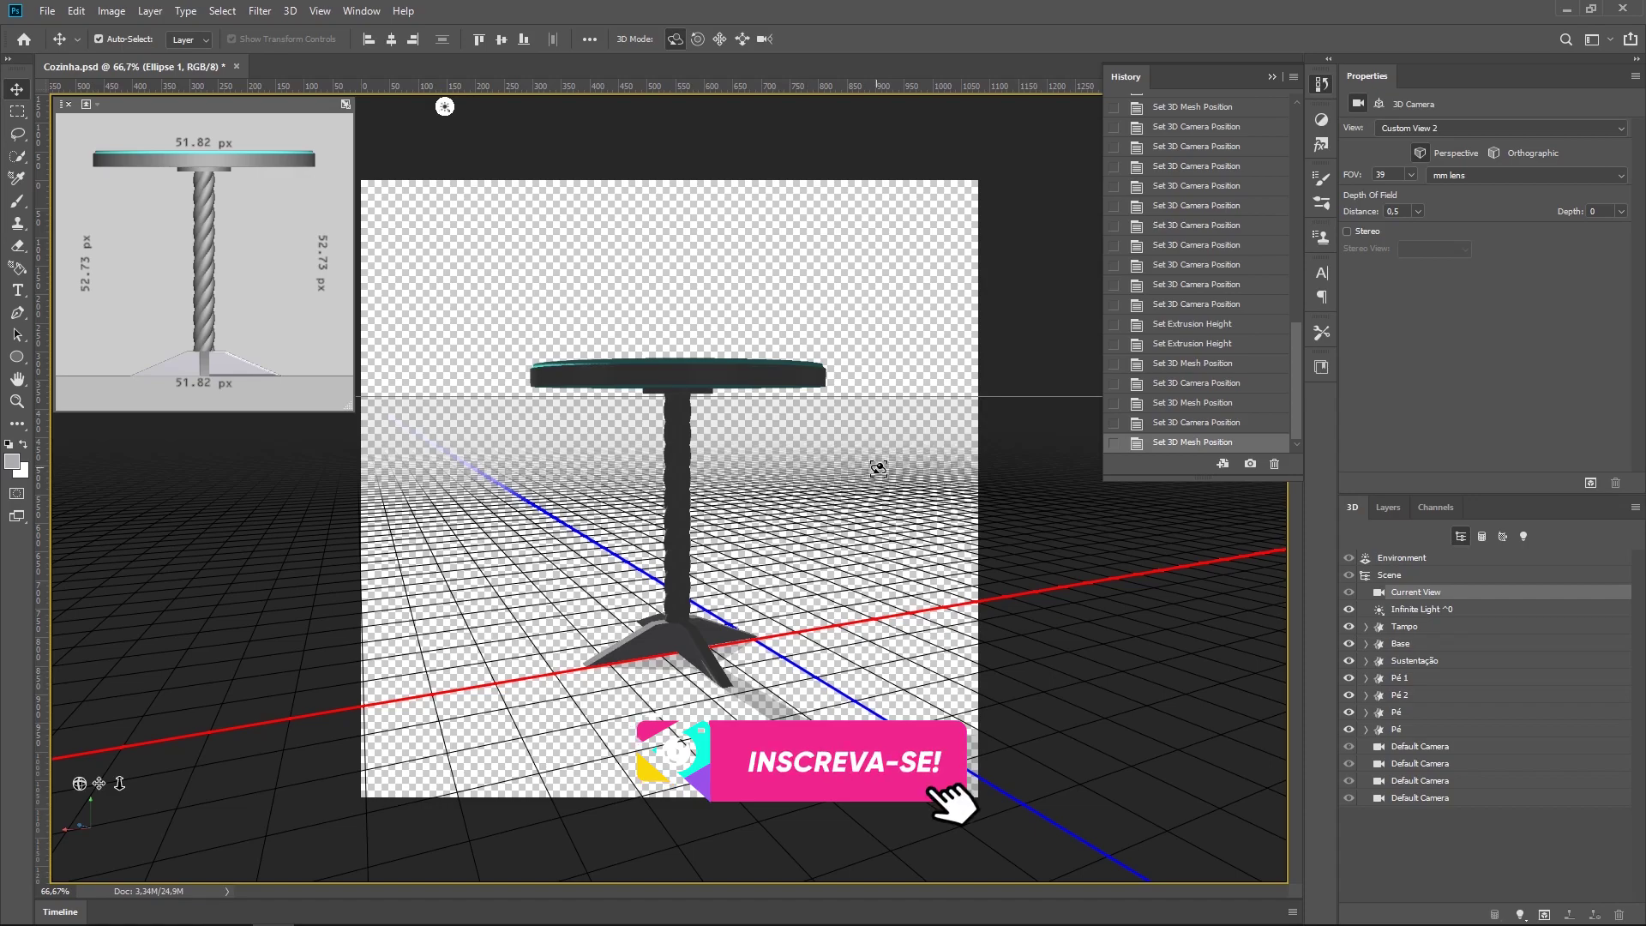
pyautogui.moveTo(971, 533); pyautogui.dragTo(907, 489)
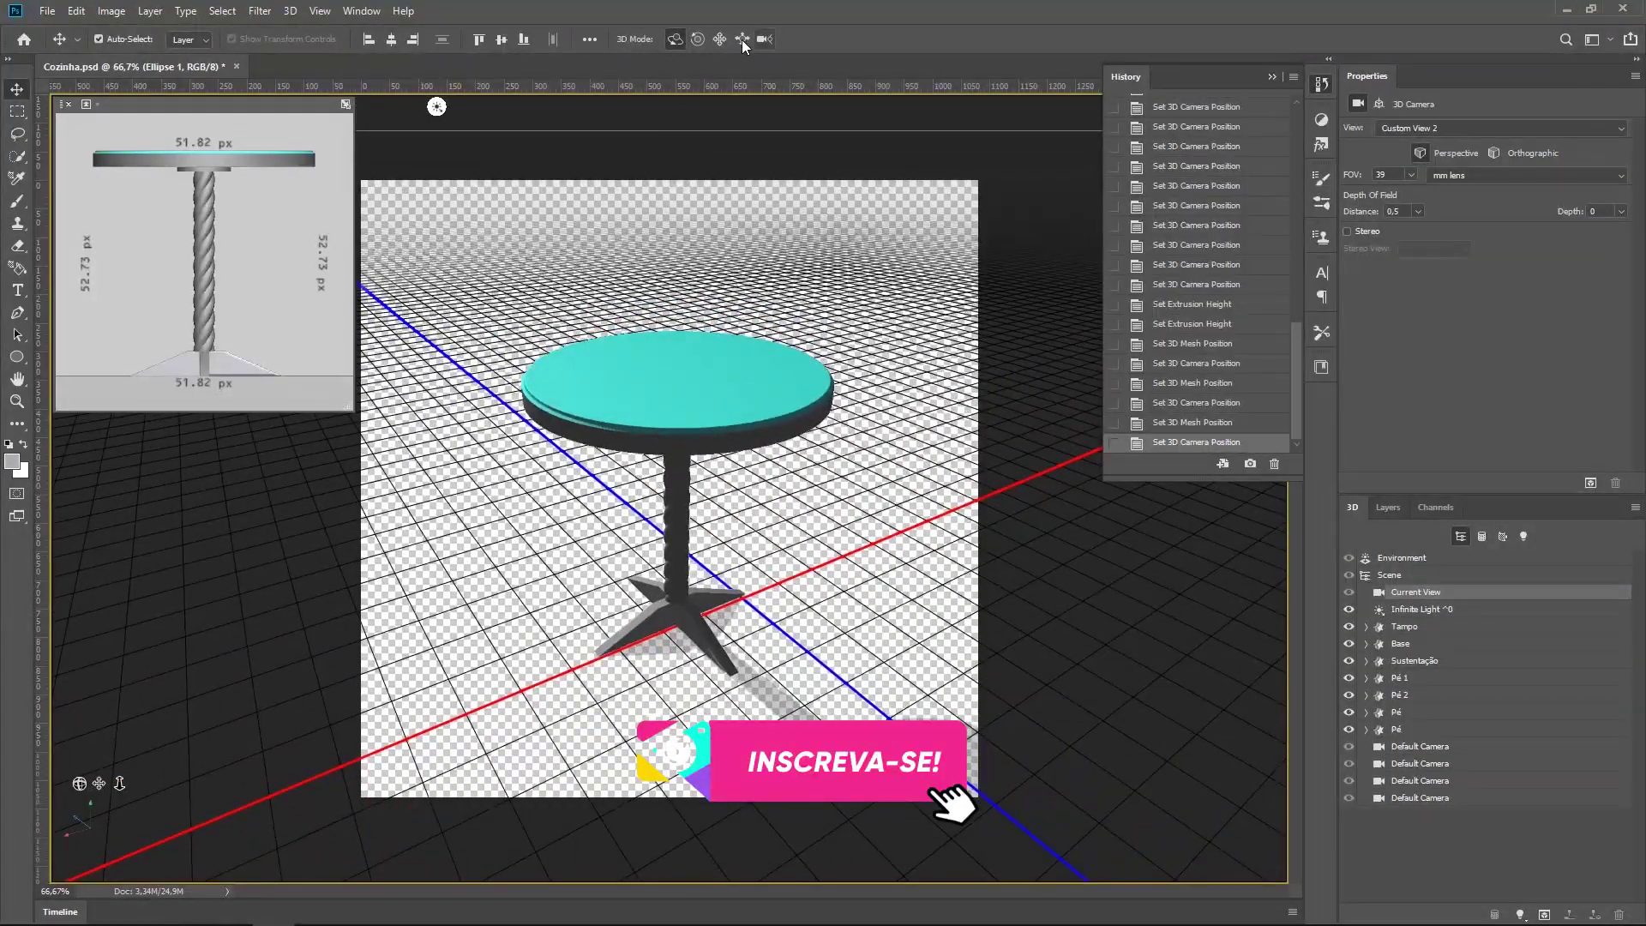